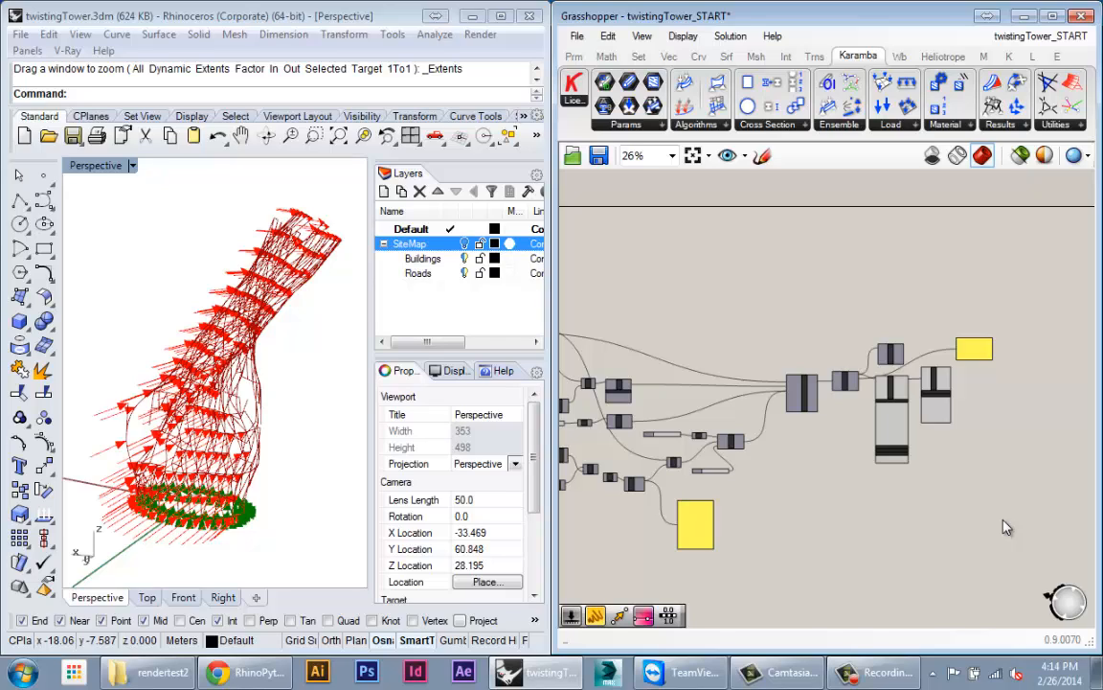
# Step: Zoom and pan across the twistingTower definition to survey its components
pyautogui.scroll(-4, 815, 418)
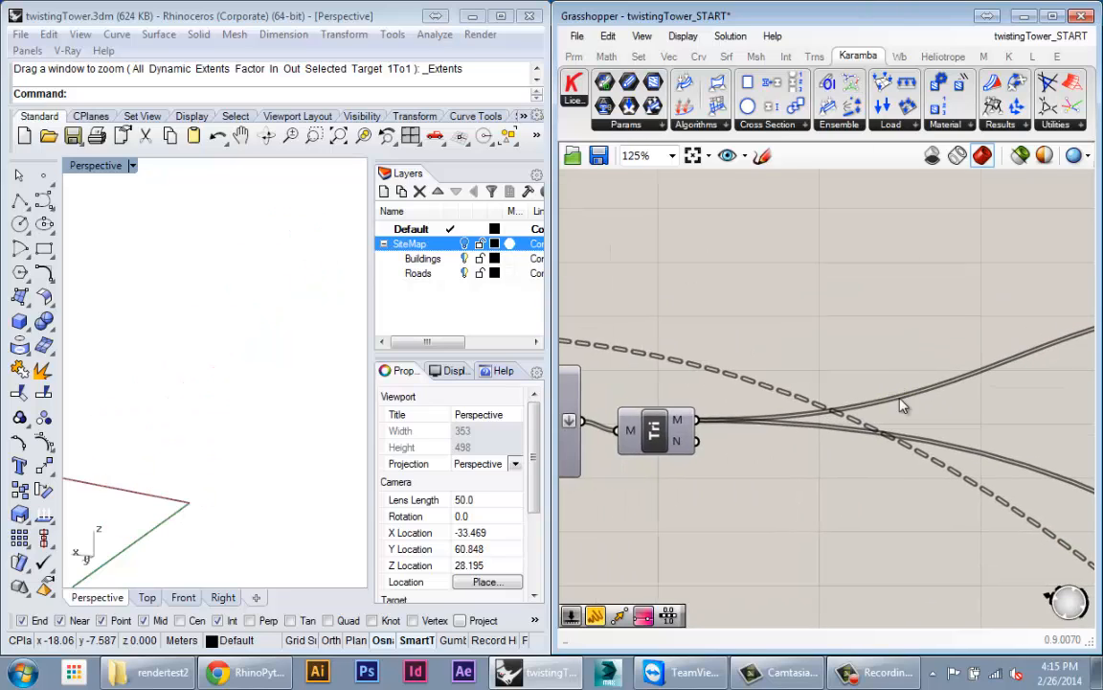
pyautogui.scroll(-3, 902, 399)
pyautogui.moveTo(811, 407); pyautogui.dragTo(897, 353, button='right')
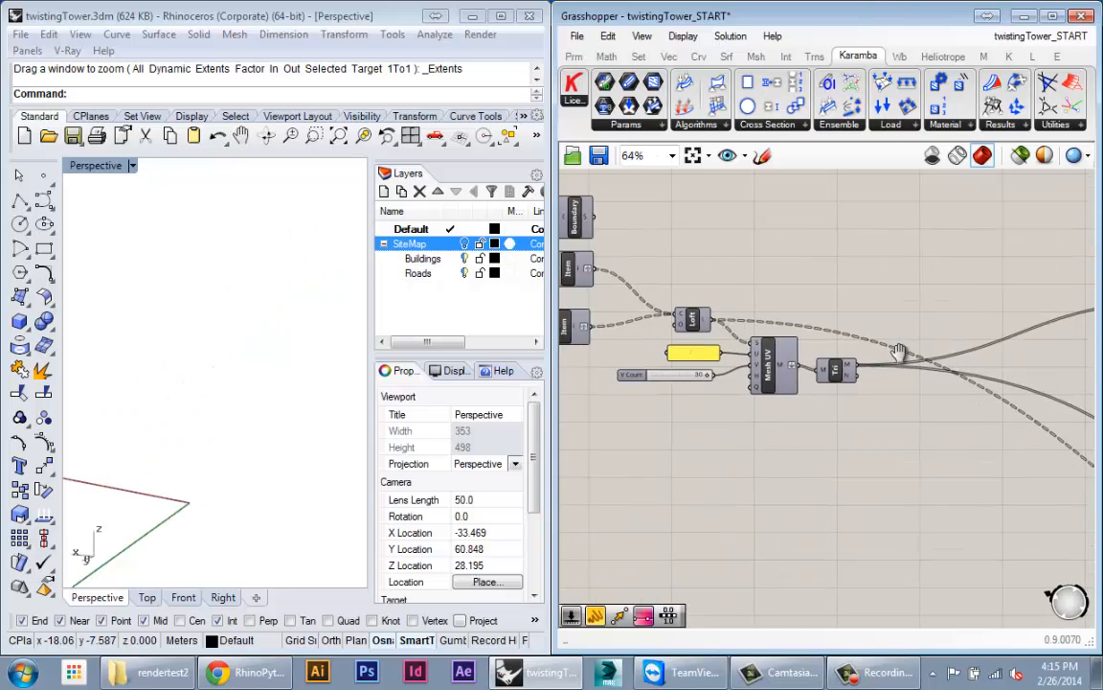
pyautogui.scroll(-3, 900, 355)
pyautogui.moveTo(866, 301); pyautogui.dragTo(848, 287, button='right')
pyautogui.scroll(-1, 847, 287)
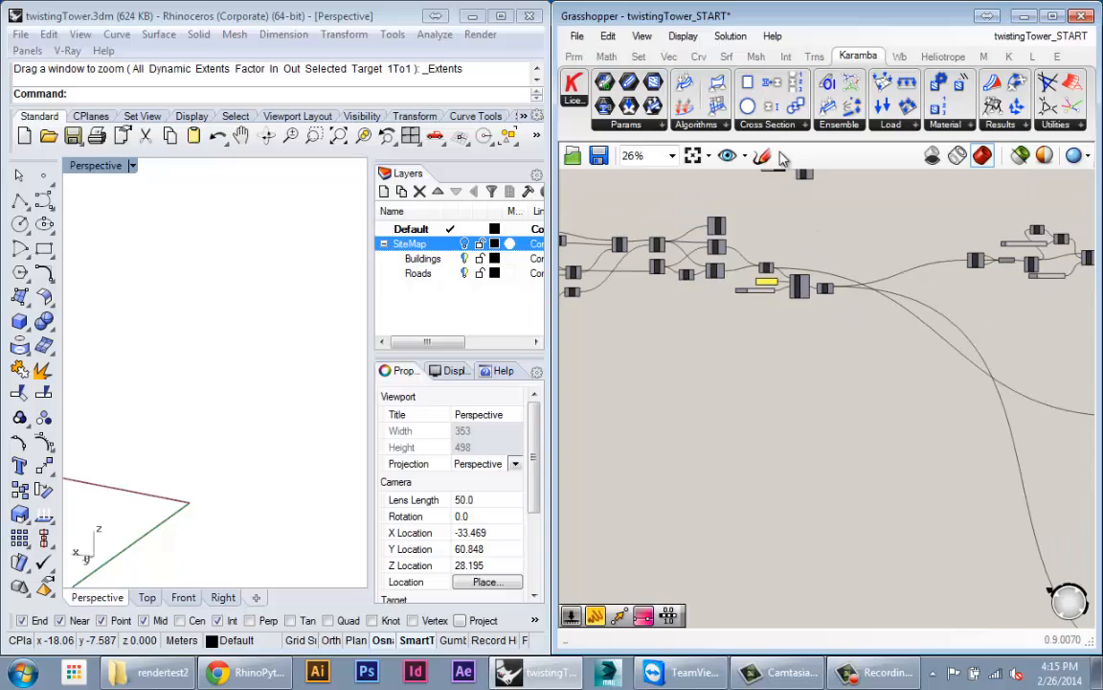
# Step: Place an IsoVist component from the Intersect > Mathematical list onto the canvas
pyautogui.click(606, 57)
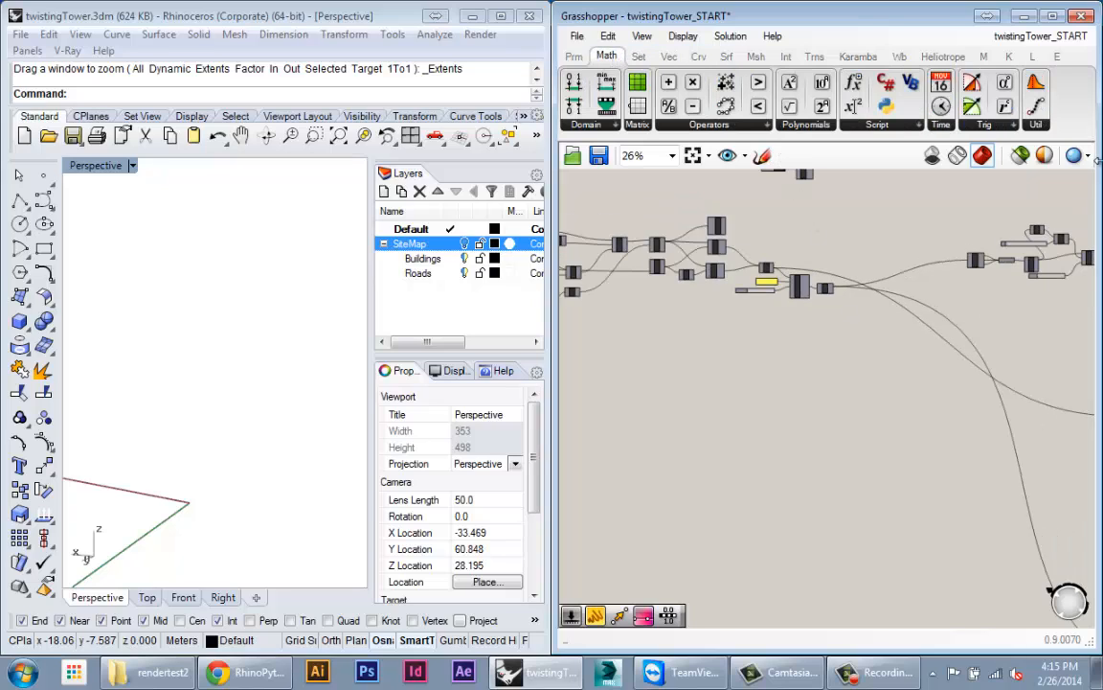
pyautogui.click(783, 58)
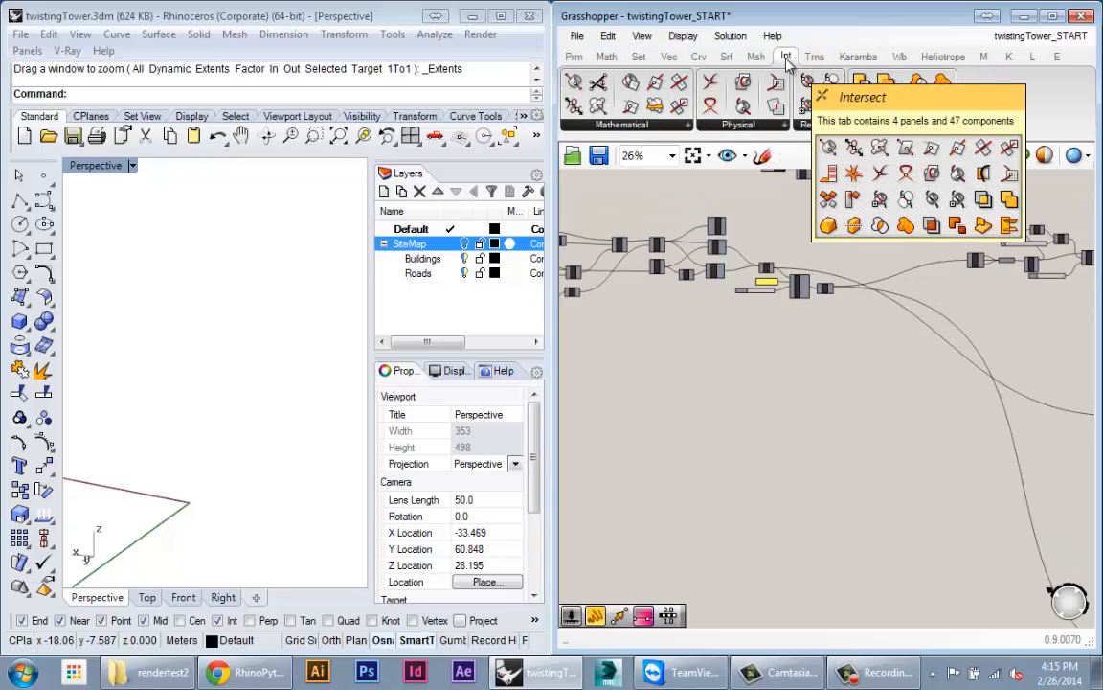
pyautogui.click(621, 125)
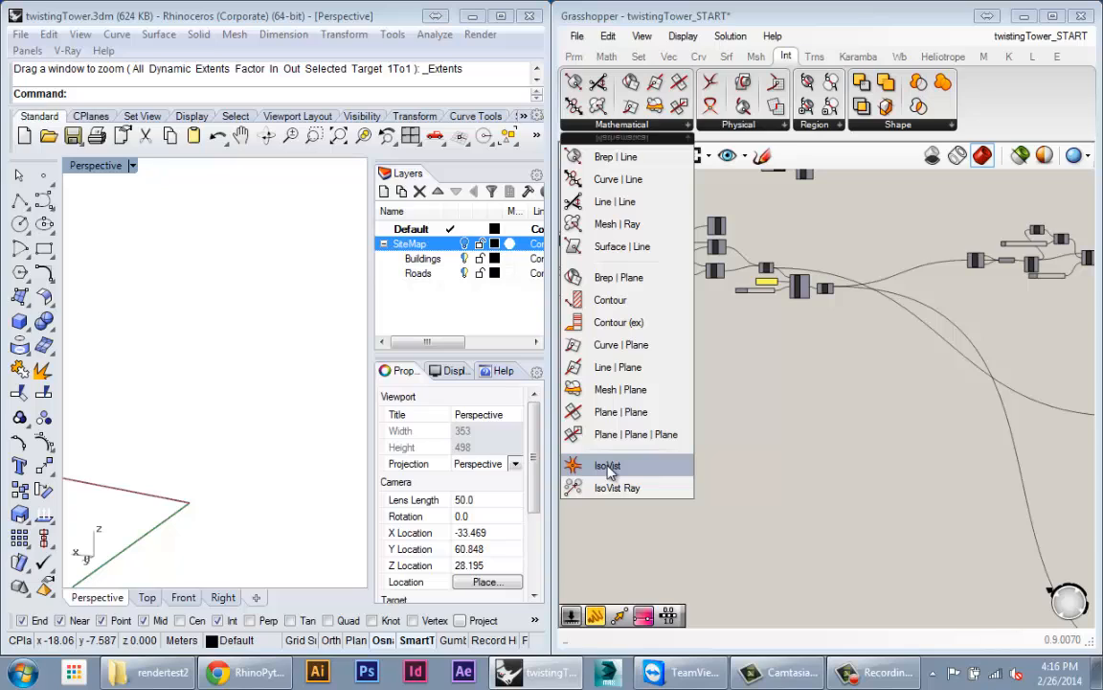
pyautogui.moveTo(623, 466); pyautogui.dragTo(734, 450)
# Step: Pan and zoom the canvas around the new IsoVist component
pyautogui.scroll(5, 747, 445)
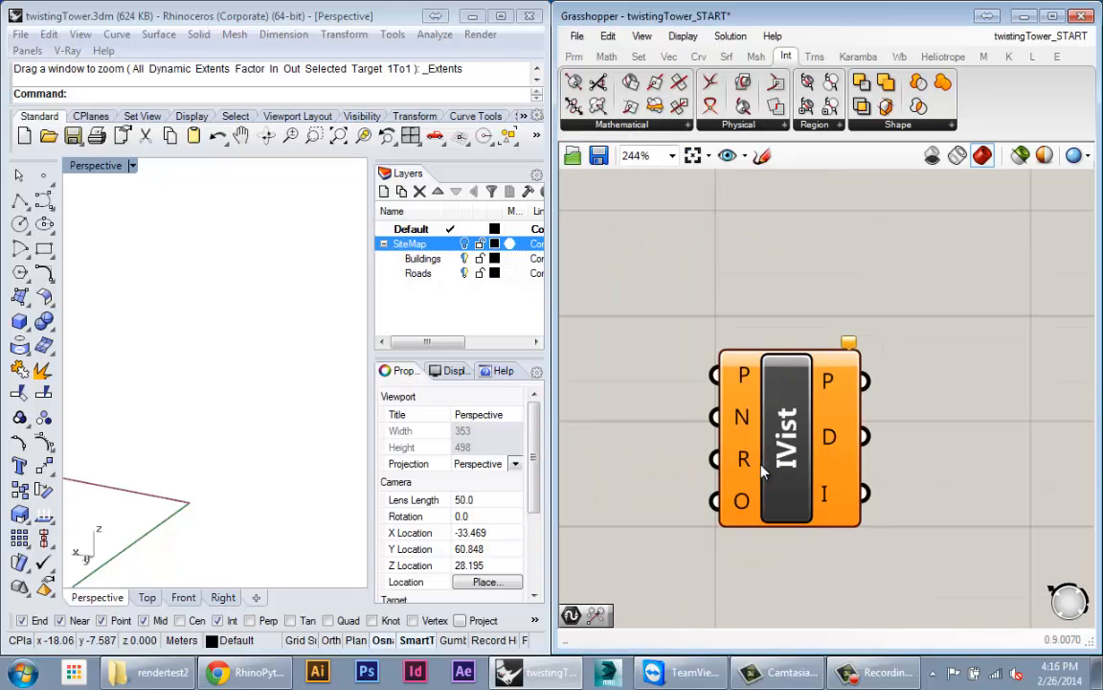
pyautogui.scroll(-3, 830, 426)
pyautogui.moveTo(830, 426); pyautogui.dragTo(788, 430, button='right')
pyautogui.moveTo(879, 410); pyautogui.dragTo(949, 363, button='right')
pyautogui.scroll(-1, 874, 401)
pyautogui.moveTo(877, 398); pyautogui.dragTo(802, 473)
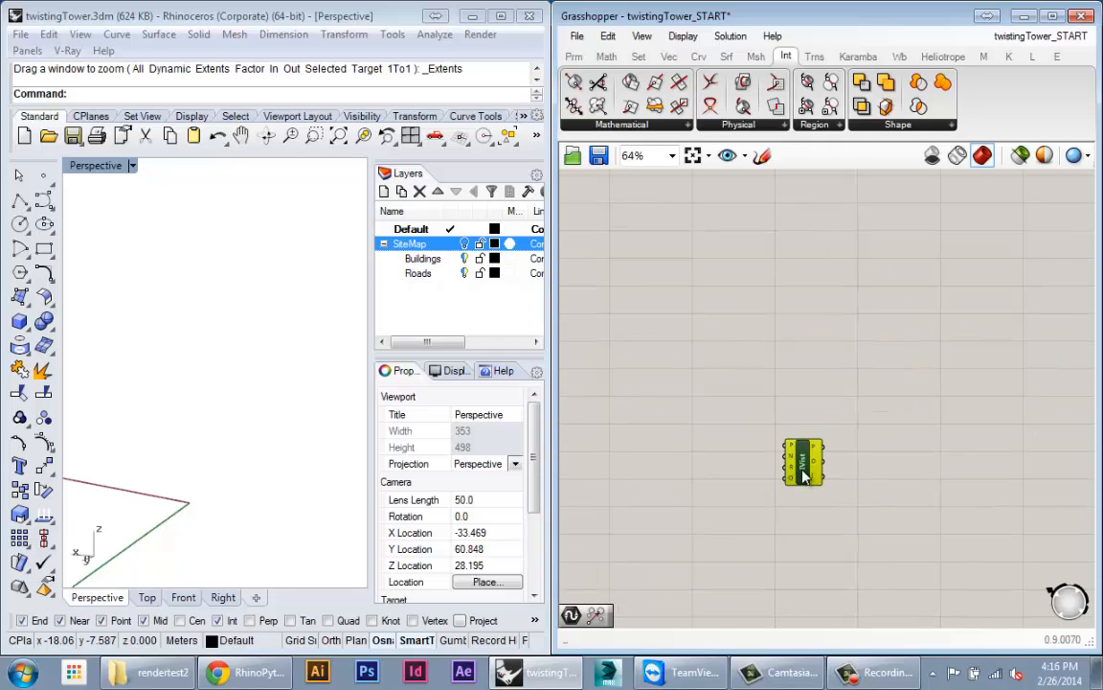
pyautogui.moveTo(730, 456); pyautogui.dragTo(739, 411, button='right')
pyautogui.scroll(2, 755, 450)
pyautogui.scroll(2, 738, 411)
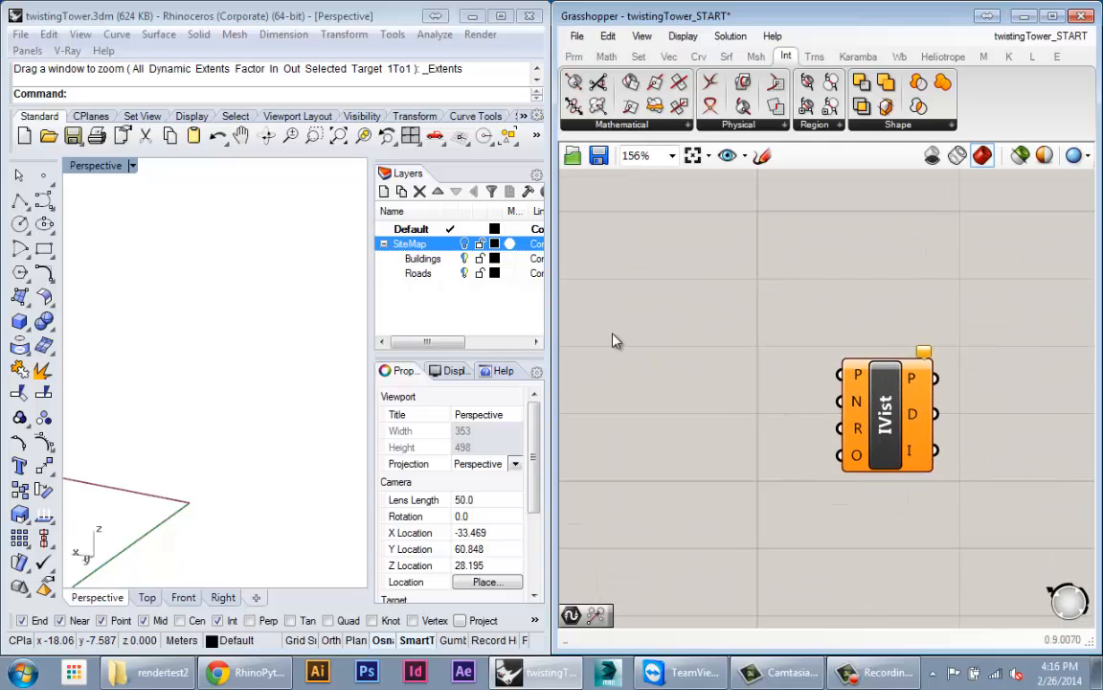
# Step: Switch on the SiteMap layer so the city buildings and roads appear
pyautogui.click(464, 245)
pyautogui.moveTo(206, 421); pyautogui.dragTo(229, 429, button='right')
pyautogui.scroll(6, 252, 466)
pyautogui.scroll(-6, 252, 466)
pyautogui.scroll(-5, 266, 452)
pyautogui.scroll(9, 268, 445)
pyautogui.scroll(-4, 251, 413)
pyautogui.scroll(4, 273, 422)
# Step: Reposition the IVist component further right on the canvas
pyautogui.moveTo(864, 408); pyautogui.dragTo(783, 344, button='right')
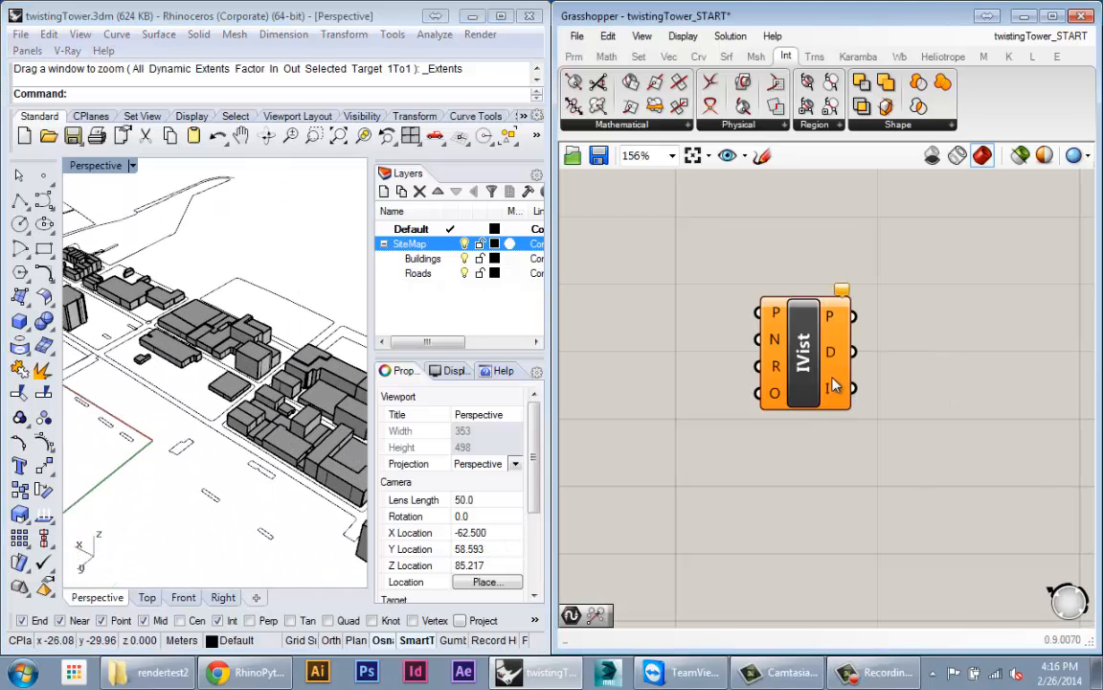
pyautogui.moveTo(825, 370); pyautogui.dragTo(875, 389)
pyautogui.scroll(3, 820, 327)
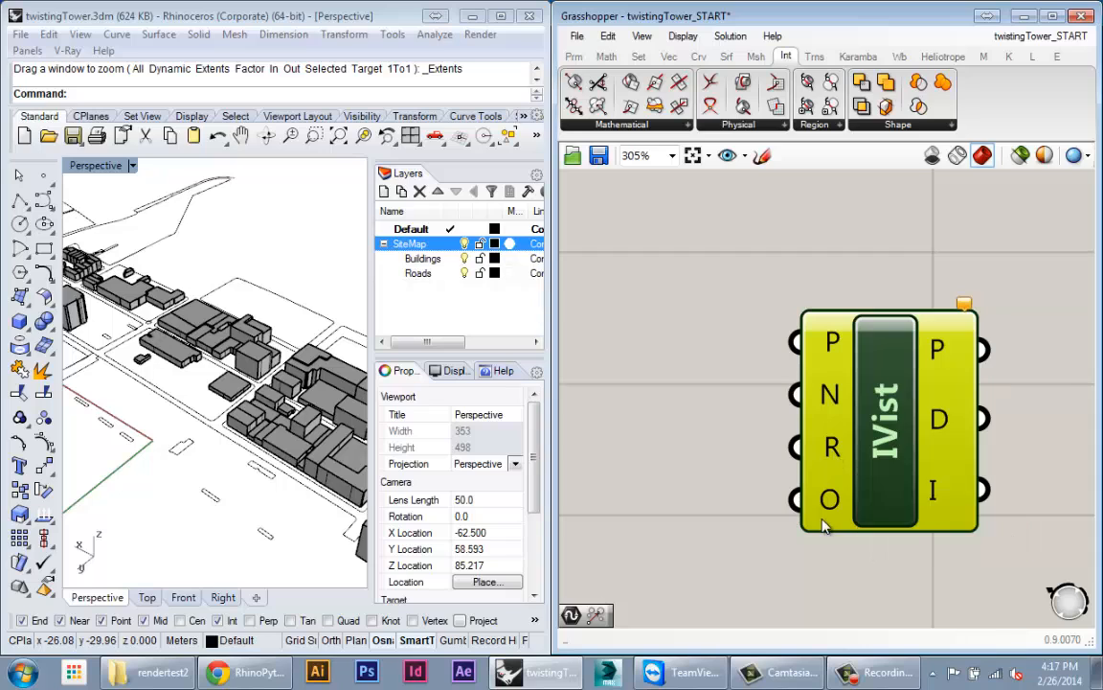
pyautogui.scroll(-1, 670, 455)
pyautogui.moveTo(668, 461); pyautogui.dragTo(620, 406, button='right')
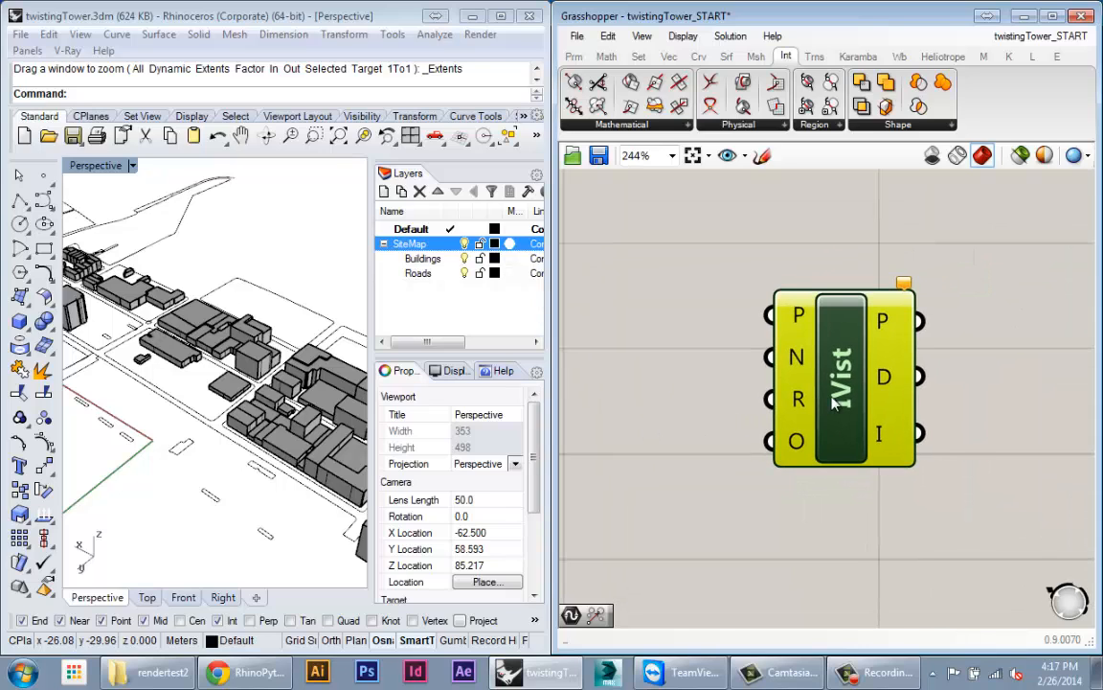
pyautogui.moveTo(831, 396); pyautogui.dragTo(892, 427)
pyautogui.click(793, 422)
pyautogui.scroll(-3, 882, 391)
pyautogui.moveTo(316, 402); pyautogui.dragTo(239, 368, button='right')
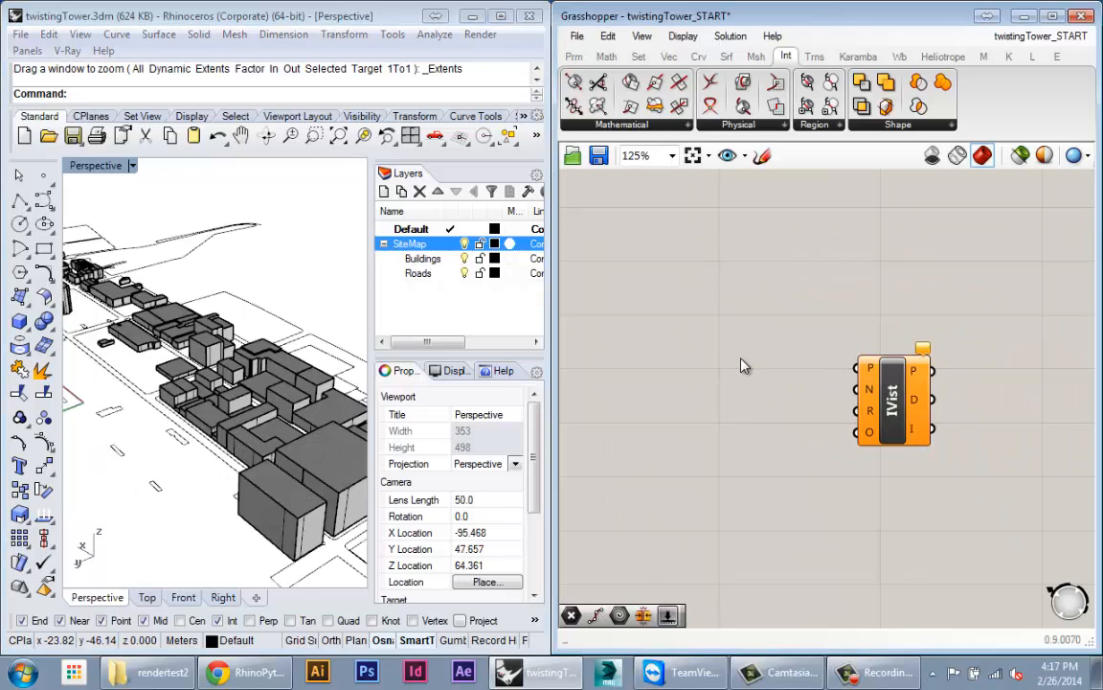
# Step: Add a Geometry Pipeline component by searching 'pipe'
pyautogui.doubleClick(741, 359)
pyautogui.write('pipe')
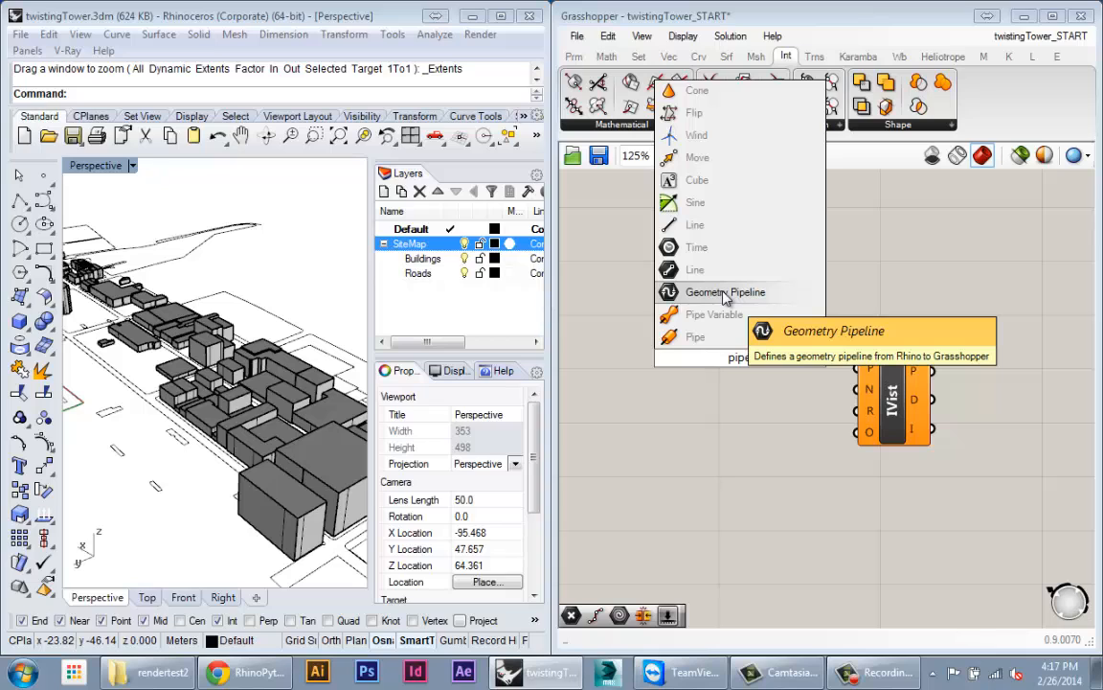
pyautogui.click(725, 293)
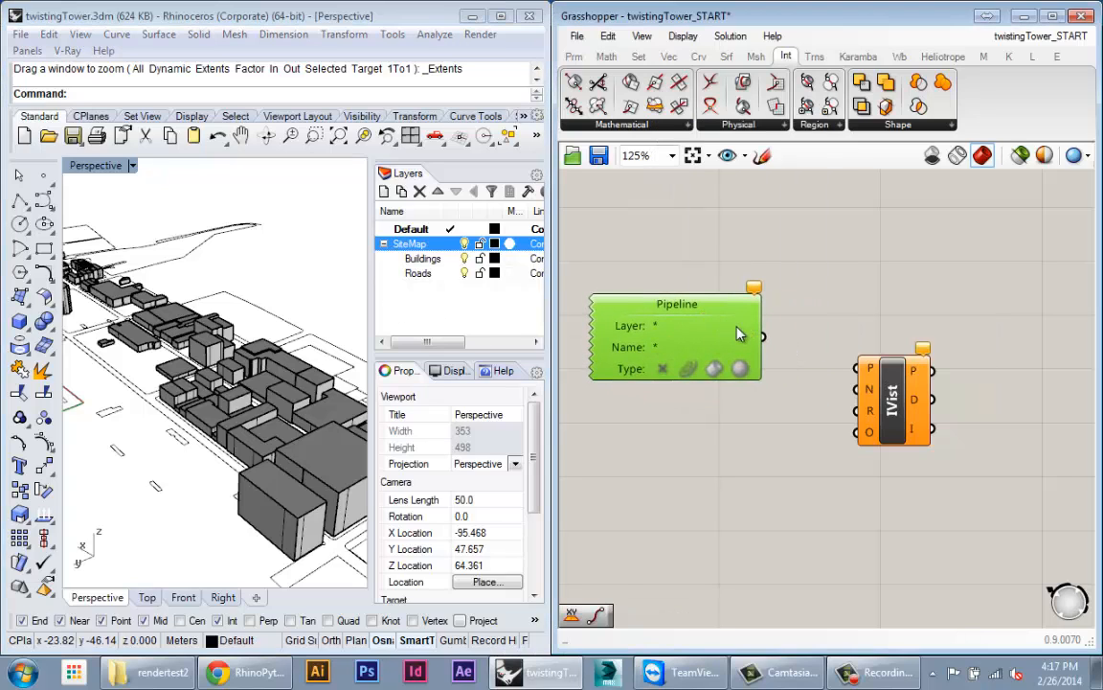
pyautogui.moveTo(710, 342); pyautogui.dragTo(735, 334)
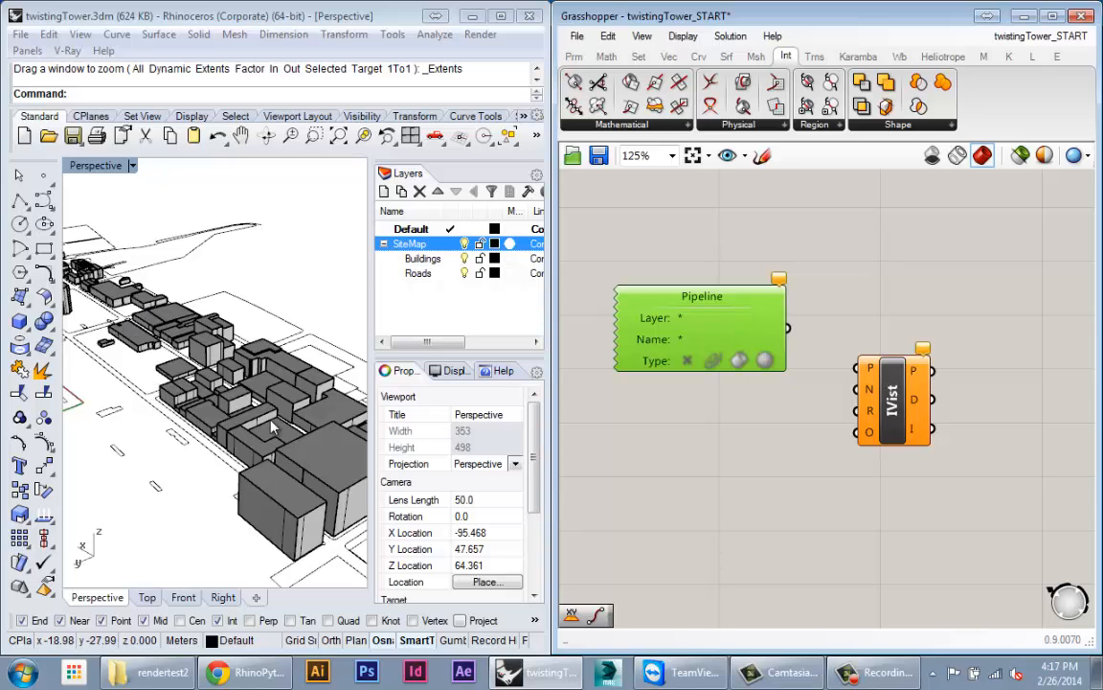
pyautogui.scroll(3, 671, 287)
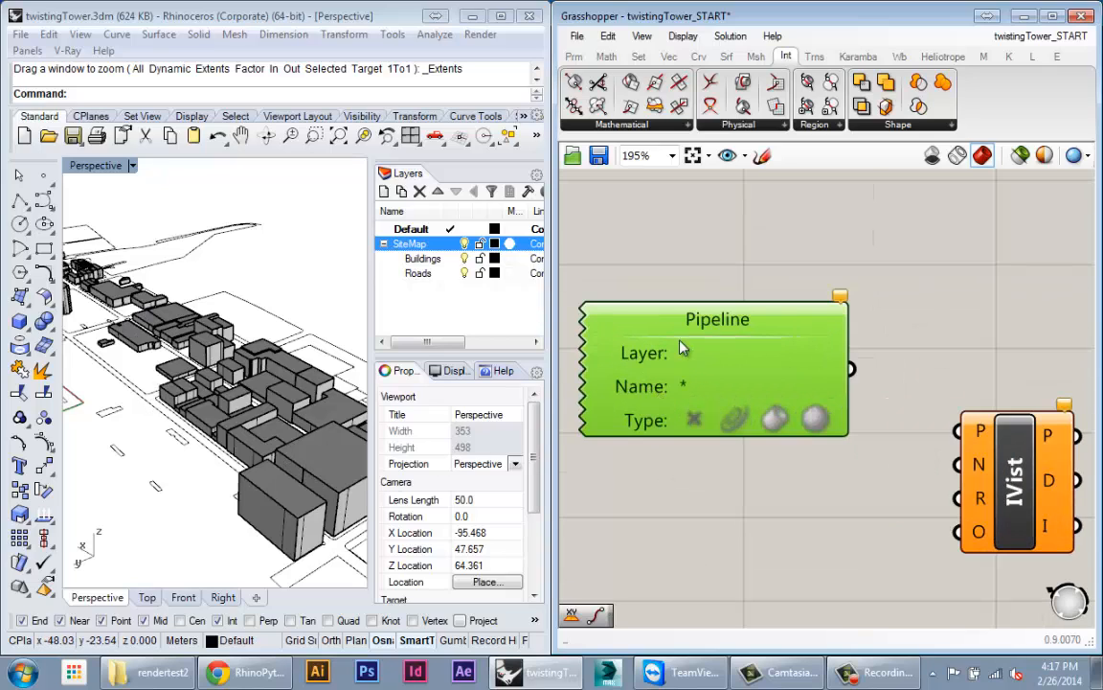
pyautogui.moveTo(738, 248); pyautogui.dragTo(793, 251, button='right')
pyautogui.moveTo(319, 348); pyautogui.dragTo(324, 431, button='right')
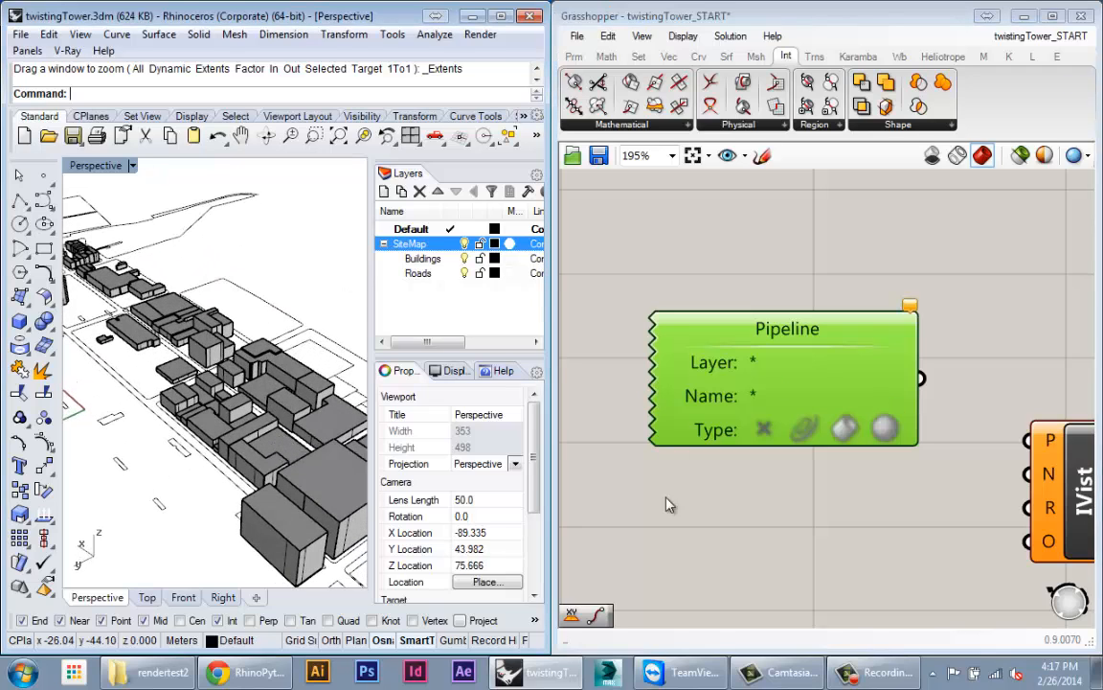
# Step: Set the Pipeline's Layer filter to Buildings
pyautogui.click(763, 363)
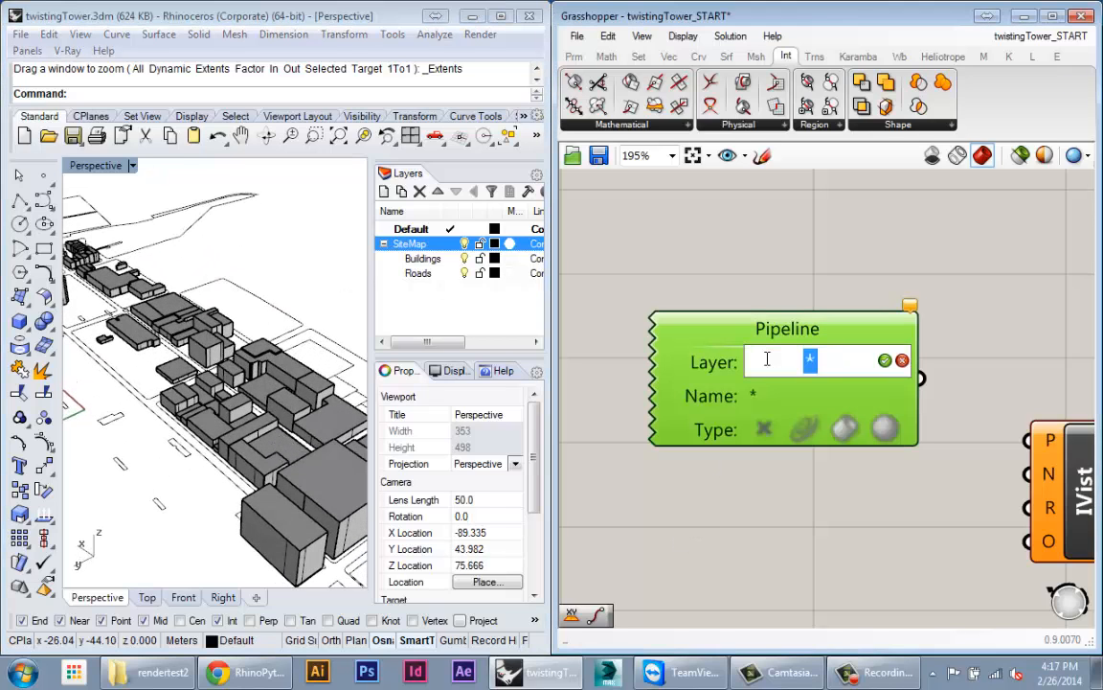
pyautogui.write('Builidings')
pyautogui.press('BackSpace')
pyautogui.press('BackSpace')
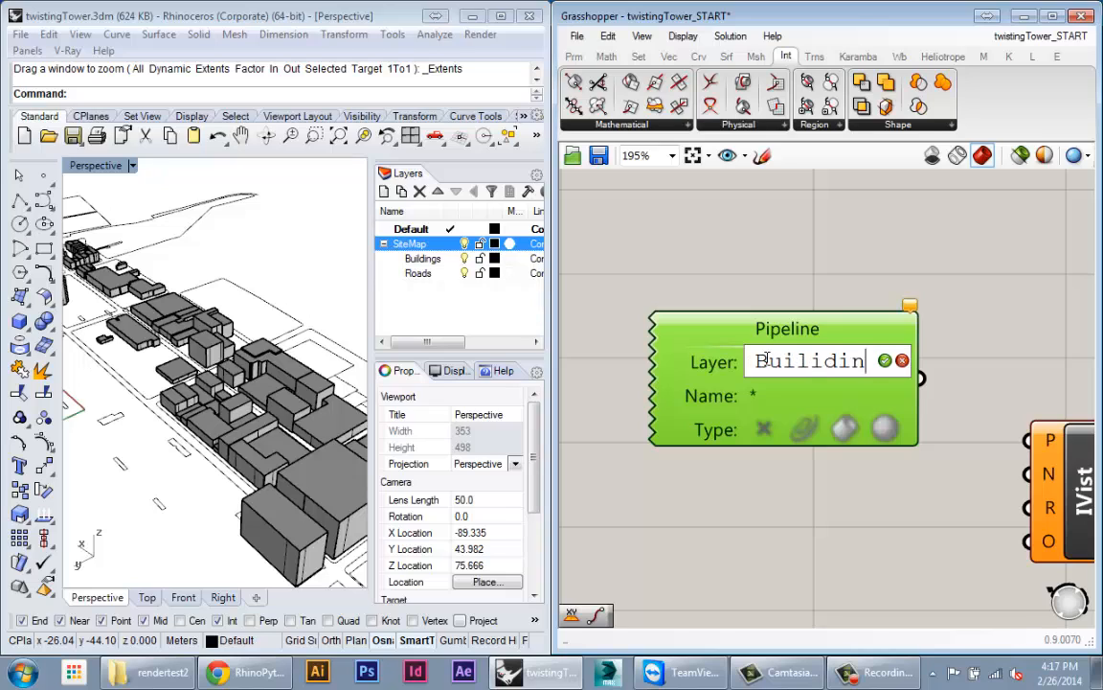
pyautogui.press('BackSpace')
pyautogui.press('BackSpace')
pyautogui.press('BackSpace')
pyautogui.press('BackSpace')
pyautogui.write('dings')
pyautogui.press('Return')
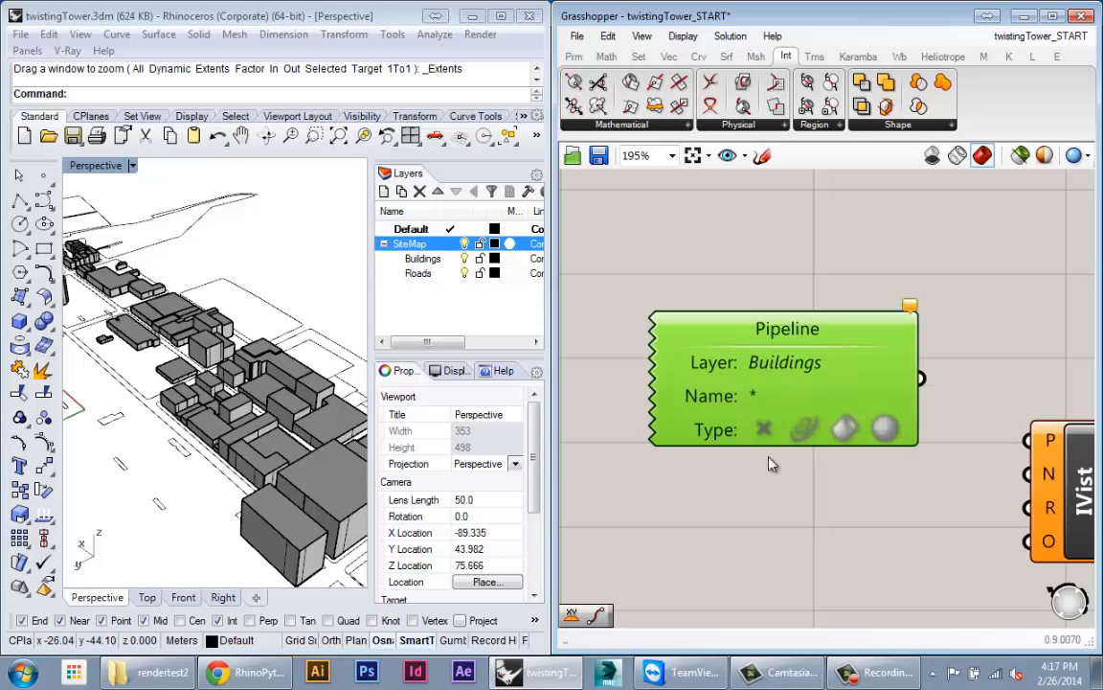
# Step: Include brep geometry in the Pipeline so the Buildings boxes preview over the site
pyautogui.click(845, 428)
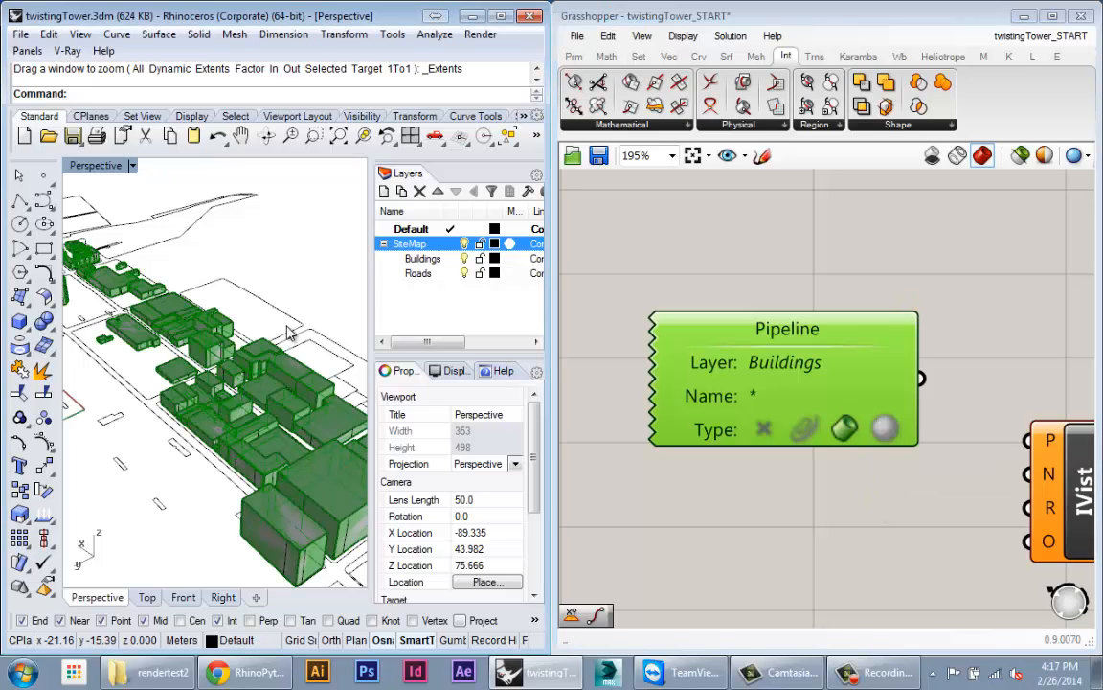
pyautogui.moveTo(262, 301); pyautogui.dragTo(228, 378, button='right')
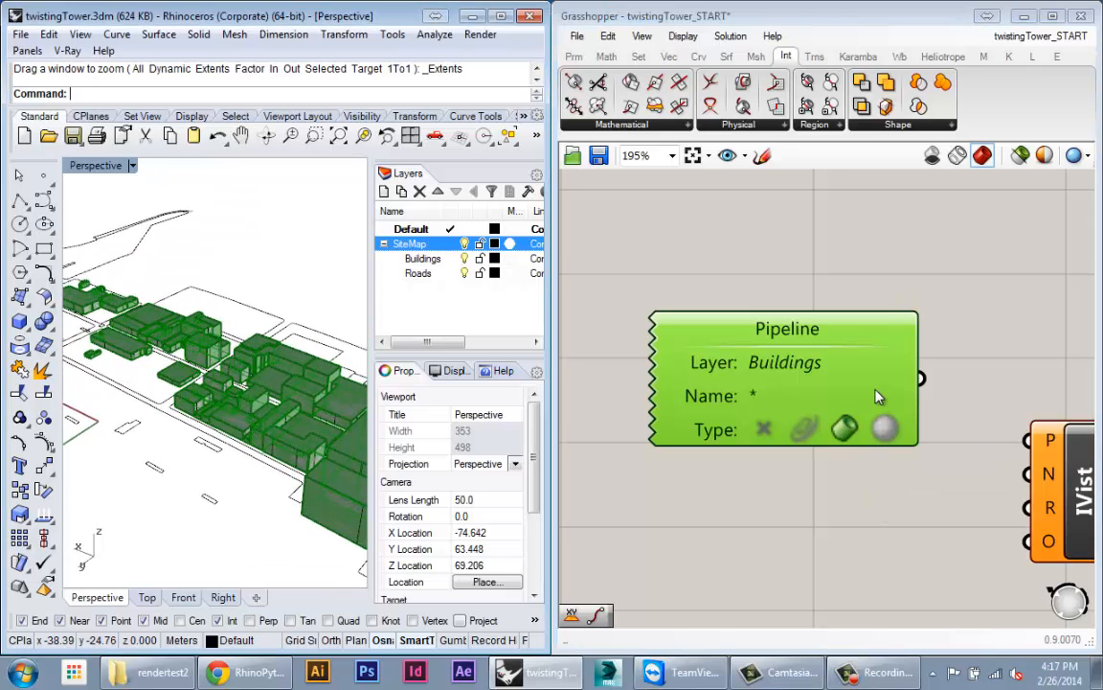
pyautogui.scroll(-3, 936, 376)
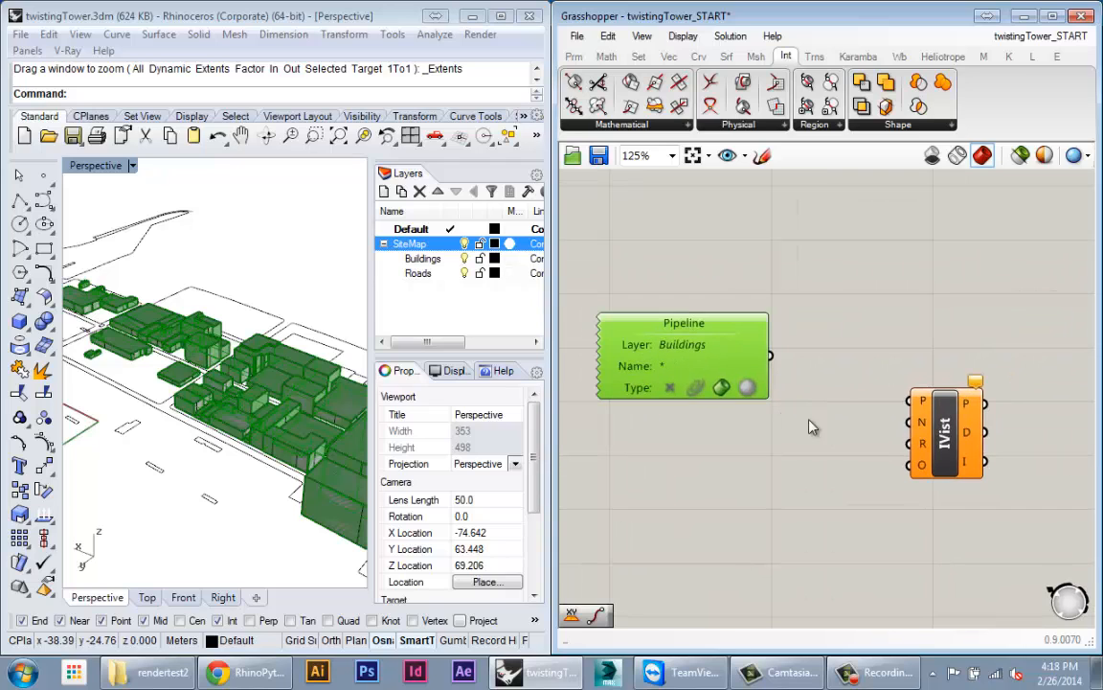
# Step: Shift the IVist component slightly down and view the buildings from a low angle
pyautogui.click(970, 467)
pyautogui.moveTo(970, 466); pyautogui.dragTo(973, 483)
pyautogui.moveTo(152, 533); pyautogui.dragTo(165, 443, button='right')
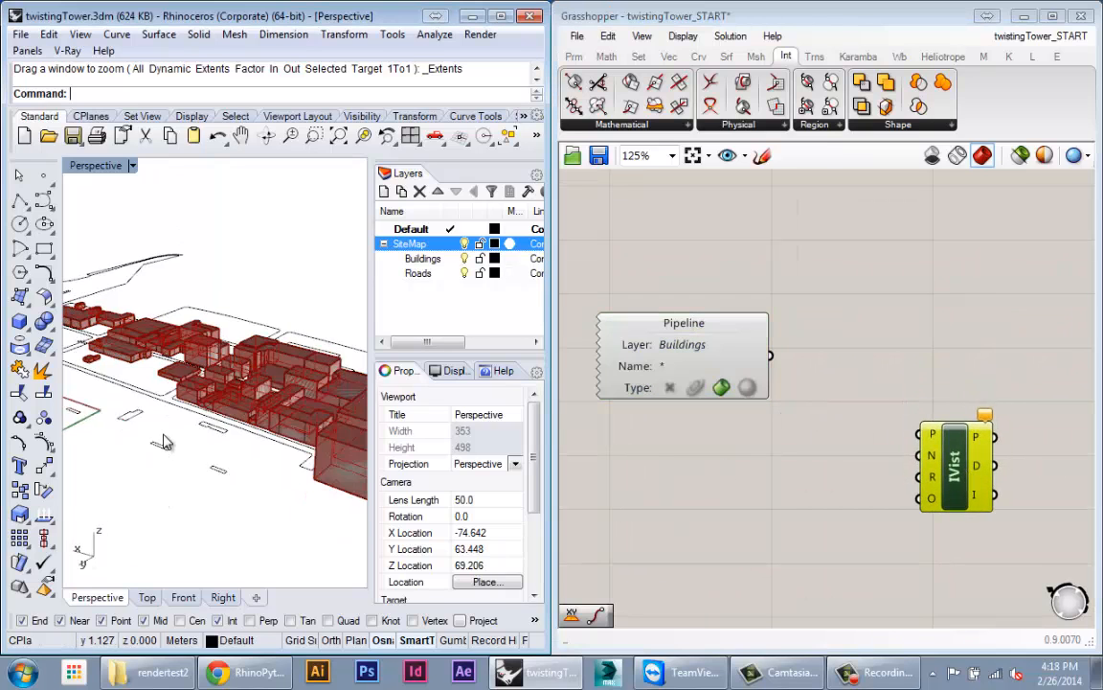
pyautogui.scroll(8, 182, 400)
pyautogui.scroll(-4, 184, 402)
pyautogui.moveTo(243, 410); pyautogui.dragTo(131, 455, button='right')
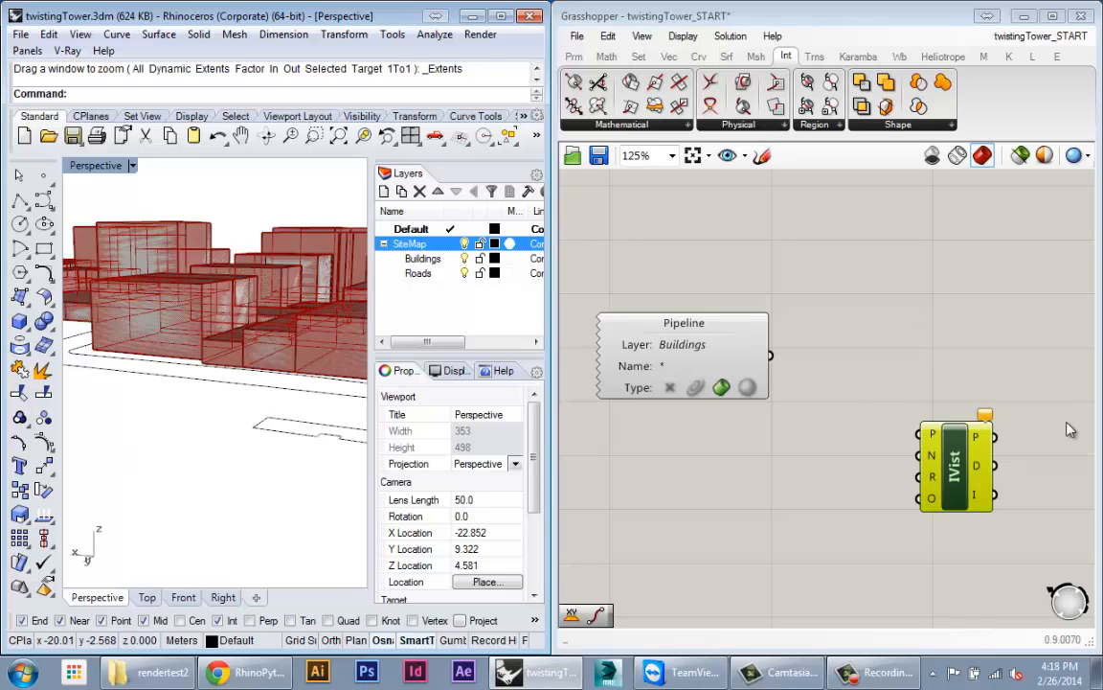
# Step: Place a point on the road in front of the buildings
pyautogui.moveTo(175, 300); pyautogui.dragTo(199, 431, button='right')
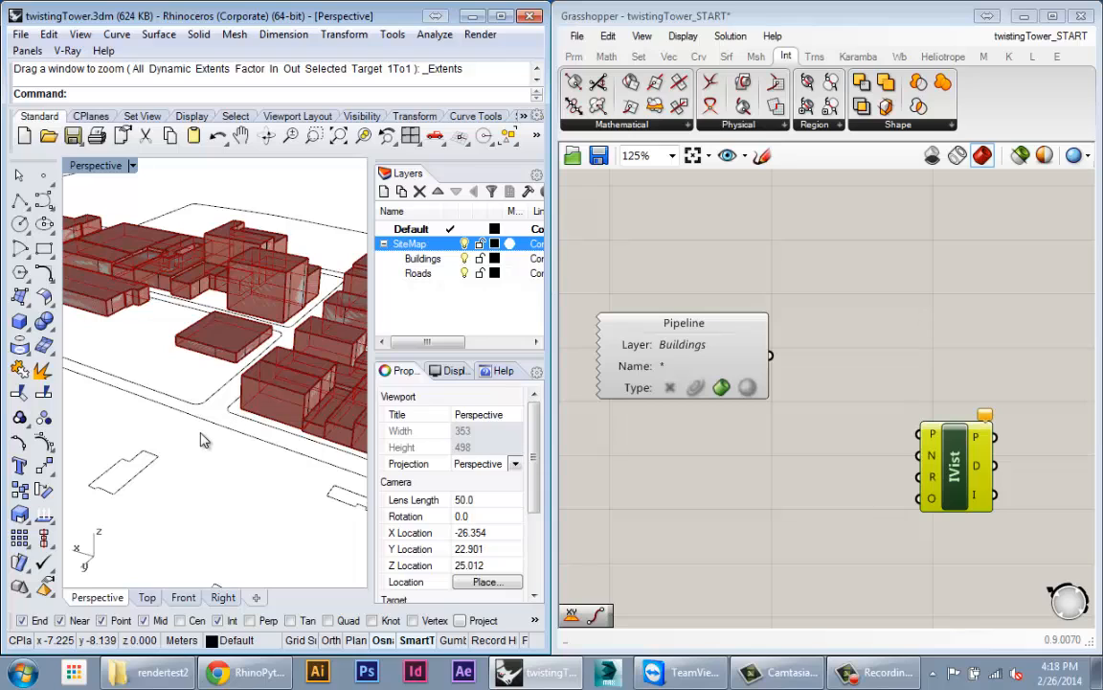
pyautogui.write('Point')
pyautogui.press('Return')
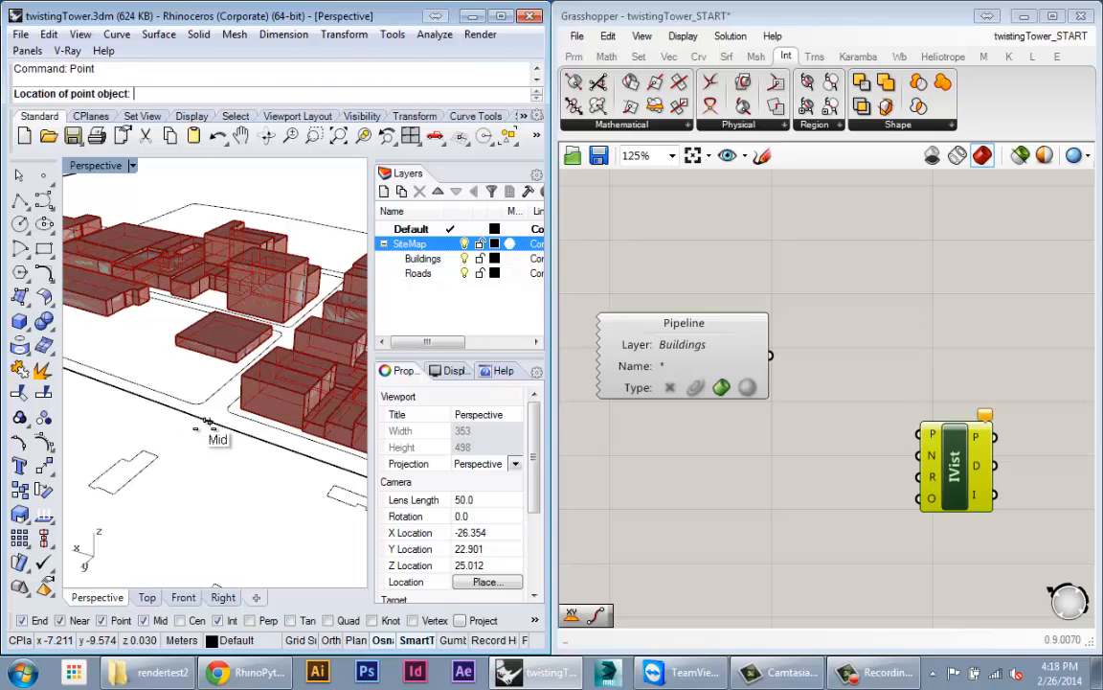
pyautogui.click(207, 422)
pyautogui.scroll(3, 228, 434)
pyautogui.click(190, 417)
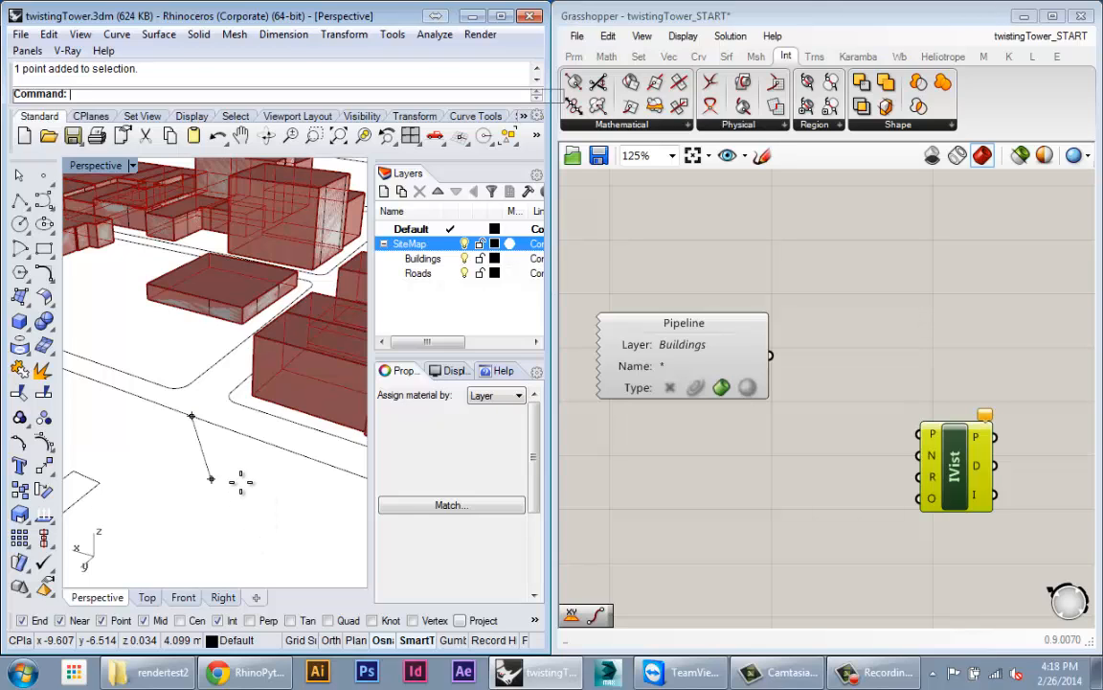
pyautogui.moveTo(193, 418); pyautogui.dragTo(212, 481)
# Step: Move the point vertically to a height of 0.665
pyautogui.moveTo(240, 497); pyautogui.dragTo(244, 476, button='right')
pyautogui.moveTo(202, 422); pyautogui.dragTo(270, 491)
pyautogui.scroll(5, 236, 477)
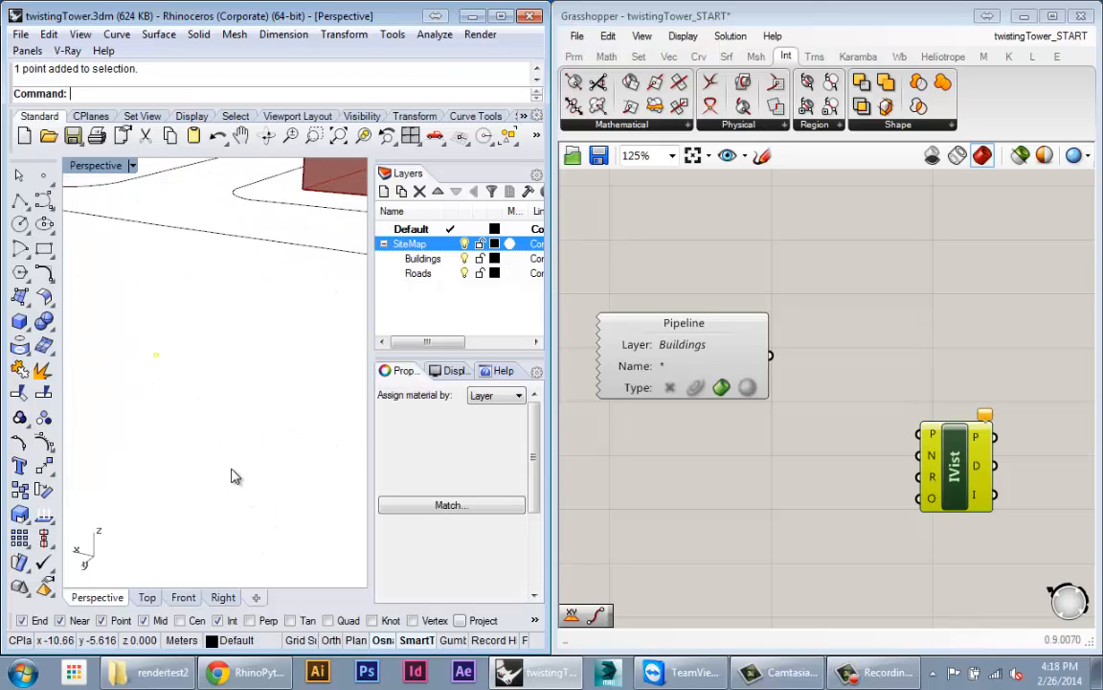
pyautogui.moveTo(263, 454); pyautogui.dragTo(278, 465, button='right')
pyautogui.write('mv')
pyautogui.press('Return')
pyautogui.scroll(-6, 236, 459)
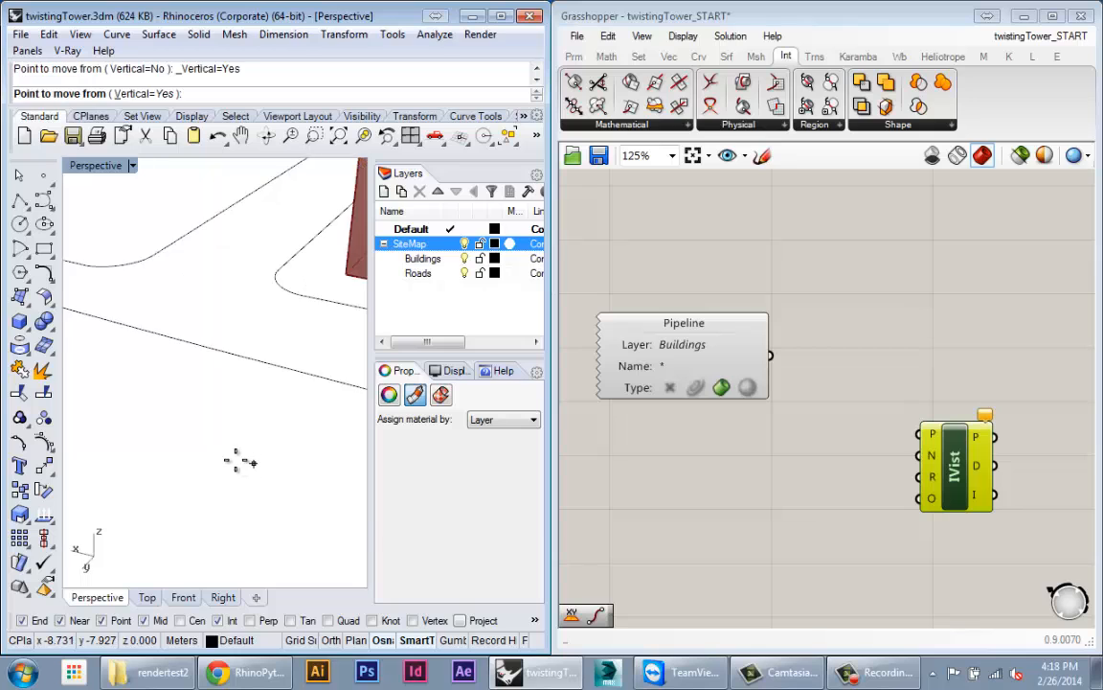
pyautogui.click(203, 478)
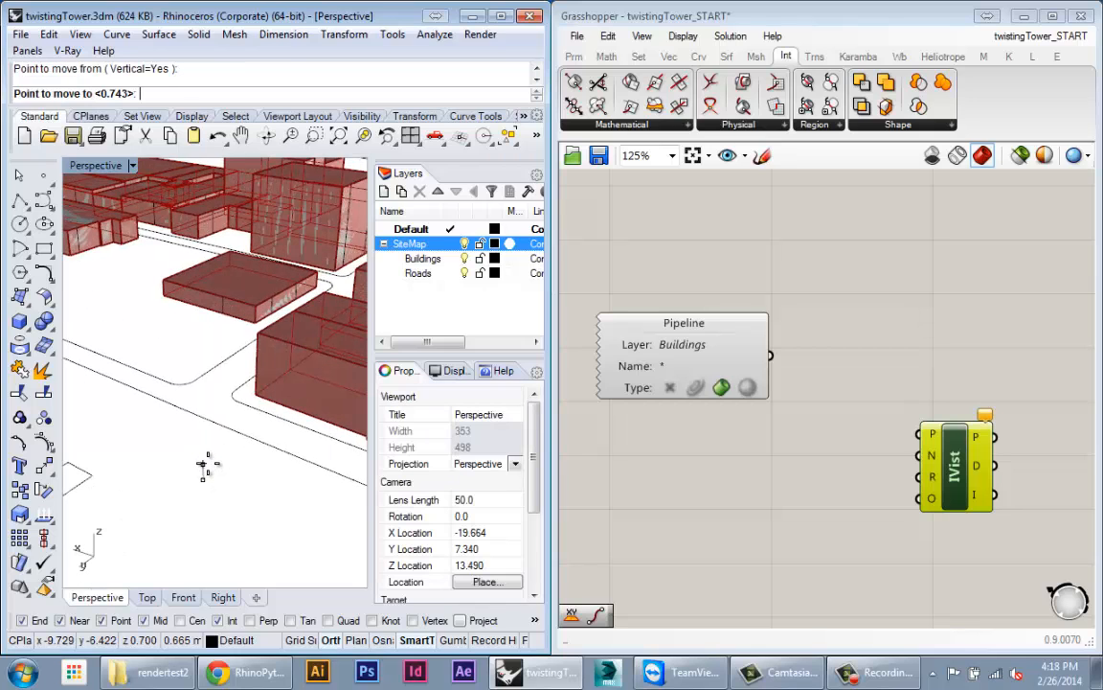
pyautogui.click(205, 463)
# Step: Reposition the point once more with a repeated Move
pyautogui.moveTo(271, 485); pyautogui.dragTo(273, 362, button='right')
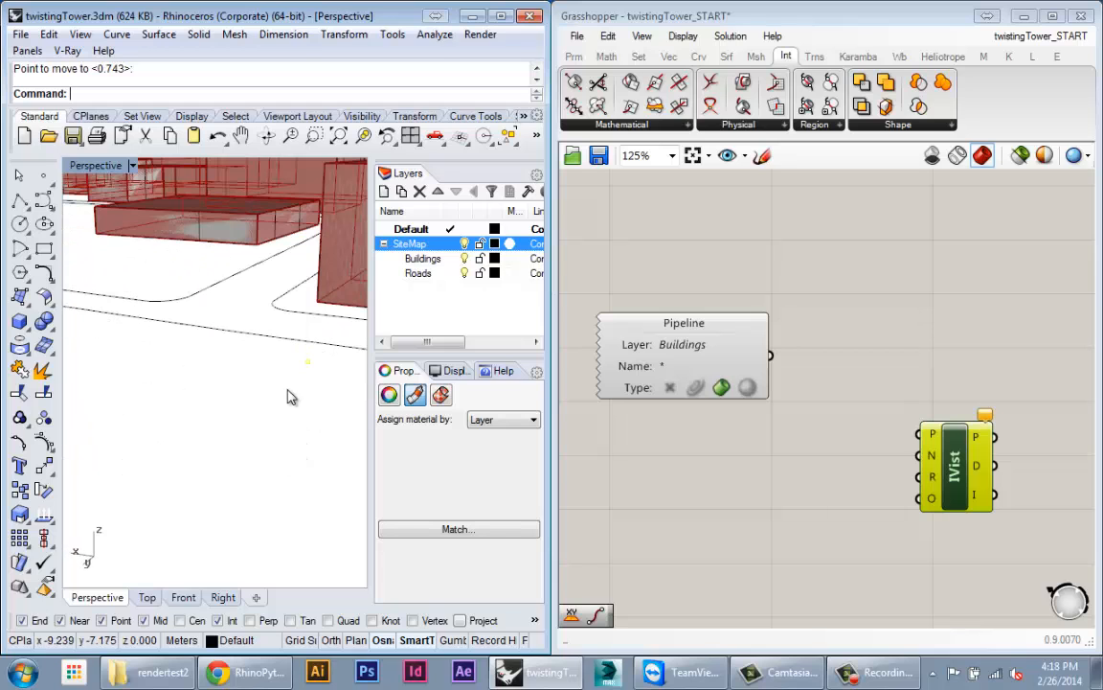
pyautogui.rightClick(311, 361)
pyautogui.click(308, 362)
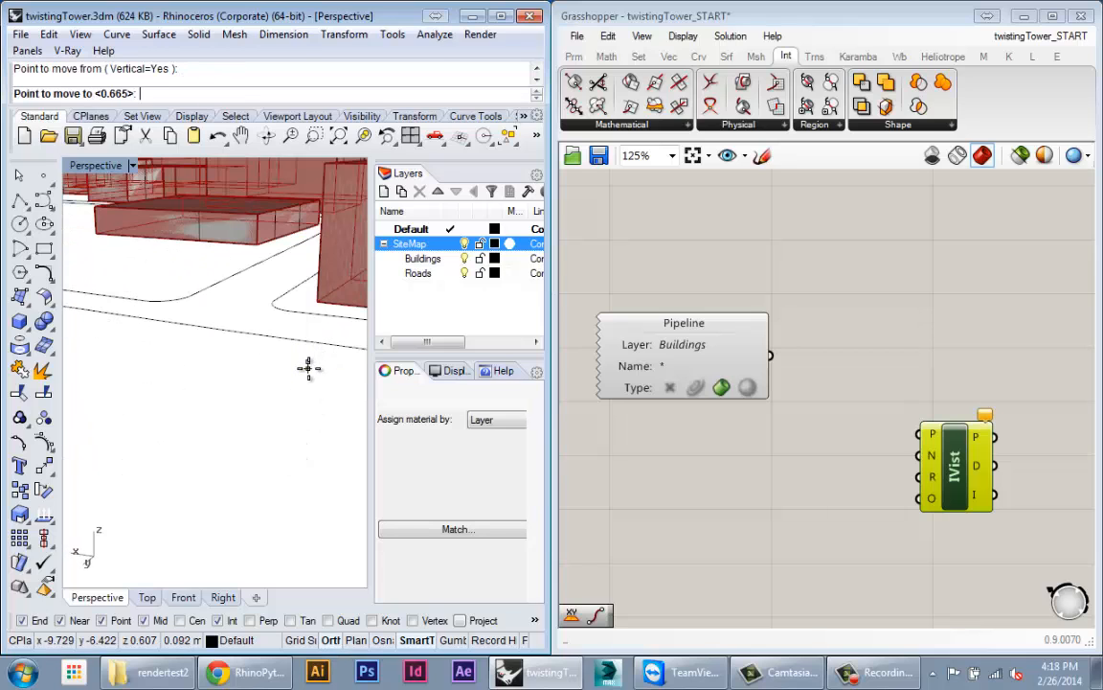
pyautogui.click(307, 368)
pyautogui.scroll(-5, 271, 446)
pyautogui.moveTo(264, 448); pyautogui.dragTo(213, 520, button='right')
pyautogui.click(709, 468)
# Step: Add a Geo parameter set to the Rhino point and rearrange the Pipeline and IVist components
pyautogui.doubleClick(708, 467)
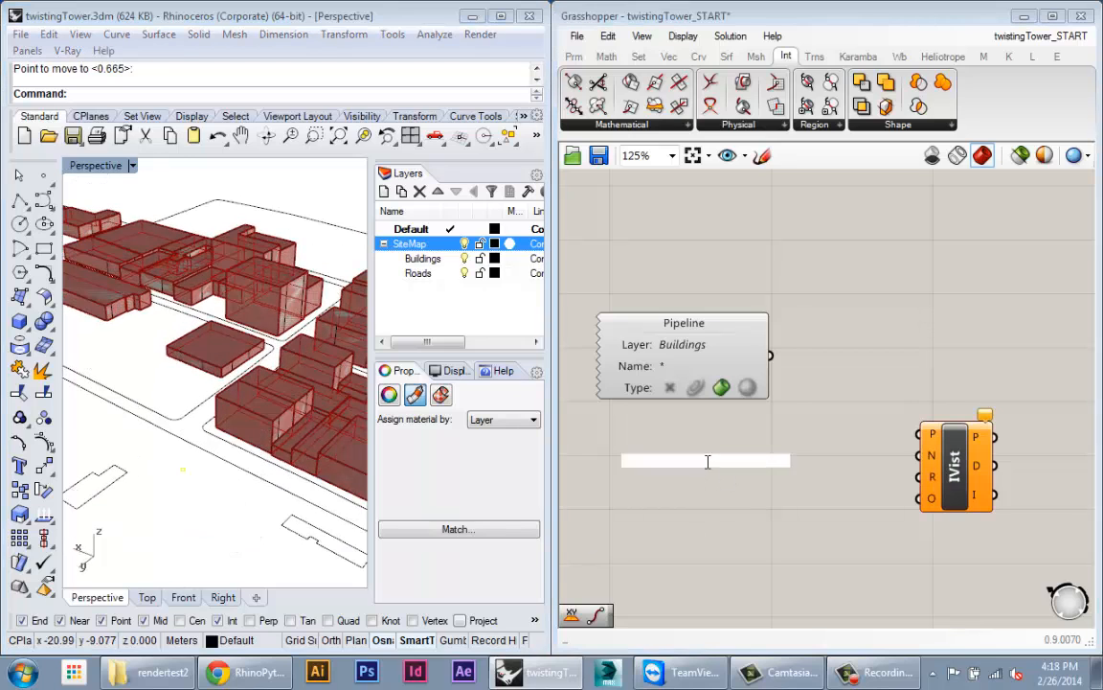
pyautogui.write('geo')
pyautogui.press('Return')
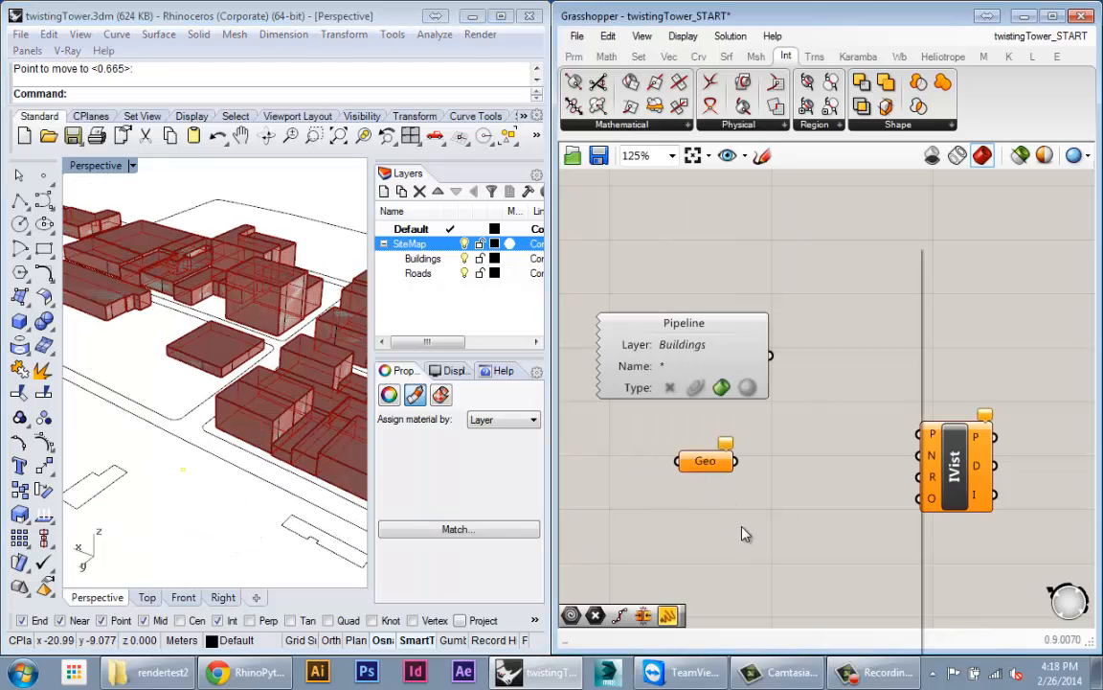
pyautogui.rightClick(691, 463)
pyautogui.click(770, 498)
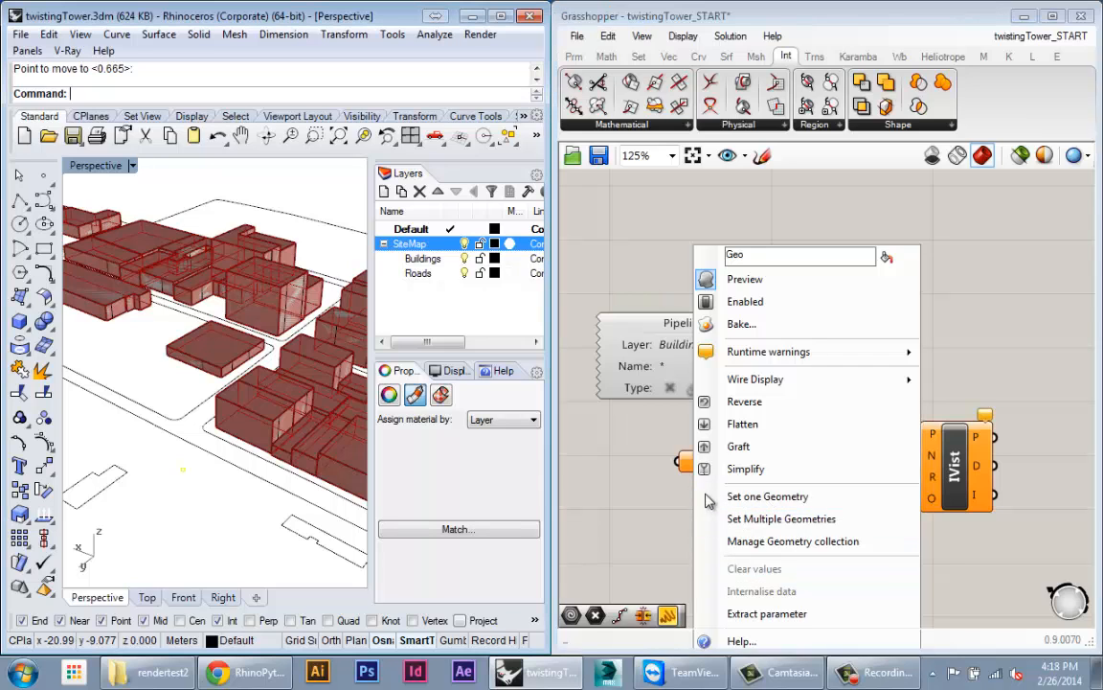
pyautogui.moveTo(705, 464); pyautogui.dragTo(653, 459)
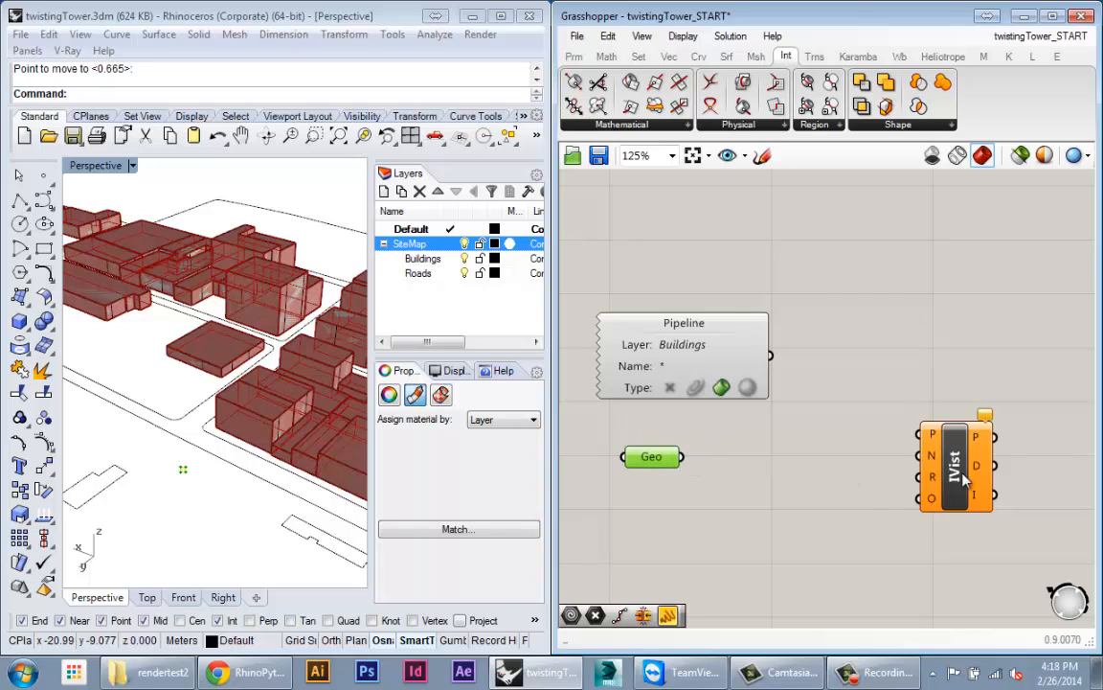
pyautogui.moveTo(961, 471)
pyautogui.mouseDown()
pyautogui.moveTo(926, 474)
pyautogui.moveTo(971, 479)
pyautogui.mouseUp()
pyautogui.moveTo(830, 460); pyautogui.dragTo(767, 450, button='right')
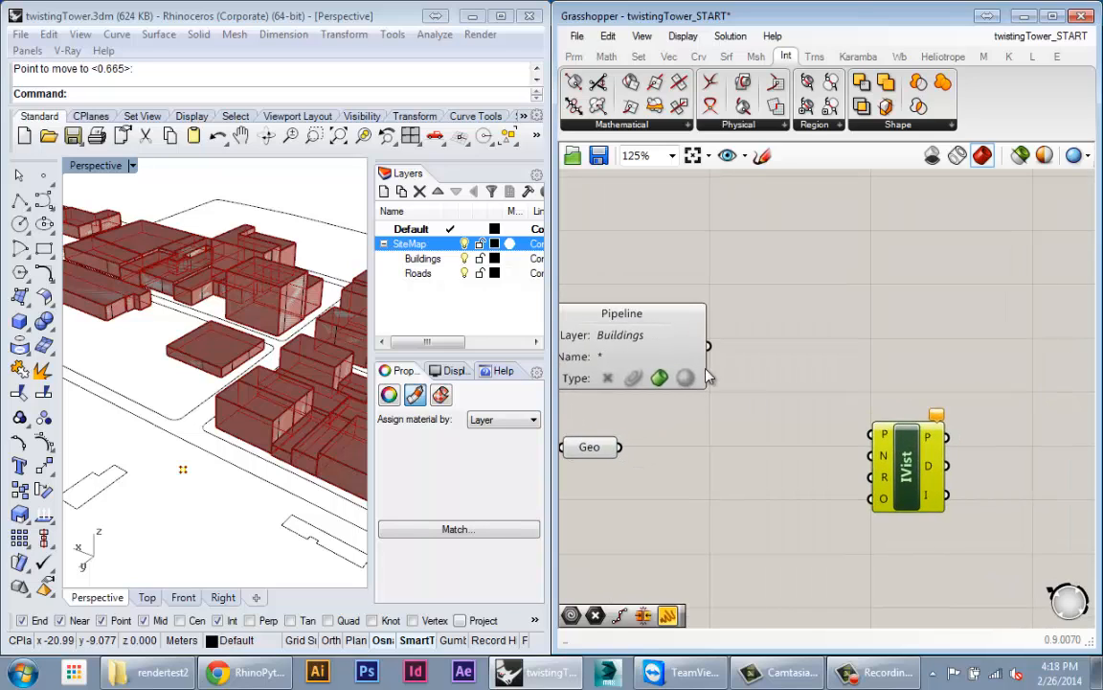
pyautogui.moveTo(676, 348); pyautogui.dragTo(640, 349)
pyautogui.moveTo(683, 361); pyautogui.dragTo(720, 371, button='right')
pyautogui.moveTo(950, 484); pyautogui.dragTo(965, 485)
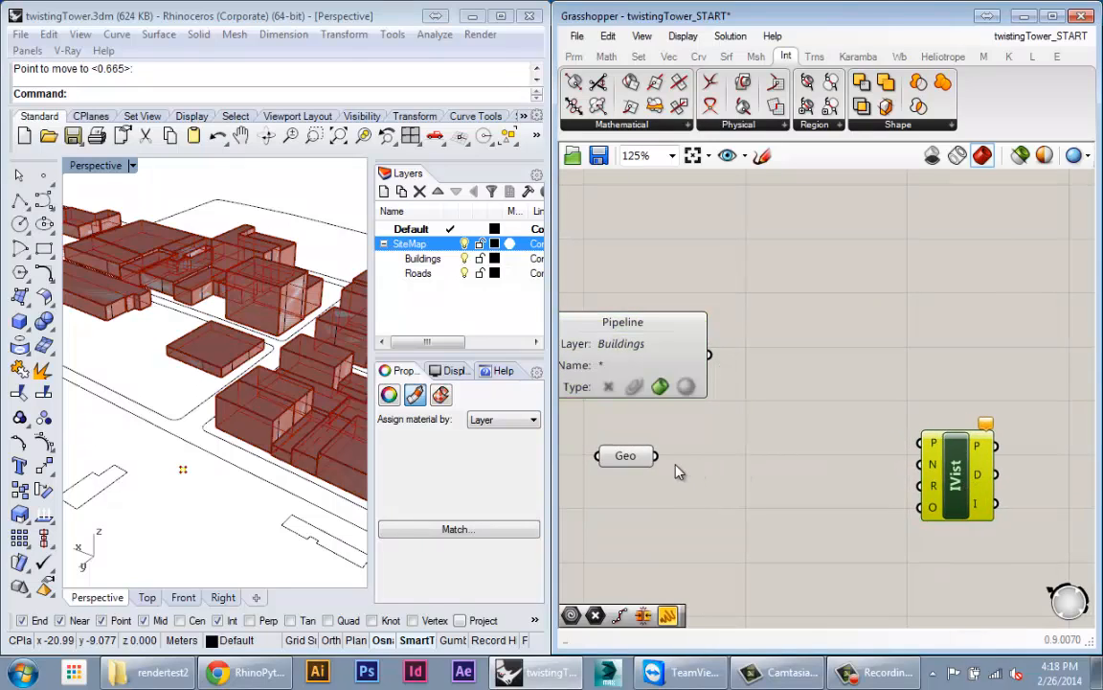
# Step: Add an XY Plane component between the Geo parameter and IVist
pyautogui.doubleClick(629, 419)
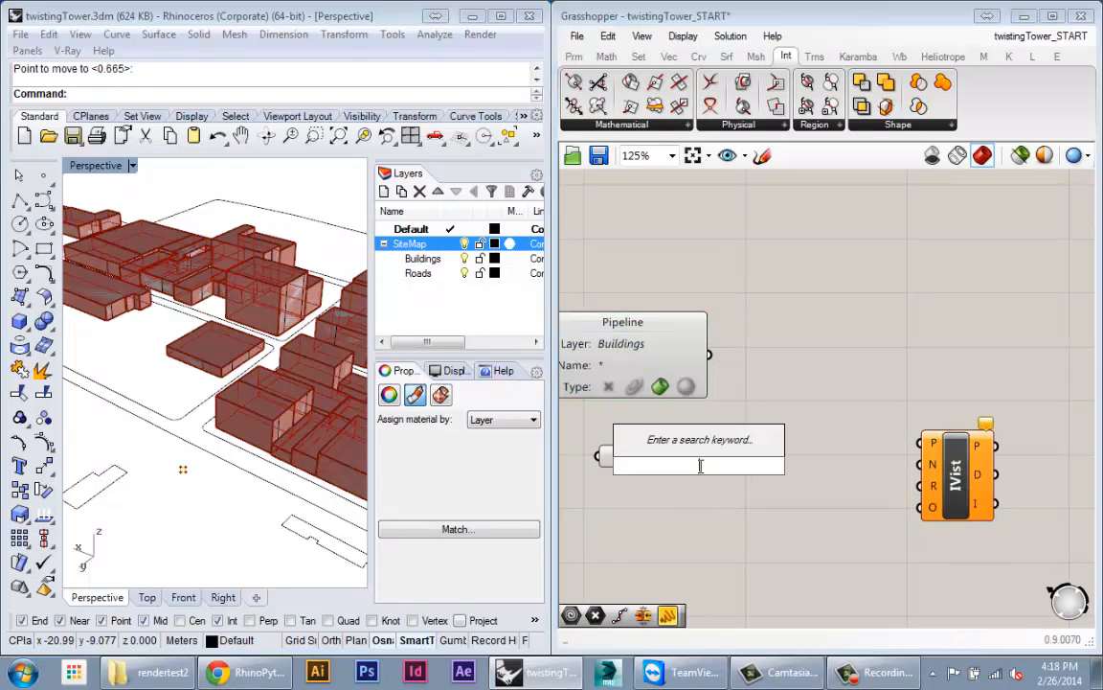
pyautogui.write('xy')
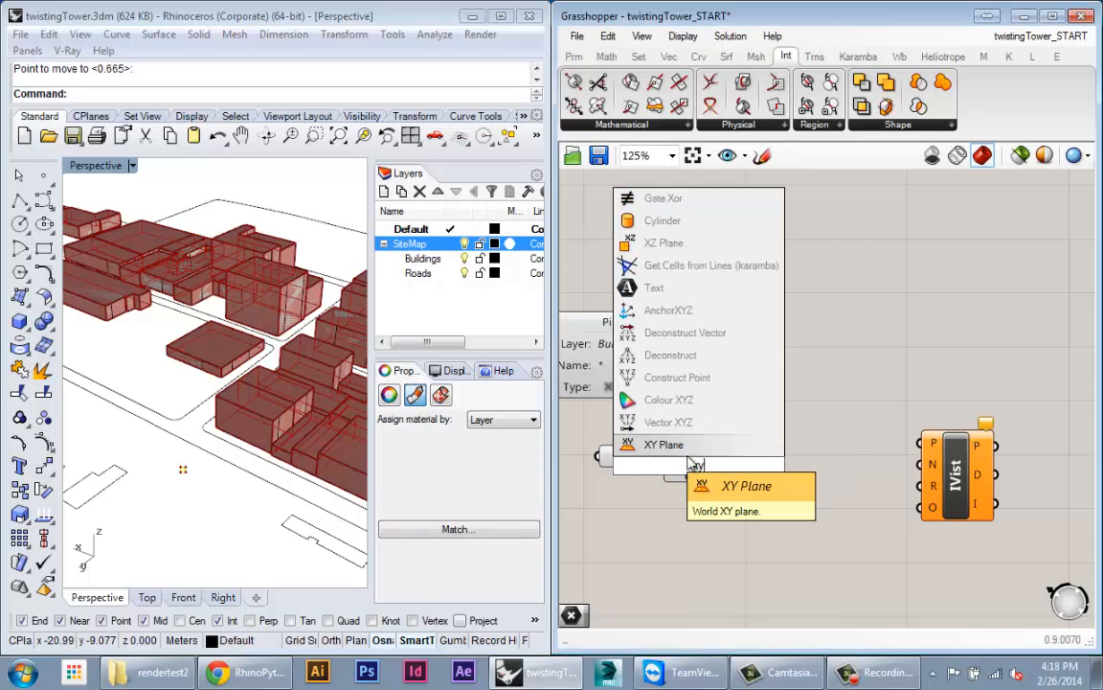
pyautogui.click(691, 447)
pyautogui.moveTo(686, 481); pyautogui.dragTo(751, 468)
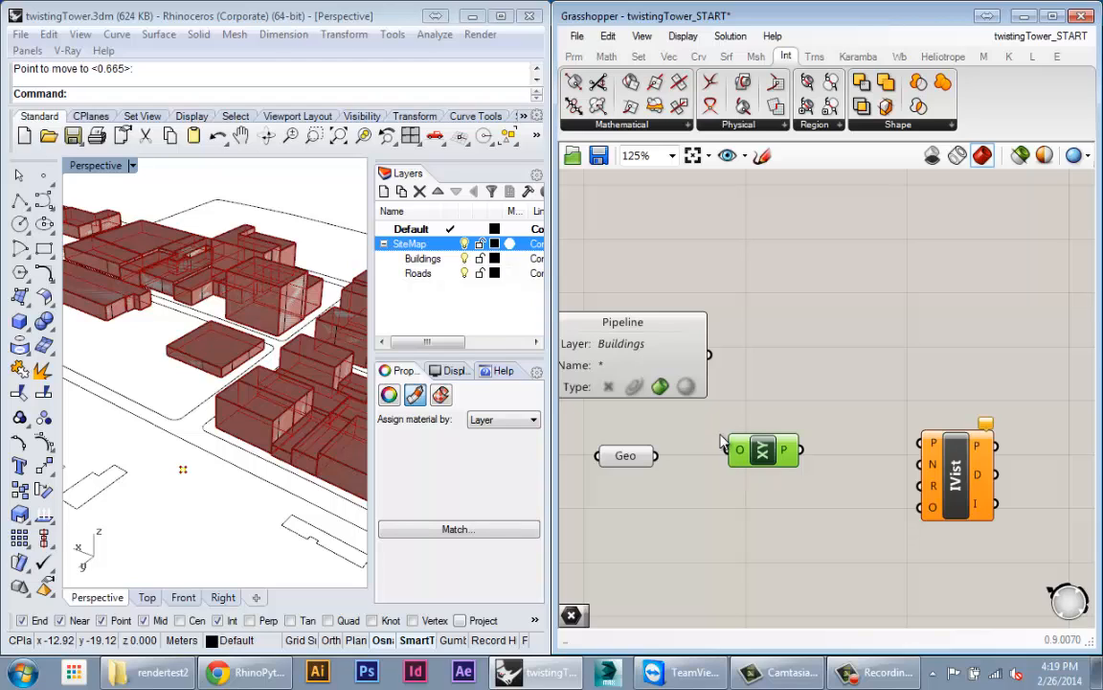
pyautogui.moveTo(628, 458); pyautogui.dragTo(652, 460)
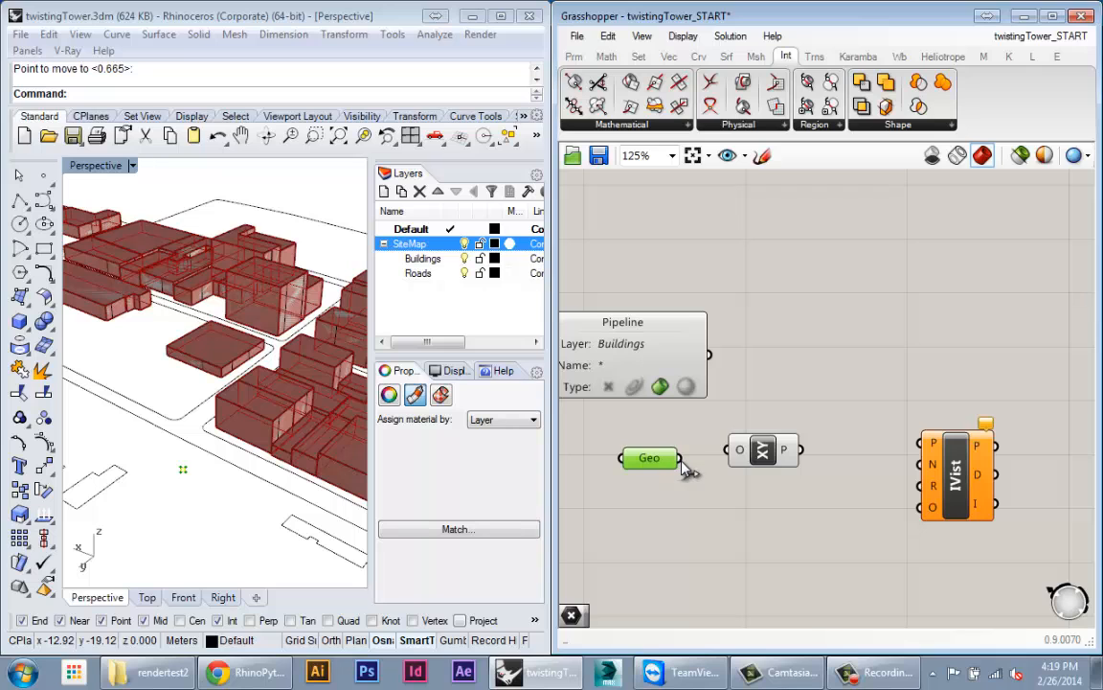
# Step: Wire the Geo point into XY Plane's origin and the plane into IVist's P input
pyautogui.moveTo(717, 443); pyautogui.dragTo(773, 453)
pyautogui.click(180, 471)
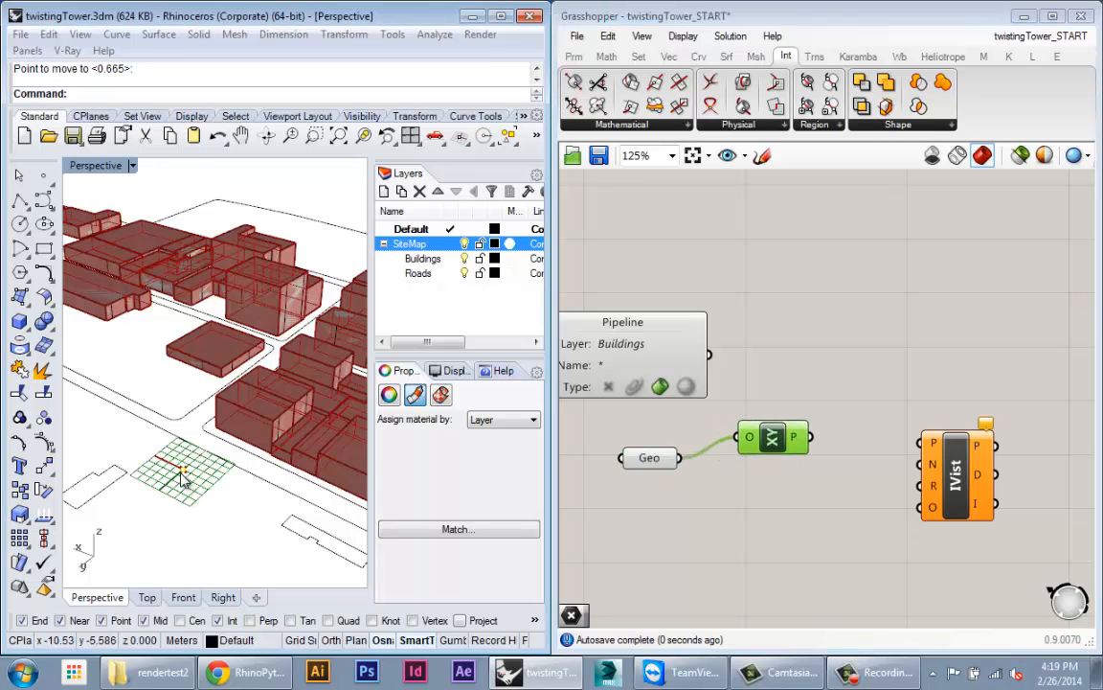
pyautogui.scroll(10, 179, 485)
pyautogui.scroll(-8, 221, 493)
pyautogui.scroll(4, 227, 458)
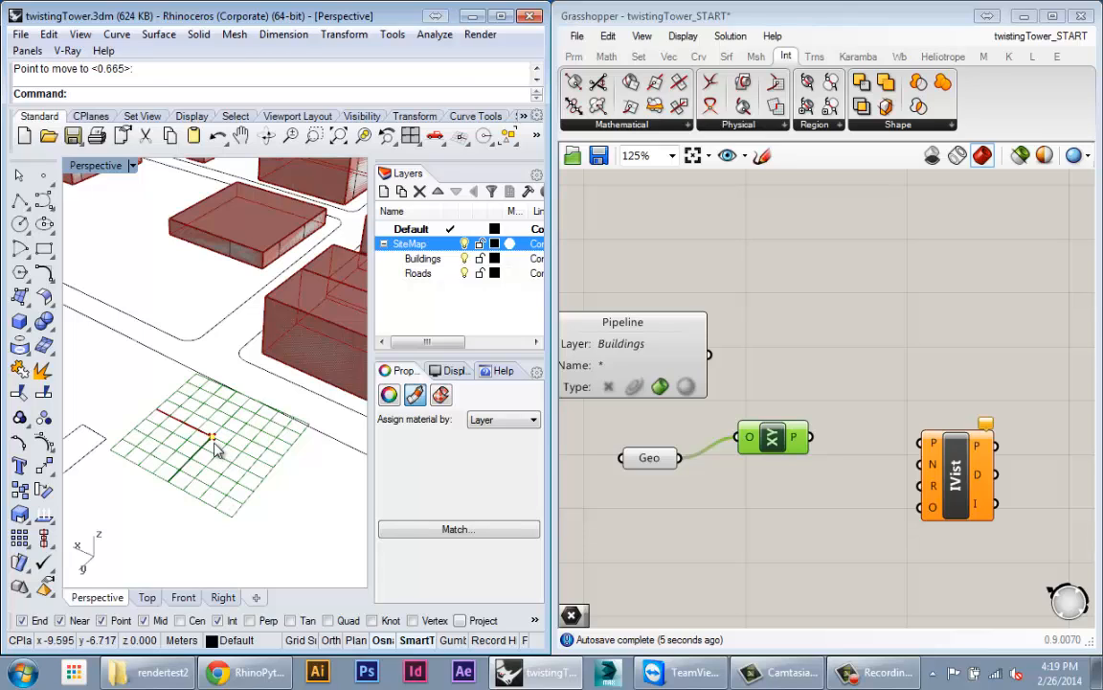
pyautogui.moveTo(783, 438); pyautogui.dragTo(919, 450)
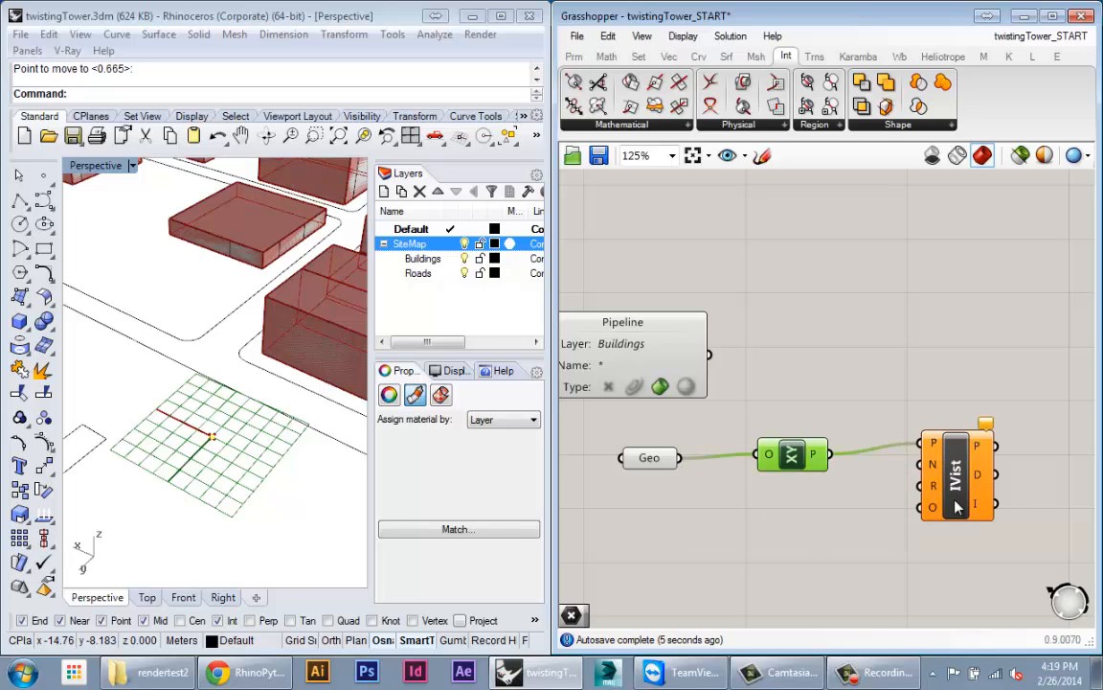
pyautogui.moveTo(955, 508); pyautogui.dragTo(958, 533)
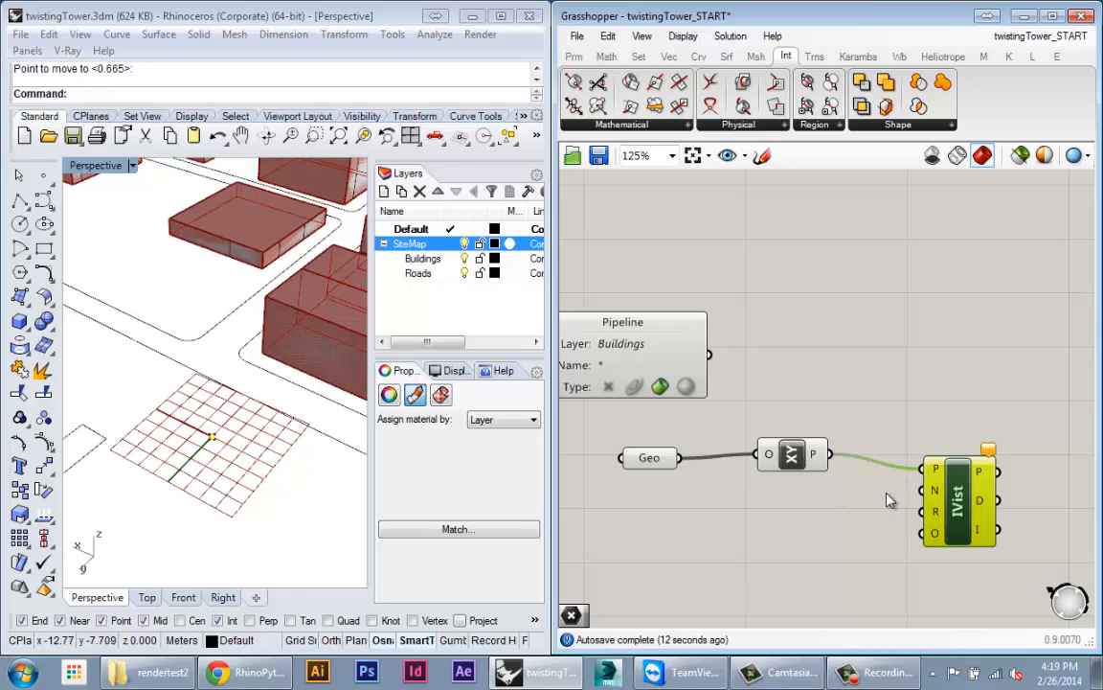
# Step: Rearrange the IVist and XY Plane components and inspect IVist's O input
pyautogui.moveTo(975, 496); pyautogui.dragTo(955, 433)
pyautogui.moveTo(795, 454); pyautogui.dragTo(762, 481)
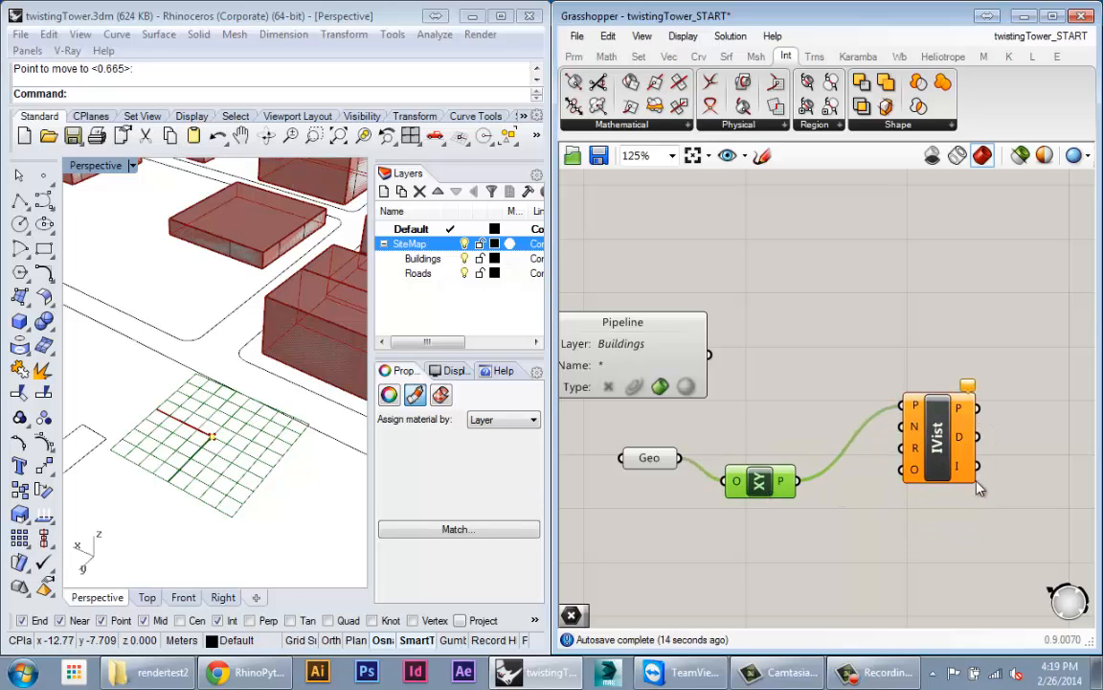
pyautogui.moveTo(973, 465); pyautogui.dragTo(1000, 518)
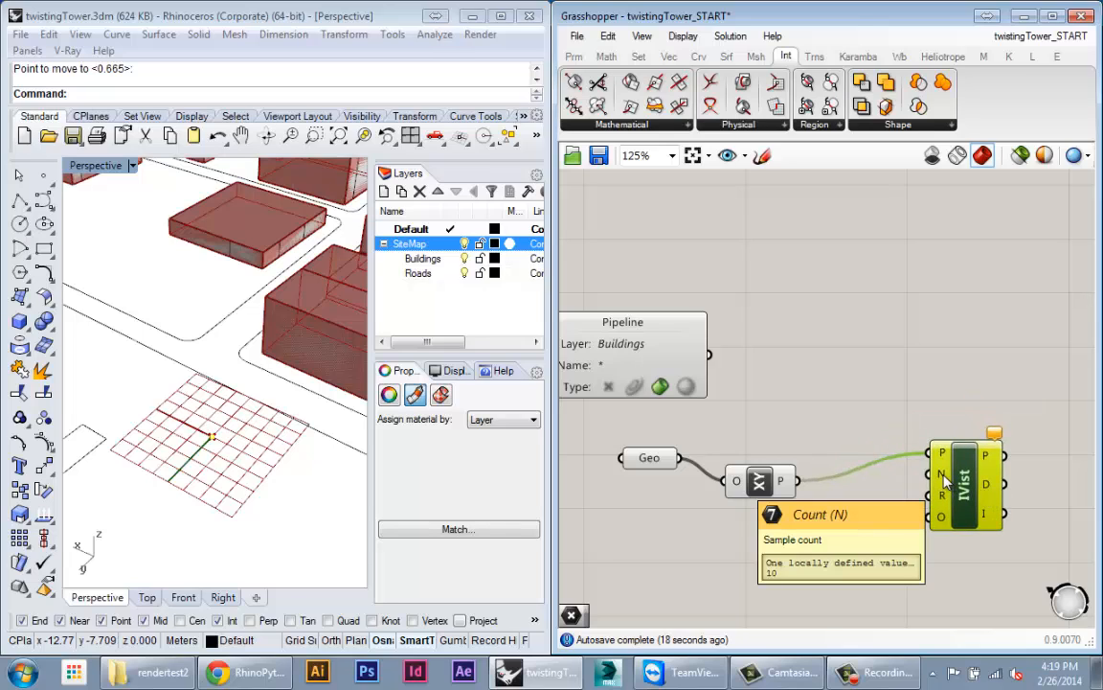
pyautogui.moveTo(945, 477); pyautogui.dragTo(943, 515)
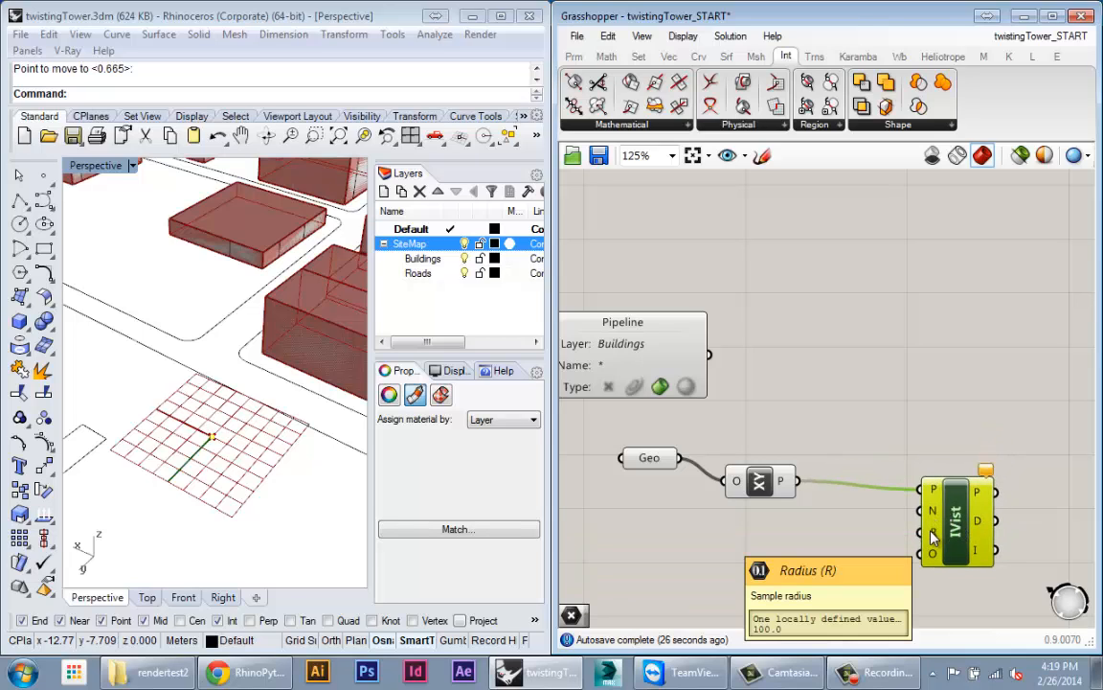
pyautogui.click(222, 450)
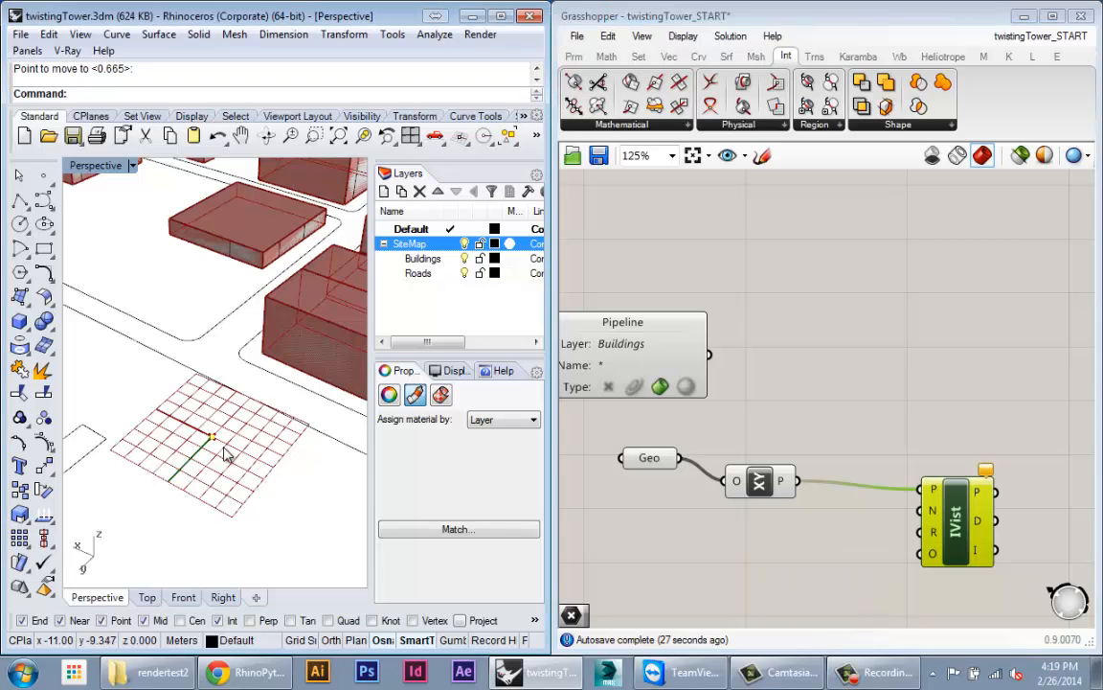
pyautogui.scroll(-10, 201, 392)
pyautogui.scroll(-3, 199, 383)
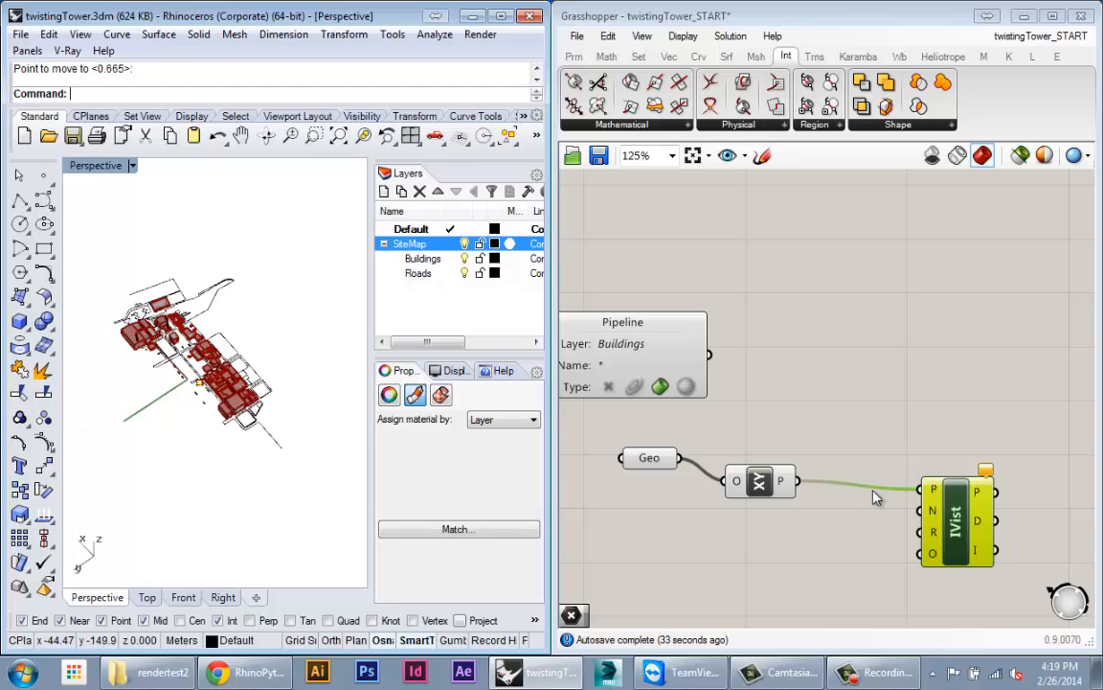
pyautogui.scroll(3, 918, 532)
pyautogui.moveTo(928, 503); pyautogui.dragTo(977, 517, button='right')
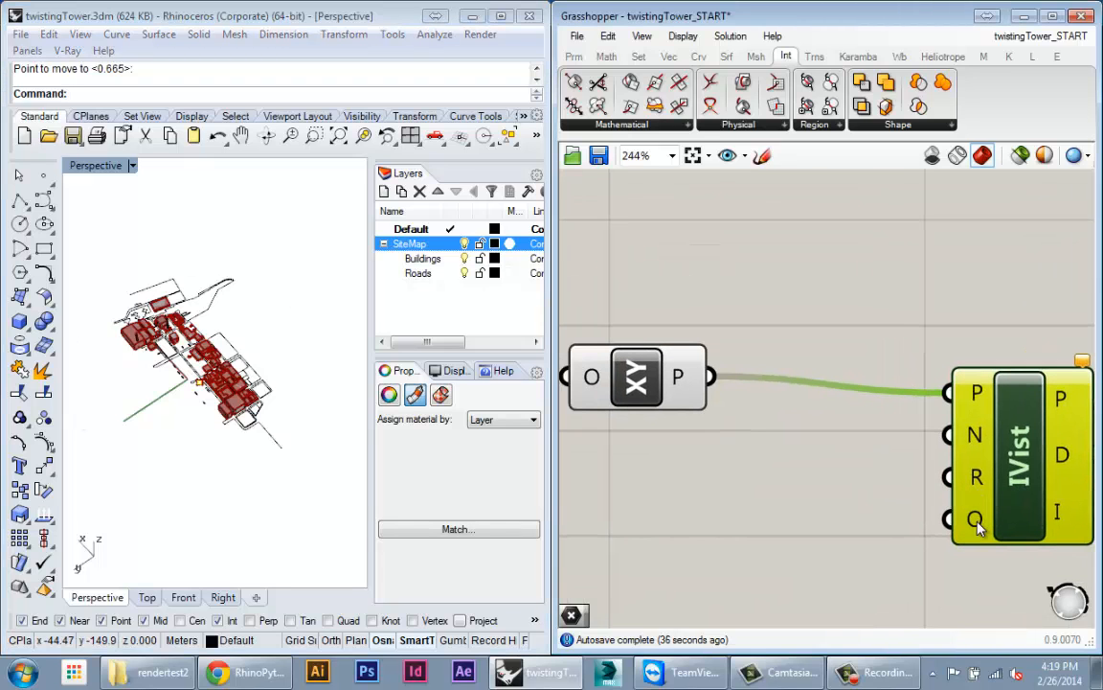
pyautogui.moveTo(977, 525)
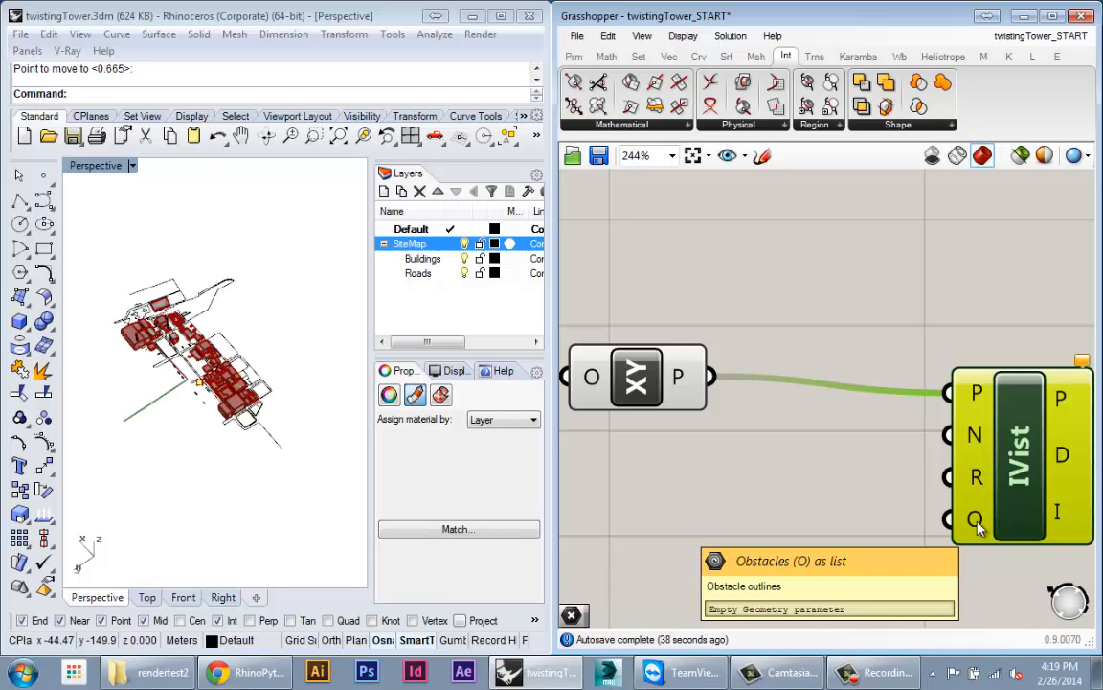
# Step: Orbit and zoom the Rhino viewport to inspect the site around the point
pyautogui.click(256, 349)
pyautogui.scroll(4, 233, 354)
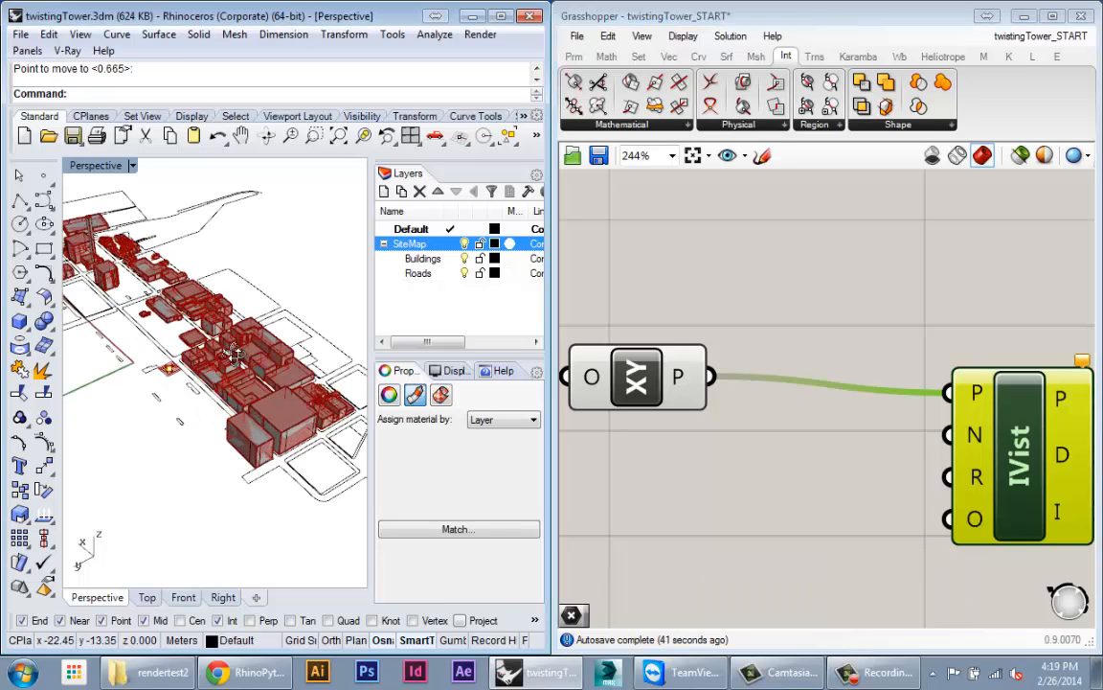
pyautogui.moveTo(233, 355); pyautogui.dragTo(239, 334, button='right')
pyautogui.scroll(4, 228, 375)
pyautogui.scroll(-4, 298, 408)
pyautogui.scroll(3, 258, 404)
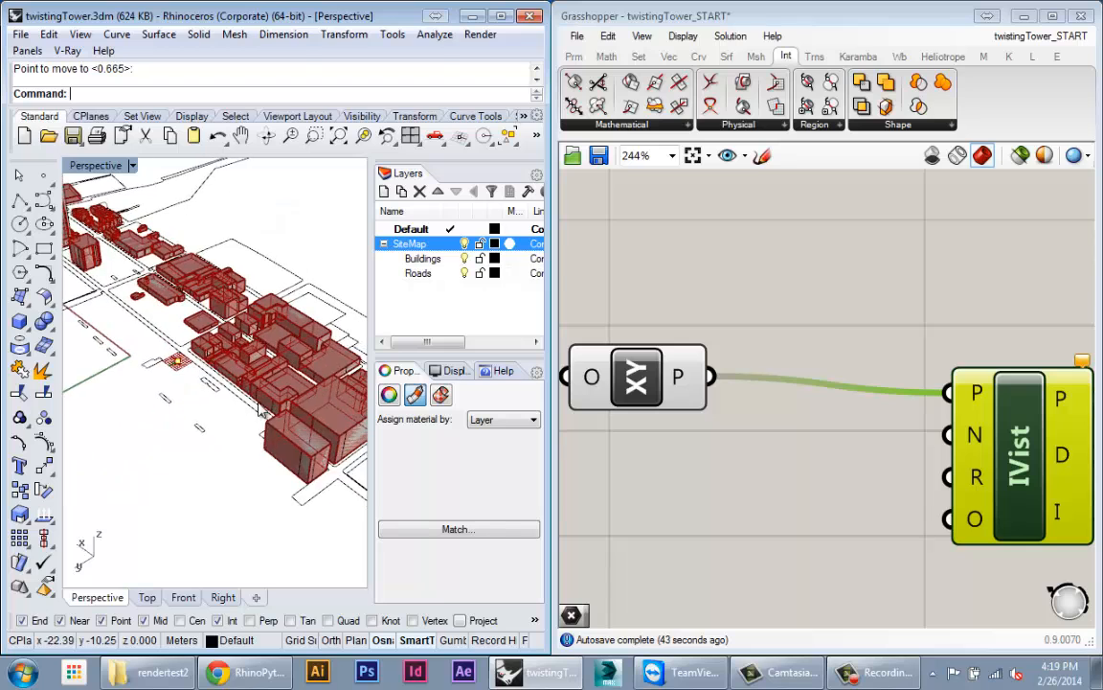
pyautogui.scroll(-2, 261, 410)
pyautogui.scroll(5, 201, 364)
pyautogui.scroll(-5, 216, 388)
pyautogui.scroll(3, 278, 421)
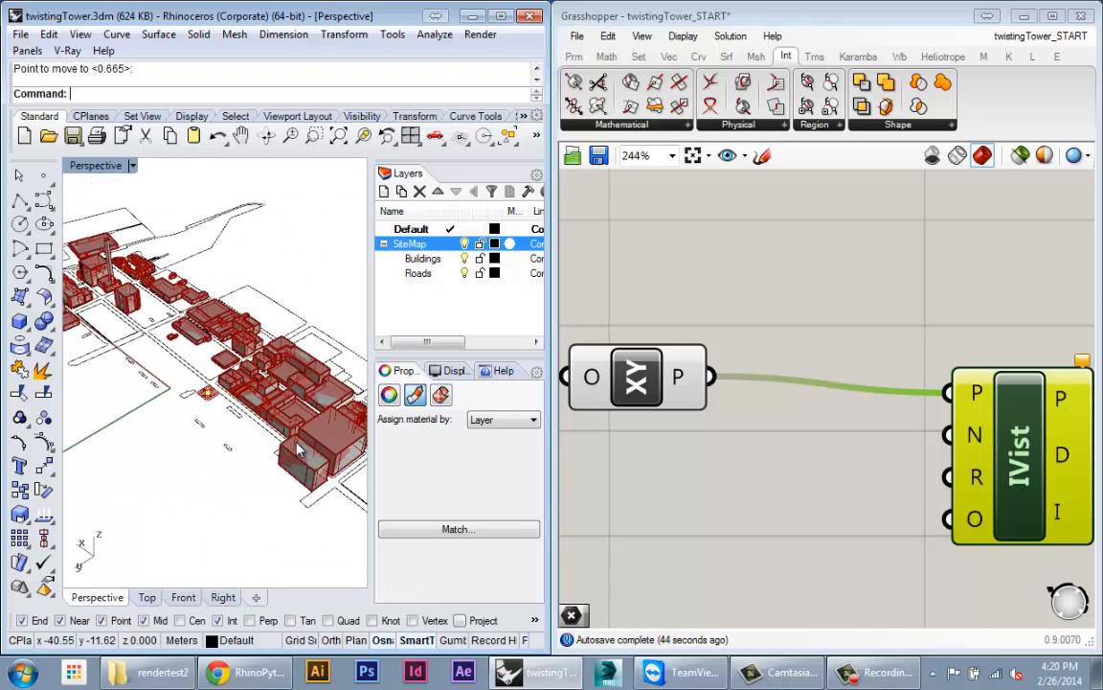
pyautogui.moveTo(299, 449); pyautogui.dragTo(272, 445, button='right')
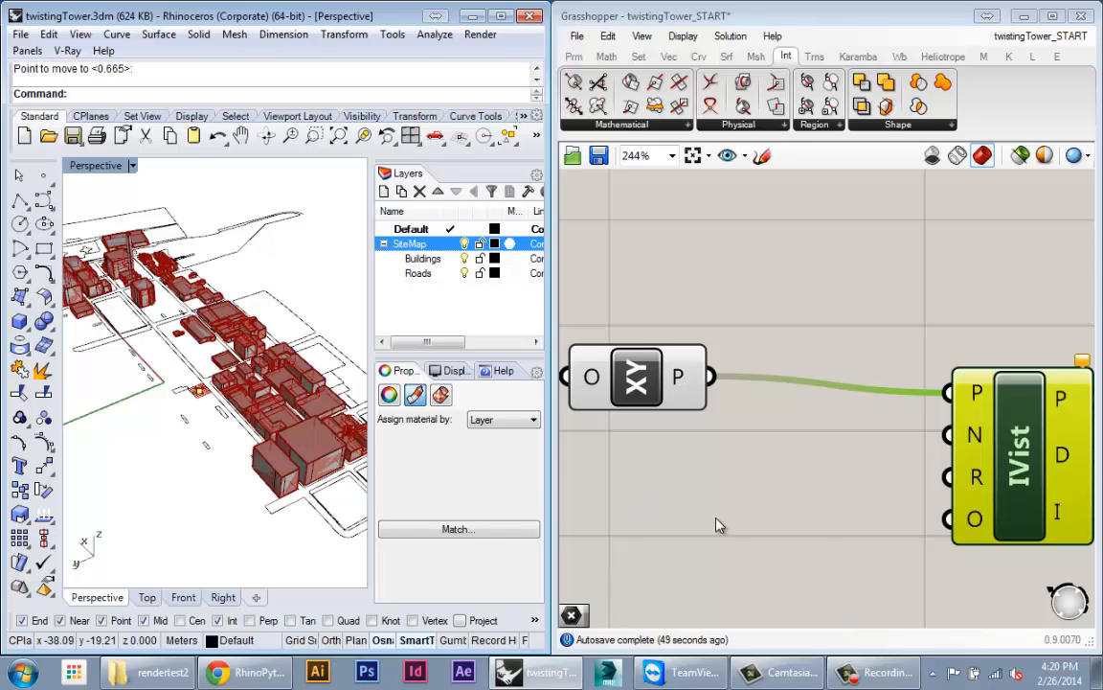
# Step: Move the IsoVist component up and right, above the XY Plane's level
pyautogui.rightClick(829, 512)
pyautogui.scroll(-4, 832, 491)
pyautogui.moveTo(832, 490); pyautogui.dragTo(900, 509, button='right')
pyautogui.moveTo(1005, 482); pyautogui.dragTo(1038, 412)
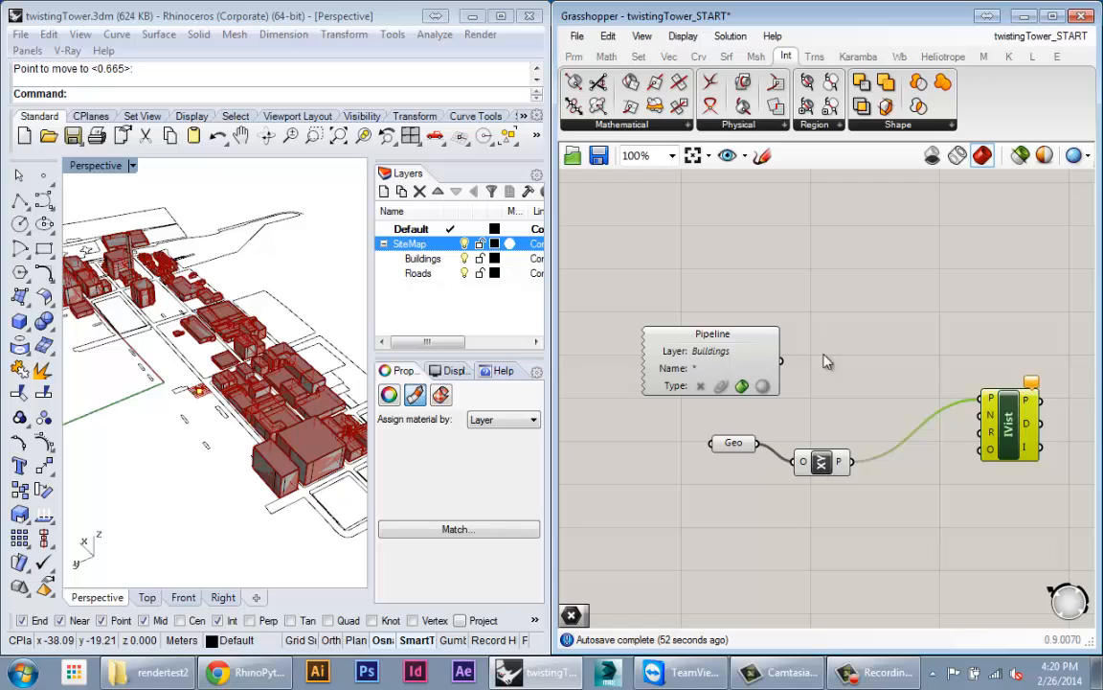
# Step: Add a Brep | Plane section (Sec) component from the Mathematical intersection list
pyautogui.click(634, 129)
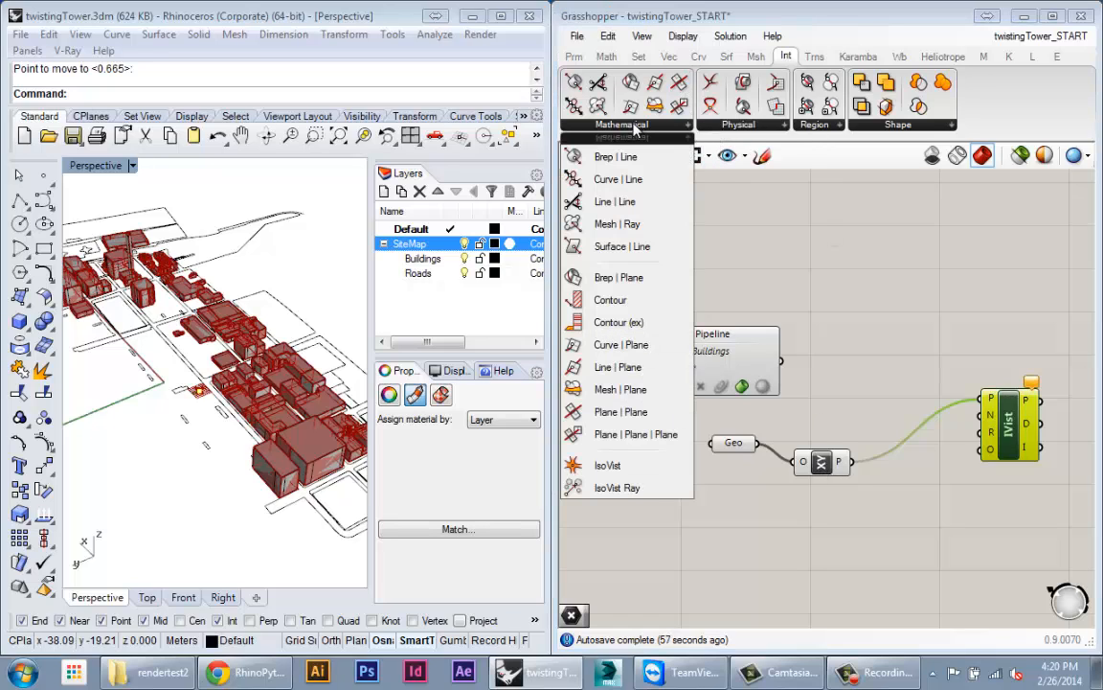
pyautogui.click(613, 278)
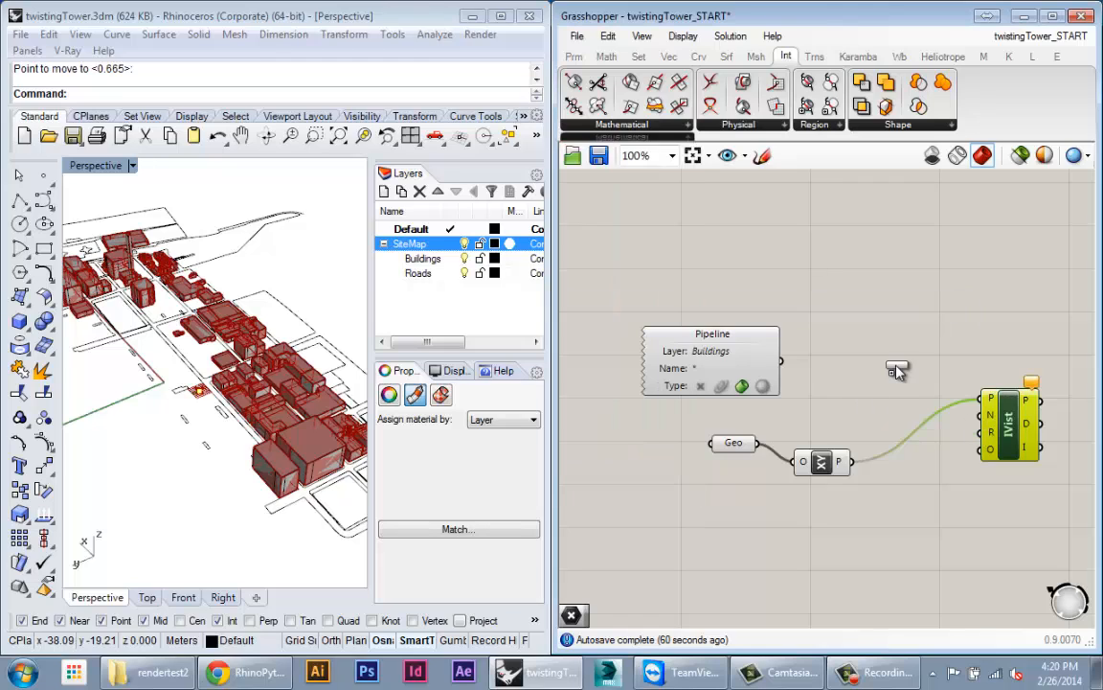
# Step: Add a Section component and wire the Pipeline buildings into its Brep input
pyautogui.click(859, 406)
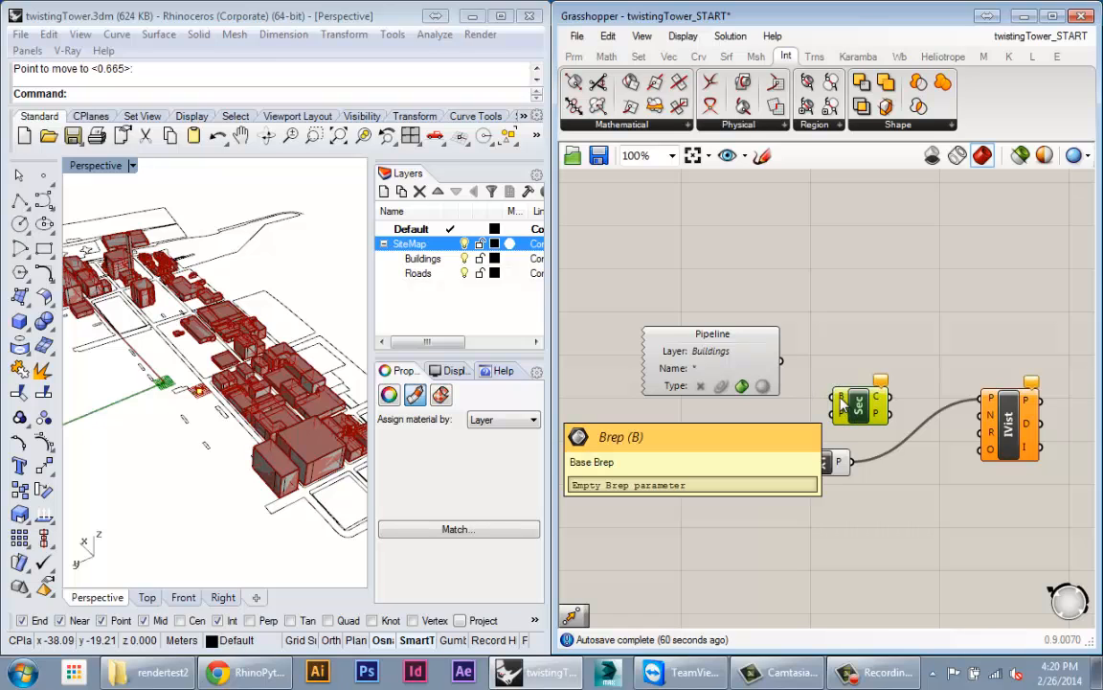
pyautogui.moveTo(781, 362); pyautogui.dragTo(839, 563)
pyautogui.click(863, 354)
pyautogui.scroll(4, 862, 391)
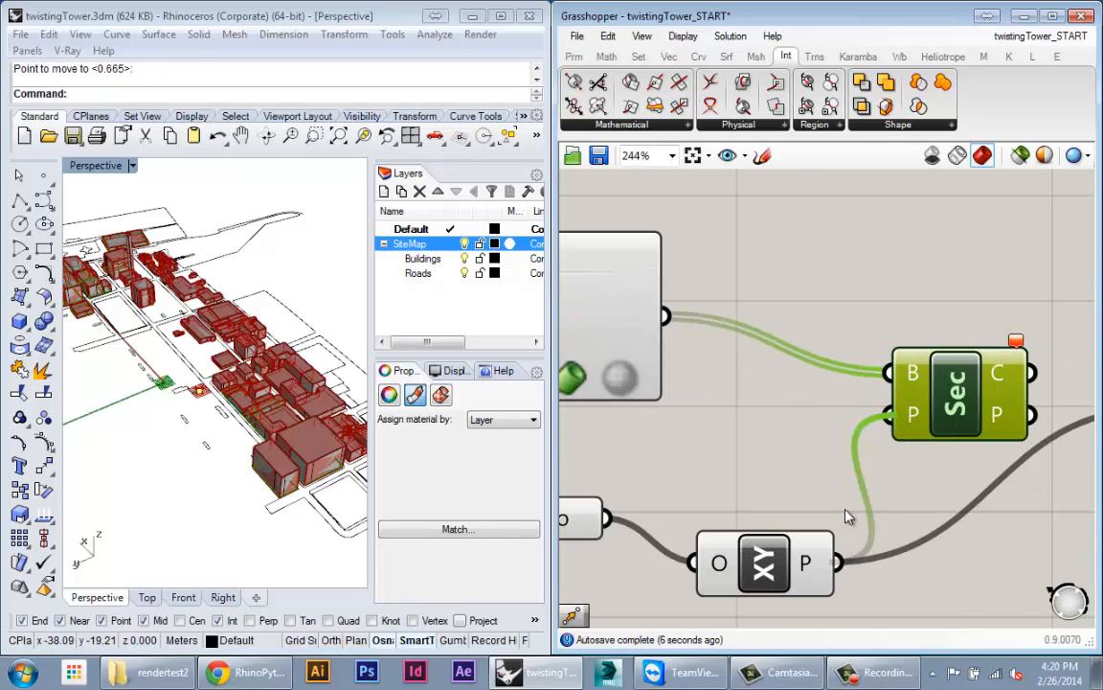
pyautogui.scroll(-2, 766, 479)
pyautogui.moveTo(809, 390); pyautogui.dragTo(874, 366)
pyautogui.moveTo(607, 329); pyautogui.dragTo(715, 351, button='right')
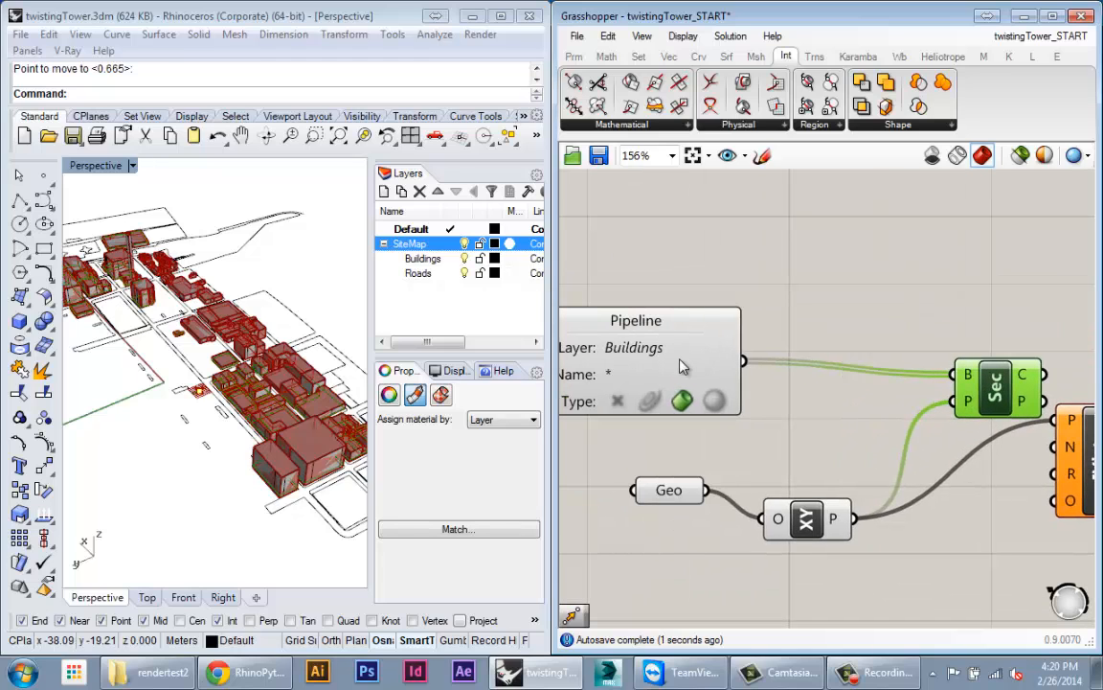
# Step: Turn off the Pipeline component's preview so the red buildings disappear in Rhino
pyautogui.rightClick(681, 361)
pyautogui.click(711, 364)
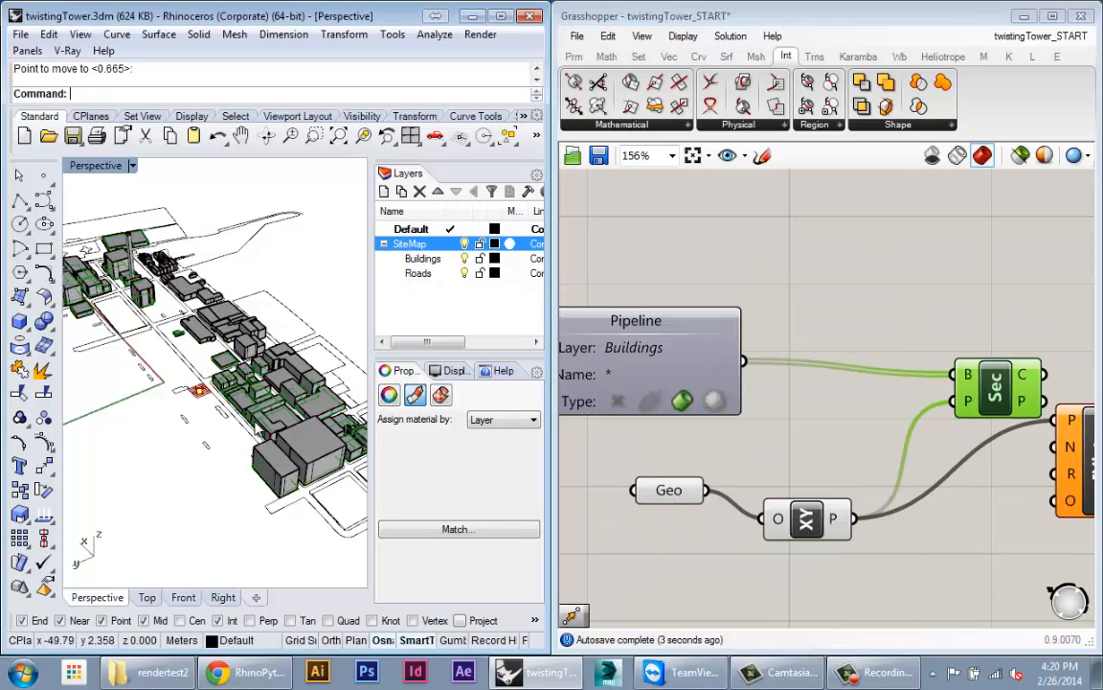
pyautogui.scroll(6, 272, 348)
pyautogui.moveTo(327, 327); pyautogui.dragTo(322, 317, button='right')
pyautogui.scroll(4, 267, 220)
pyautogui.scroll(-4, 274, 217)
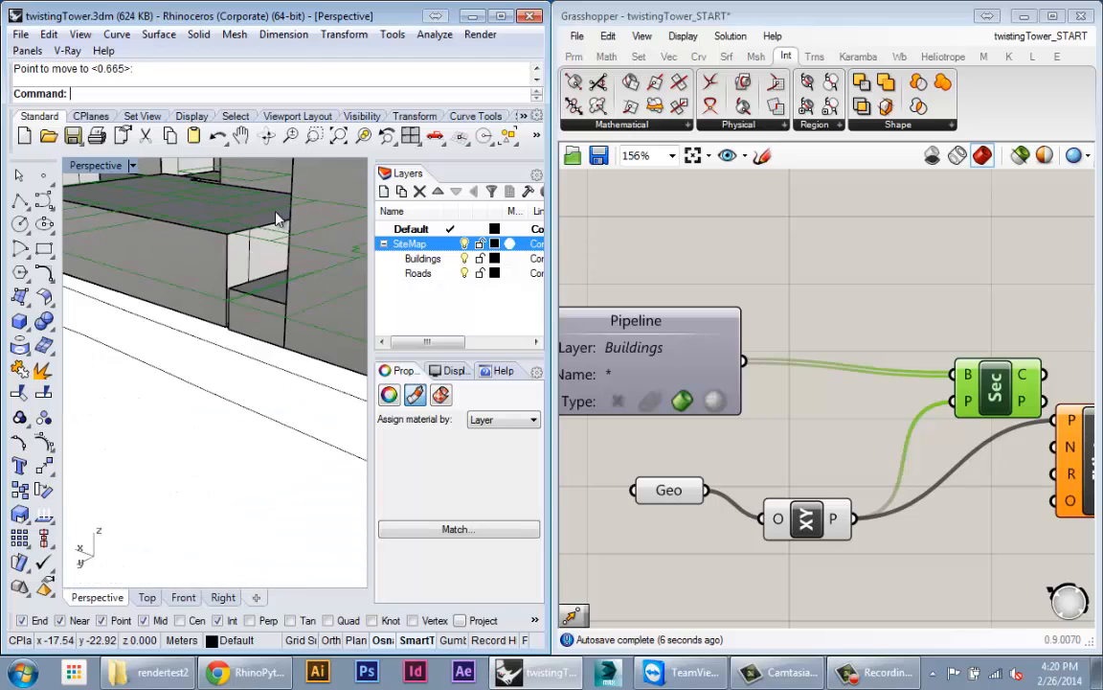
pyautogui.moveTo(275, 218)
pyautogui.mouseDown(button='right')
pyautogui.moveTo(269, 273)
pyautogui.moveTo(284, 253)
pyautogui.moveTo(278, 235)
pyautogui.mouseUp(button='right')
pyautogui.scroll(-4, 269, 273)
pyautogui.scroll(-5, 271, 273)
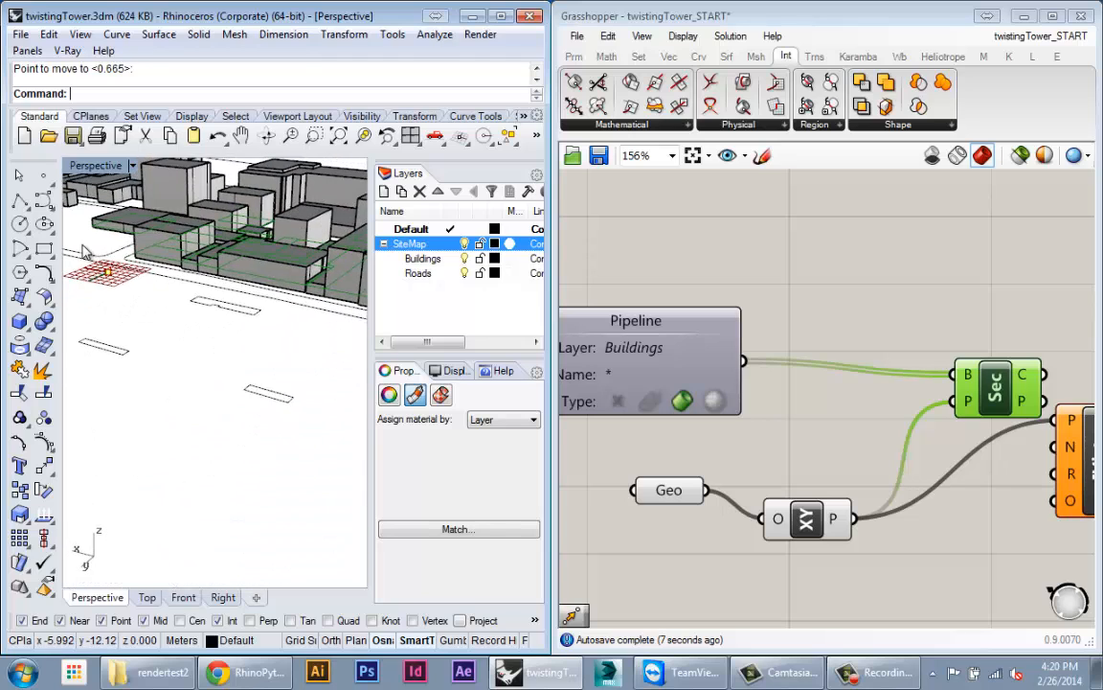
pyautogui.scroll(5, 94, 254)
pyautogui.moveTo(94, 256); pyautogui.dragTo(226, 457, button='right')
pyautogui.scroll(-4, 174, 340)
# Step: Connect the Section curves output to IsoVist's obstacles input
pyautogui.moveTo(1014, 427); pyautogui.dragTo(858, 387, button='right')
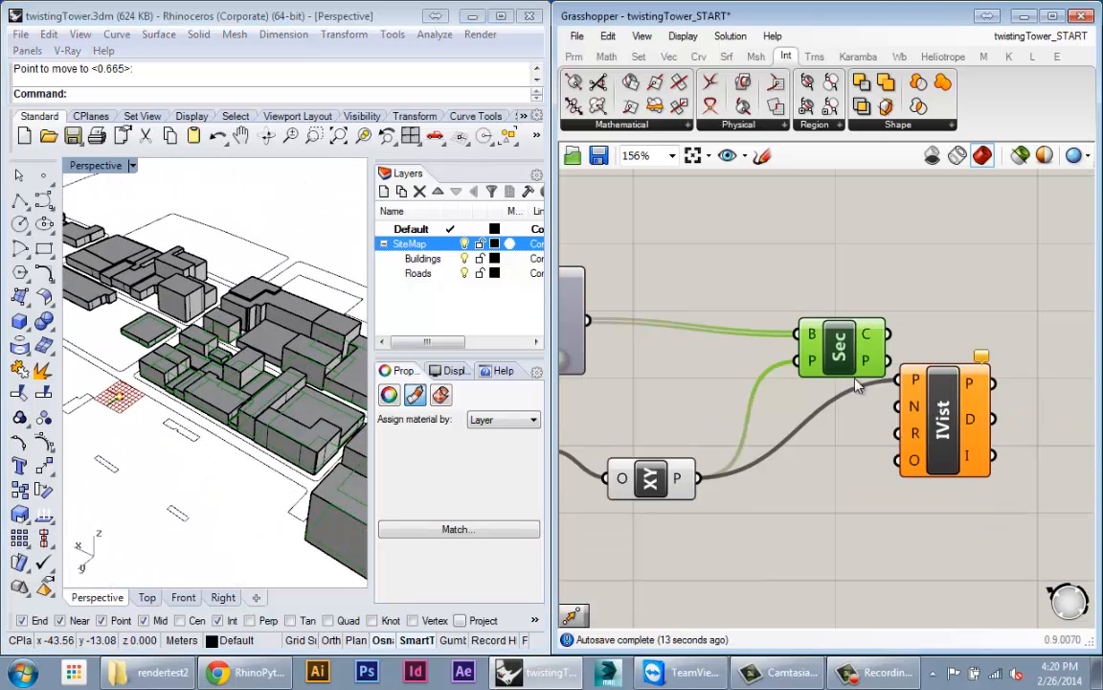
pyautogui.moveTo(829, 364); pyautogui.dragTo(769, 363)
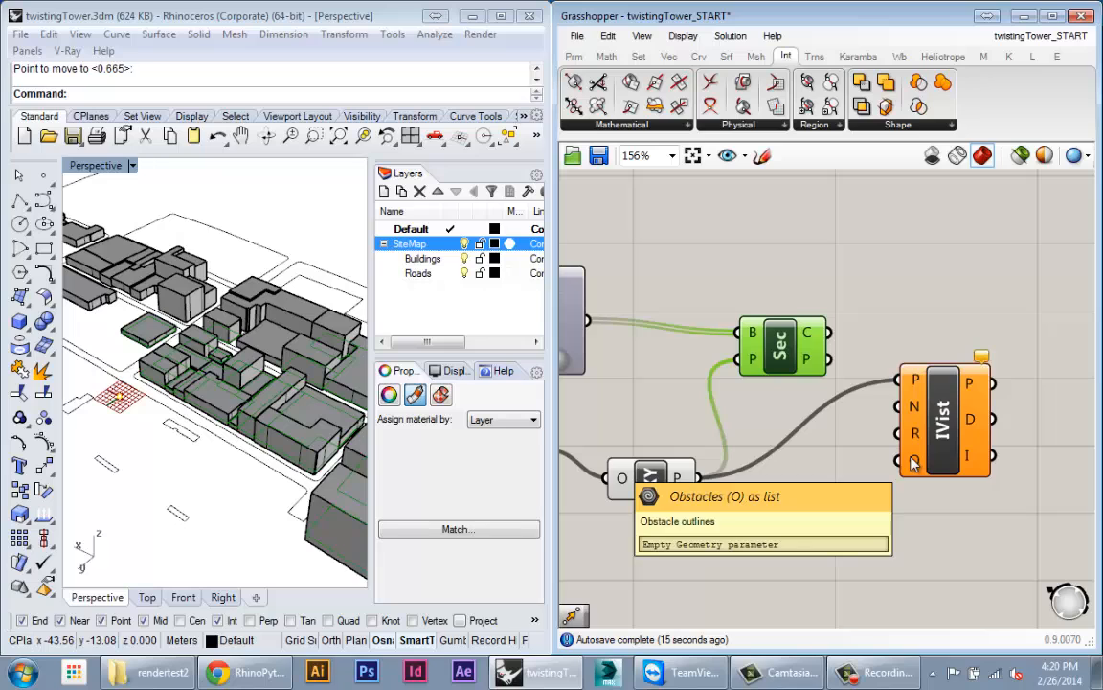
pyautogui.moveTo(893, 428); pyautogui.dragTo(904, 465)
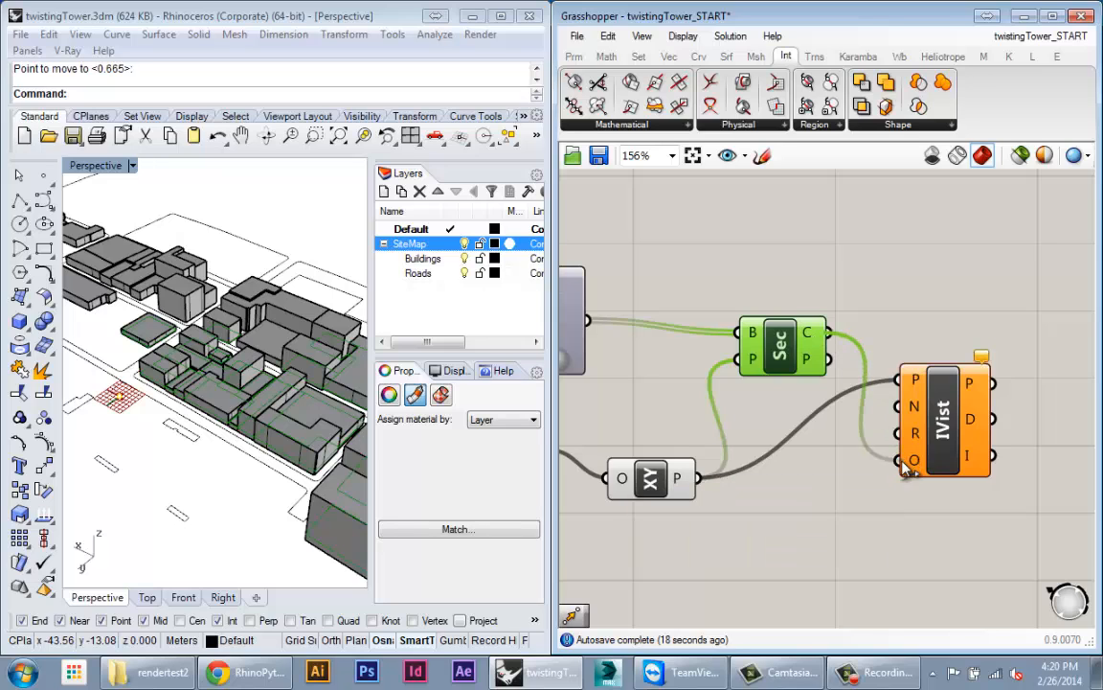
pyautogui.moveTo(936, 503); pyautogui.dragTo(869, 453, button='right')
pyautogui.moveTo(883, 413); pyautogui.dragTo(927, 390)
pyautogui.scroll(-3, 712, 395)
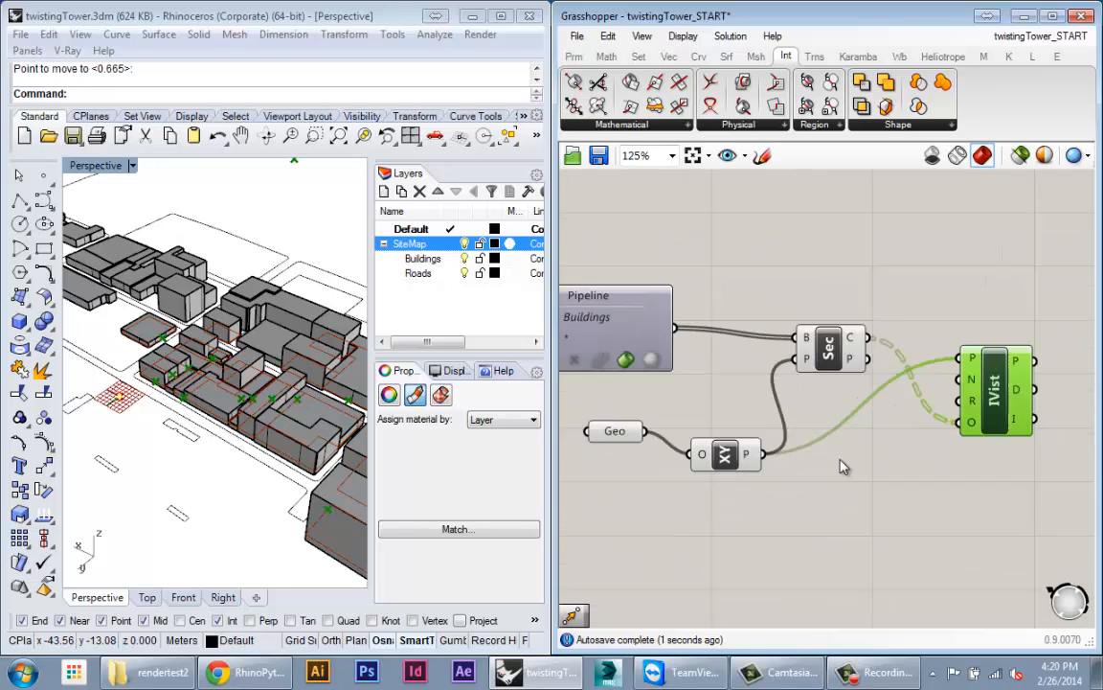
# Step: Disable preview on the Pipeline, Geo, XY and Section components together
pyautogui.moveTo(824, 476); pyautogui.dragTo(590, 262)
pyautogui.middleClick(760, 258)
pyautogui.click(813, 204)
# Step: Orbit the Rhino view to an oblique angle over the buildings
pyautogui.click(847, 296)
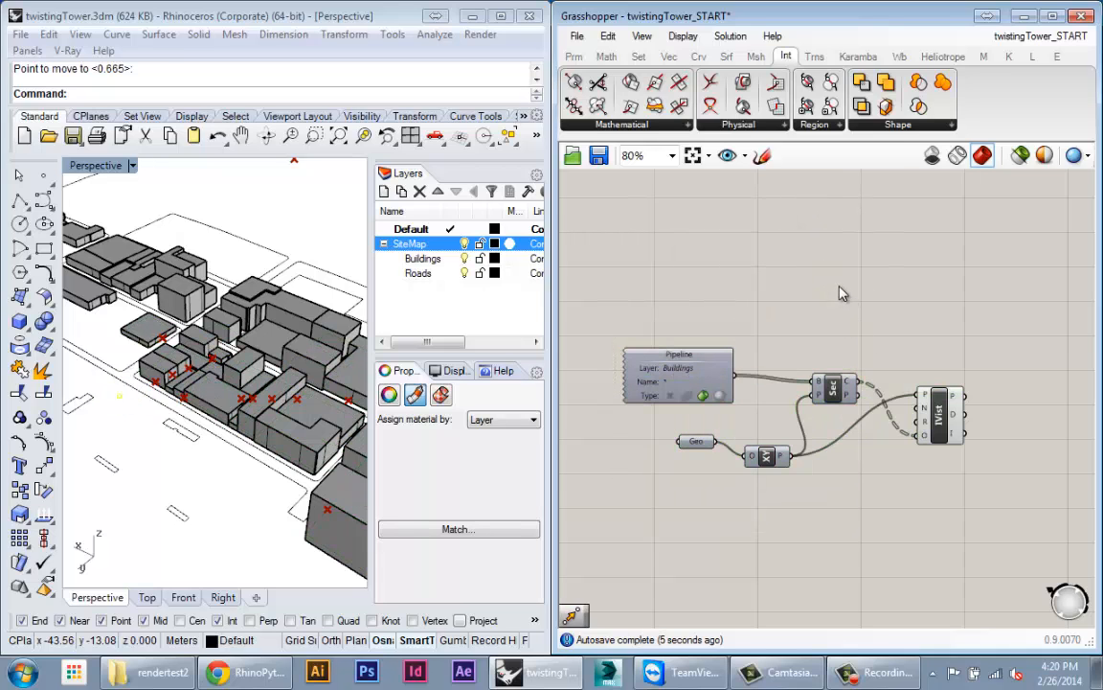
pyautogui.click(284, 17)
pyautogui.moveTo(286, 432); pyautogui.dragTo(299, 361, button='right')
pyautogui.moveTo(938, 431); pyautogui.dragTo(954, 454)
pyautogui.click(120, 380)
pyautogui.moveTo(121, 380); pyautogui.dragTo(234, 326, button='right')
# Step: Zoom to one building with ZS, then inspect IsoVist's obstacles input showing 49 branches
pyautogui.click(232, 488)
pyautogui.write('zs')
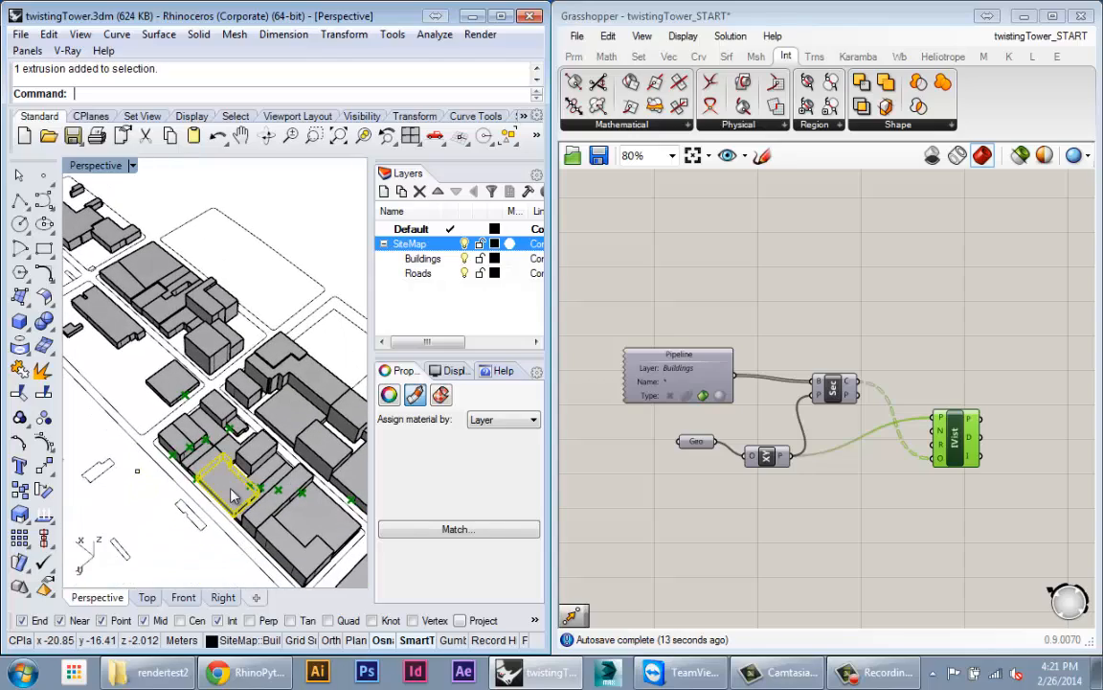
pyautogui.press('Return')
pyautogui.moveTo(232, 488); pyautogui.dragTo(295, 391, button='right')
pyautogui.click(206, 376)
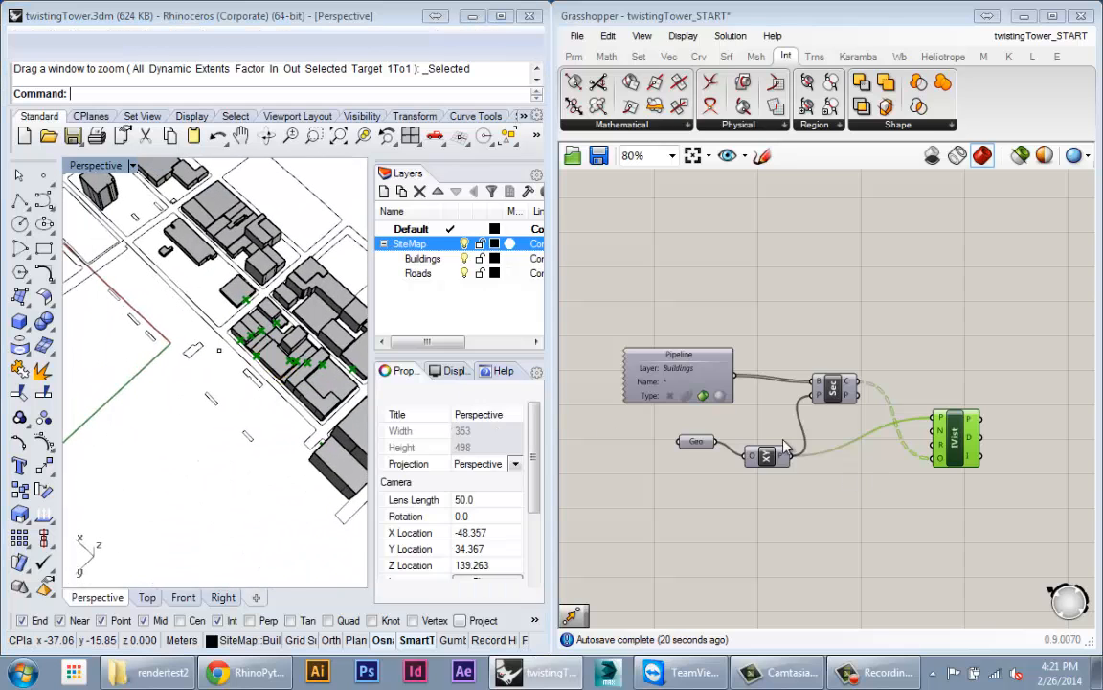
pyautogui.moveTo(948, 459); pyautogui.dragTo(812, 426, button='right')
pyautogui.scroll(1, 812, 426)
pyautogui.moveTo(814, 424)
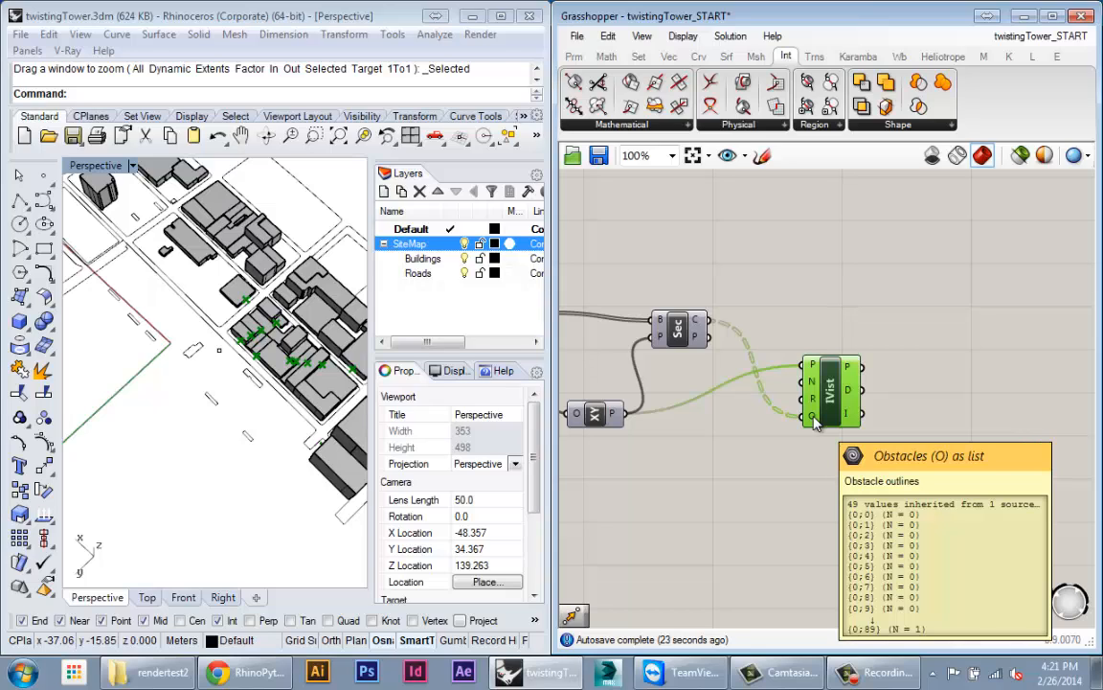
# Step: Flatten IsoVist's obstacles input into one list and nudge the IsoVist component
pyautogui.rightClick(814, 424)
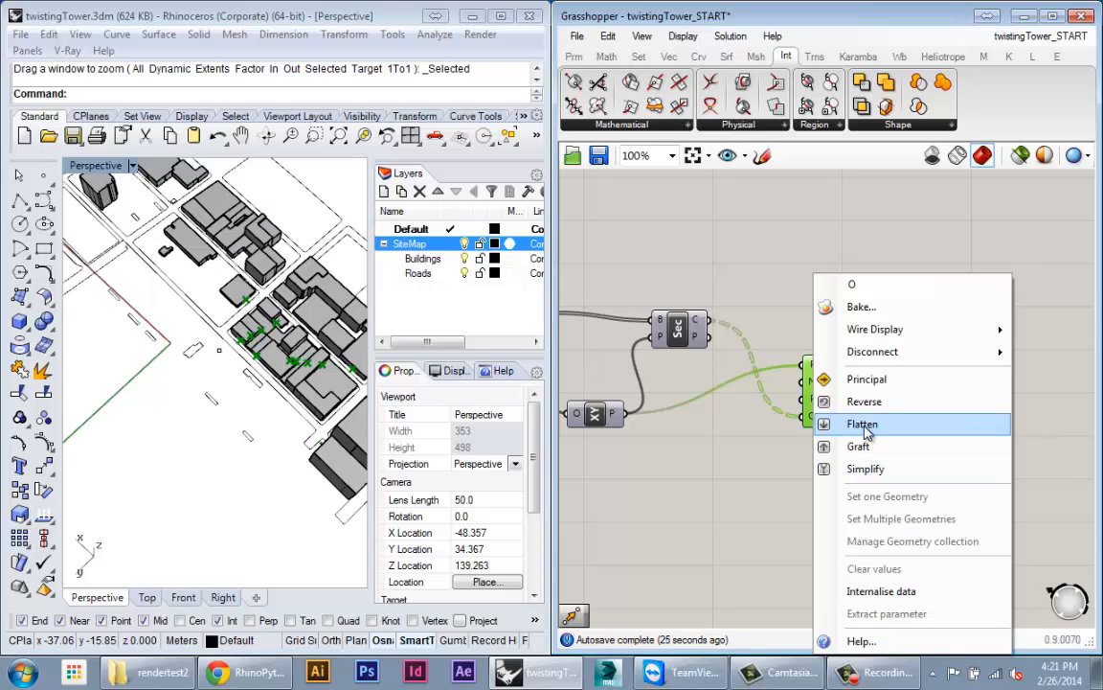
pyautogui.click(810, 423)
pyautogui.moveTo(801, 423)
pyautogui.mouseDown()
pyautogui.moveTo(766, 399)
pyautogui.moveTo(806, 404)
pyautogui.mouseUp()
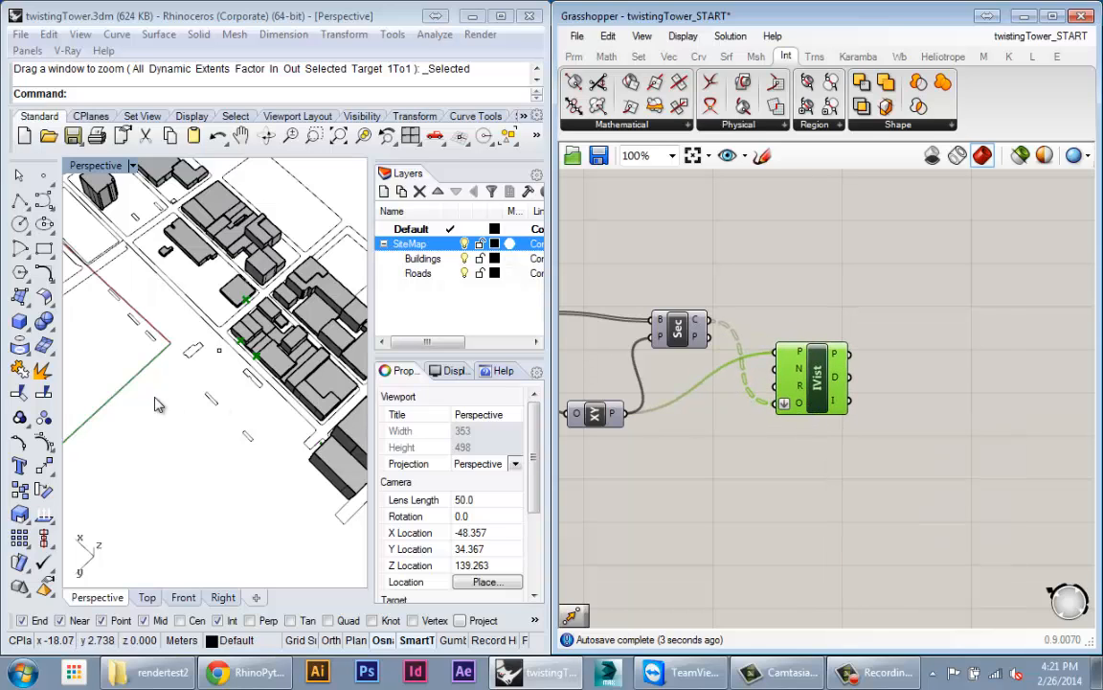
pyautogui.keyDown('shift'); pyautogui.moveTo(179, 392); pyautogui.dragTo(182, 488, button='right'); pyautogui.keyUp('shift')
# Step: Orbit and zoom the Perspective viewport to a top-down view of the whole site
pyautogui.scroll(5, 205, 414)
pyautogui.moveTo(206, 414); pyautogui.dragTo(254, 380, button='right')
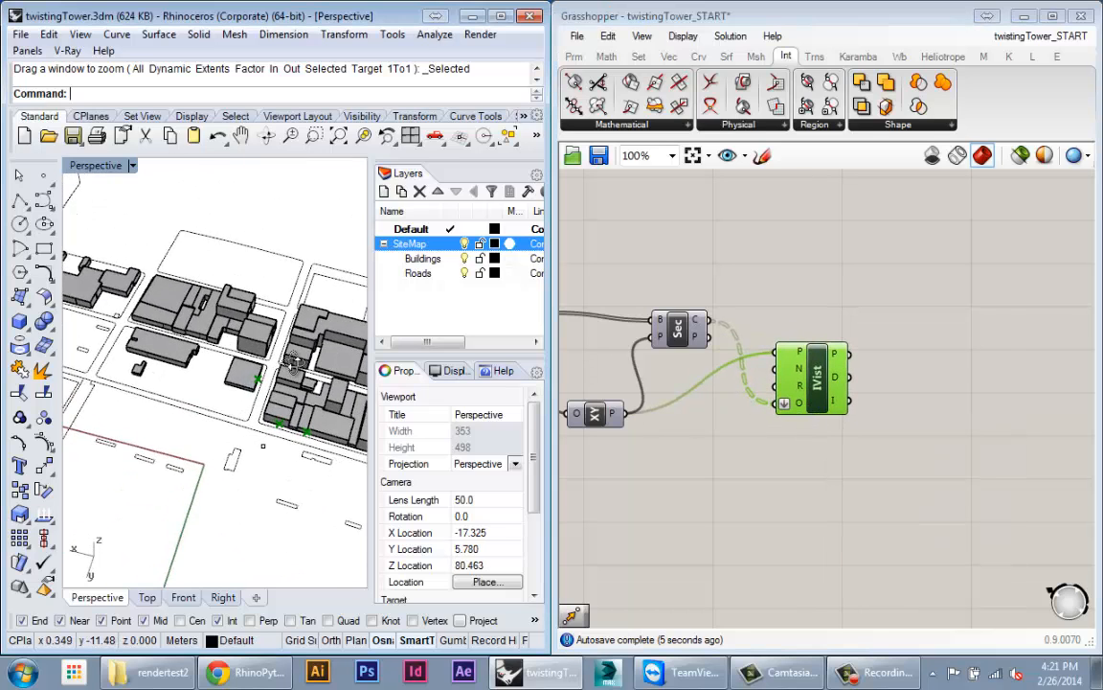
pyautogui.scroll(4, 303, 458)
pyautogui.moveTo(289, 446)
pyautogui.mouseDown(button='right')
pyautogui.moveTo(216, 421)
pyautogui.moveTo(187, 369)
pyautogui.moveTo(276, 460)
pyautogui.mouseUp(button='right')
pyautogui.scroll(-4, 257, 428)
pyautogui.scroll(6, 269, 406)
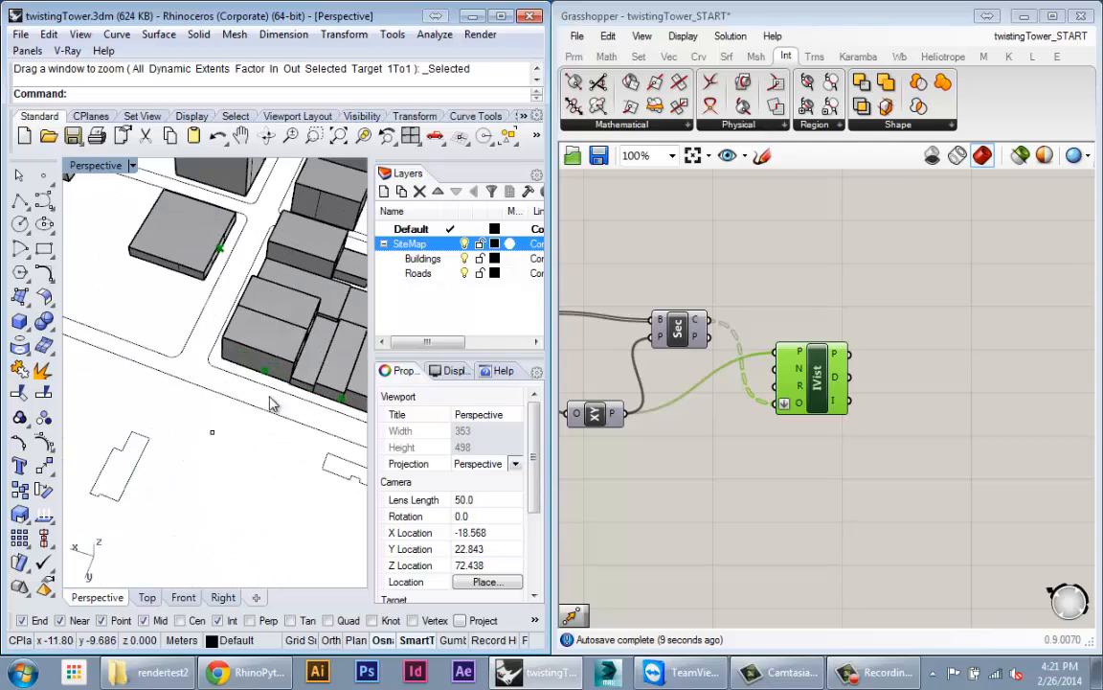
pyautogui.moveTo(273, 404); pyautogui.dragTo(237, 376, button='right')
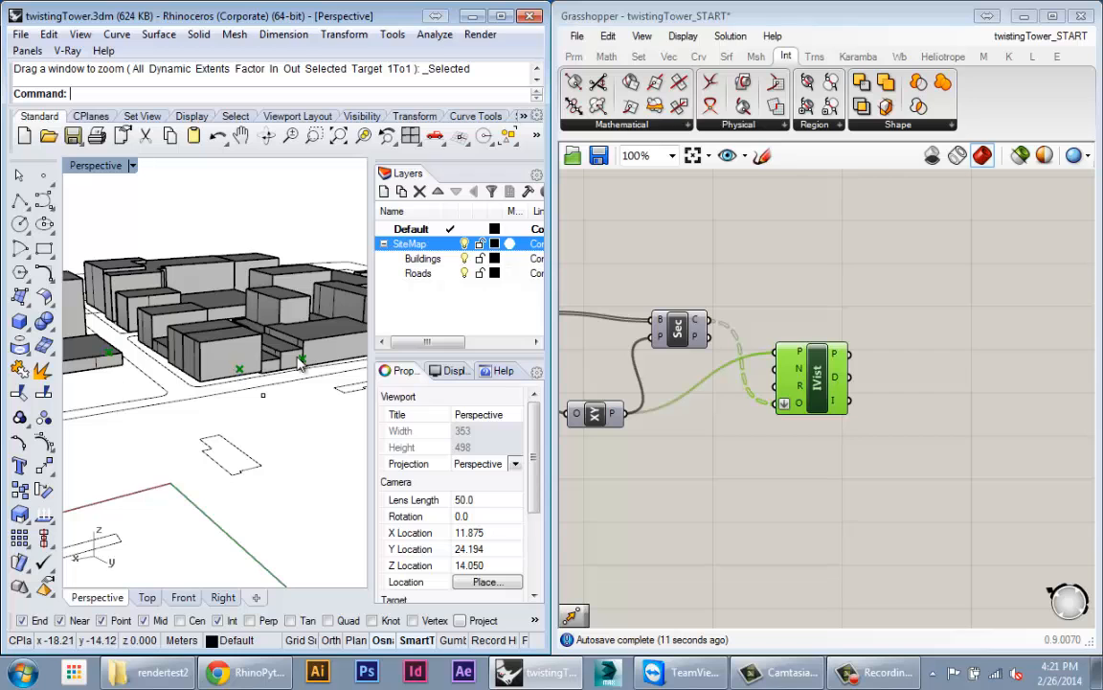
pyautogui.moveTo(300, 362); pyautogui.dragTo(214, 515, button='right')
pyautogui.scroll(-10, 228, 368)
pyautogui.scroll(-8, 214, 462)
pyautogui.keyDown('shift'); pyautogui.moveTo(215, 433); pyautogui.dragTo(227, 465, button='right'); pyautogui.keyUp('shift')
pyautogui.scroll(-4, 224, 416)
pyautogui.scroll(6, 216, 466)
pyautogui.moveTo(227, 465); pyautogui.dragTo(226, 496, button='right')
pyautogui.scroll(4, 228, 382)
pyautogui.scroll(-4, 250, 396)
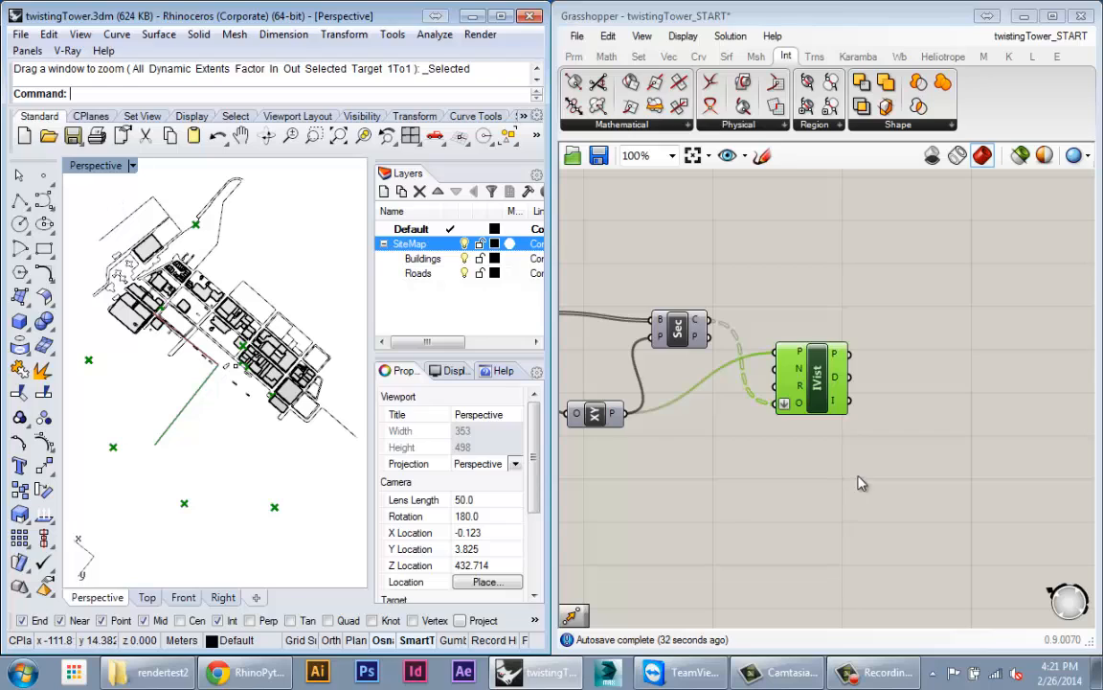
# Step: Create a number slider from '200' and wire it to IsoVist's radius input
pyautogui.moveTo(764, 386); pyautogui.dragTo(822, 392, button='right')
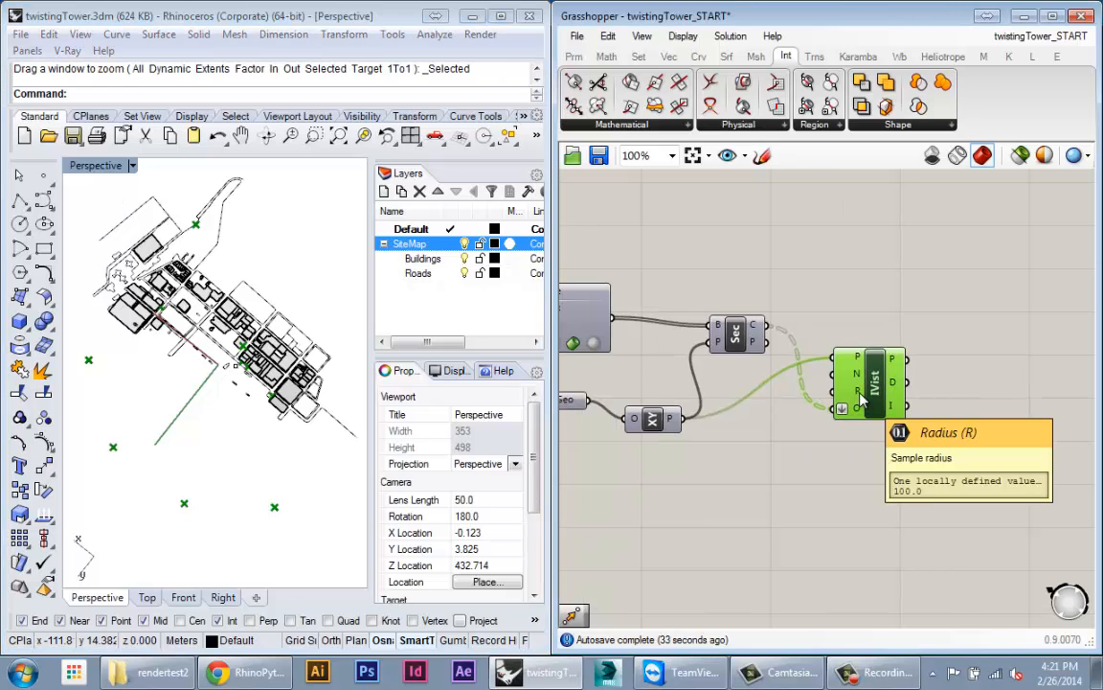
pyautogui.moveTo(858, 410); pyautogui.dragTo(908, 427)
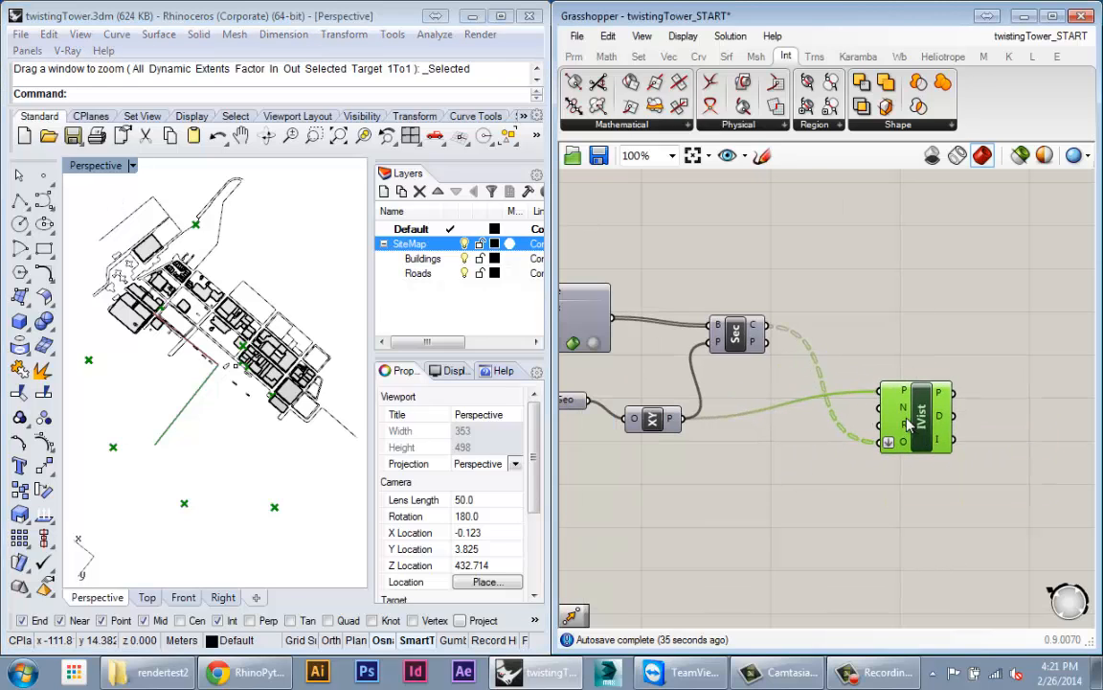
pyautogui.doubleClick(788, 469)
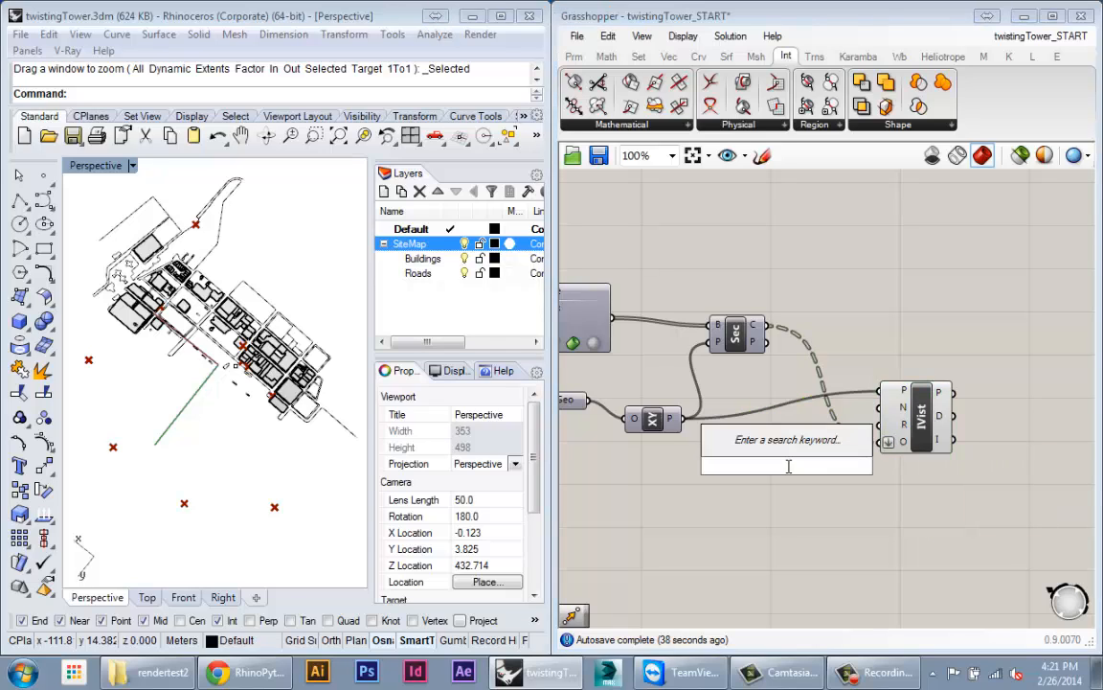
pyautogui.write('200')
pyautogui.press('Return')
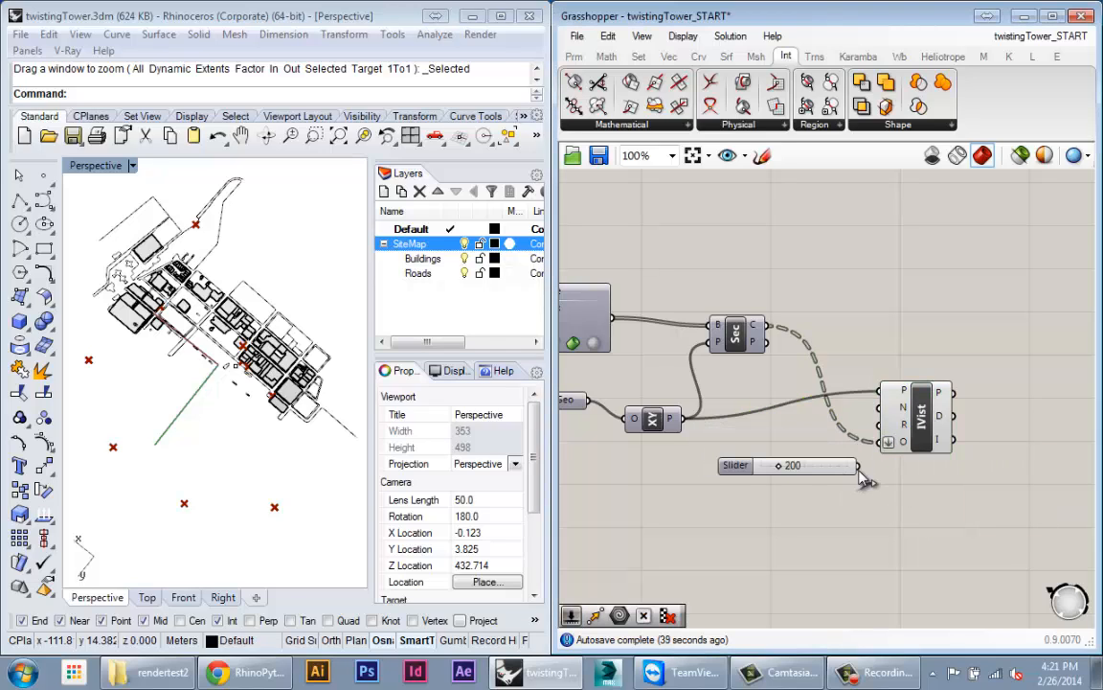
pyautogui.moveTo(858, 467); pyautogui.dragTo(780, 463)
pyautogui.moveTo(779, 465); pyautogui.dragTo(764, 465)
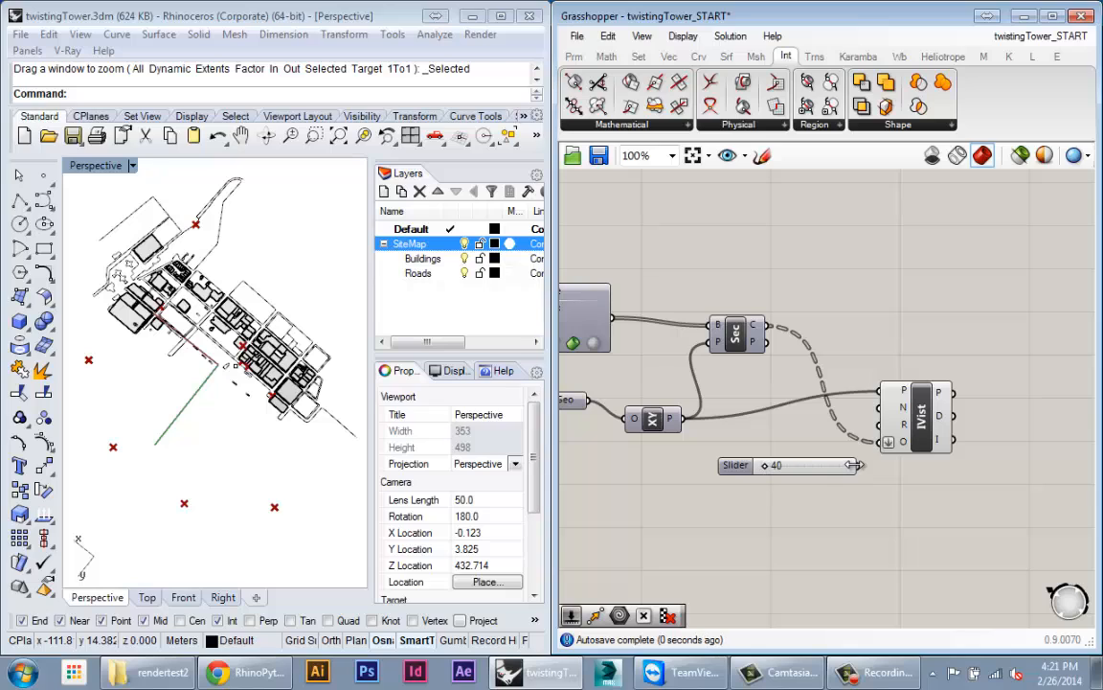
pyautogui.moveTo(860, 466); pyautogui.dragTo(879, 425)
# Step: Set the Radius slider to 100 and paste a duplicate of it
pyautogui.moveTo(774, 465); pyautogui.dragTo(745, 463, button='right')
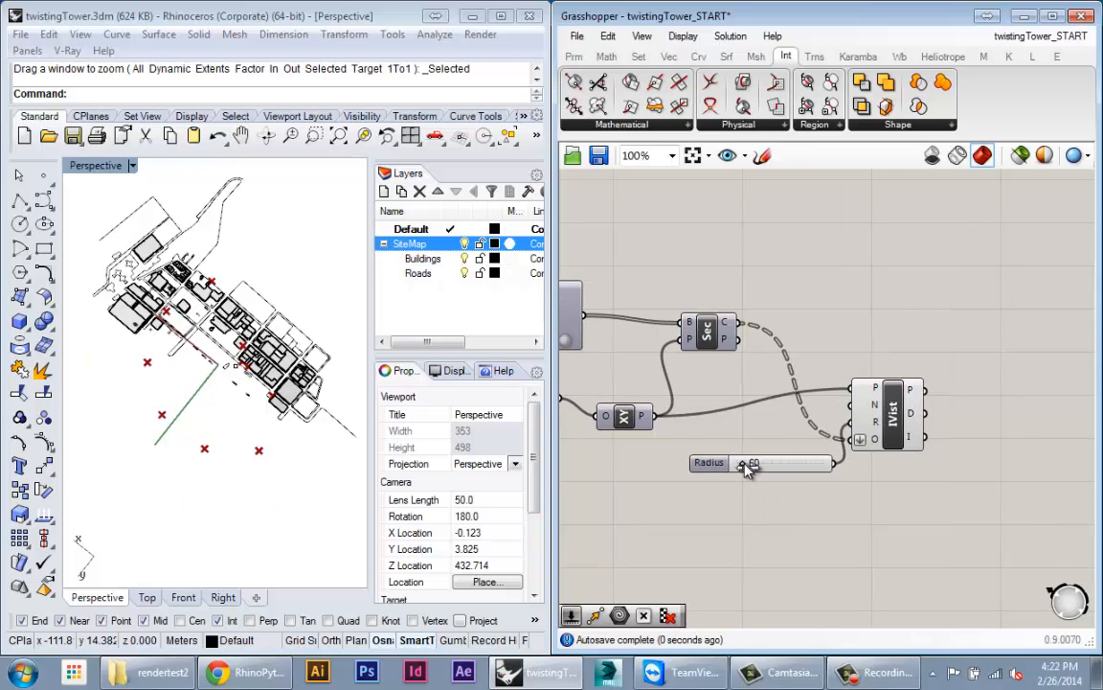
pyautogui.moveTo(744, 463); pyautogui.dragTo(758, 439)
pyautogui.hotkey('ctrl', 'c')
pyautogui.hotkey('ctrl', 'v')
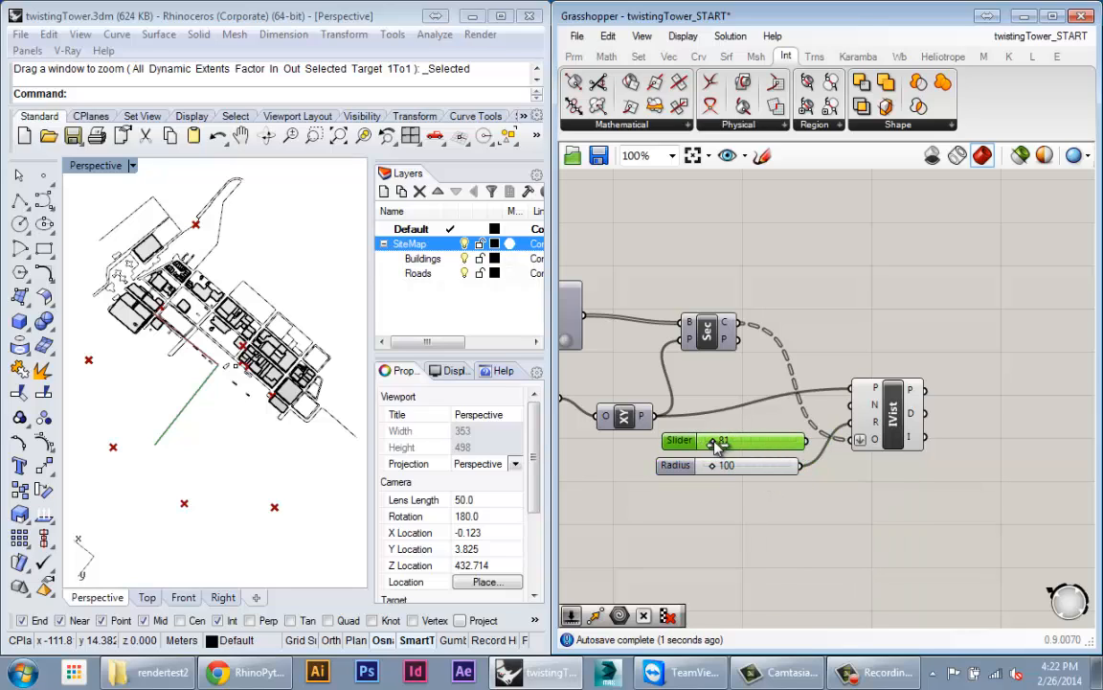
# Step: Replace the duplicate with a Count slider wired to IsoVist's N input, set to 100
pyautogui.press('Delete')
pyautogui.doubleClick(746, 448)
pyautogui.write('100')
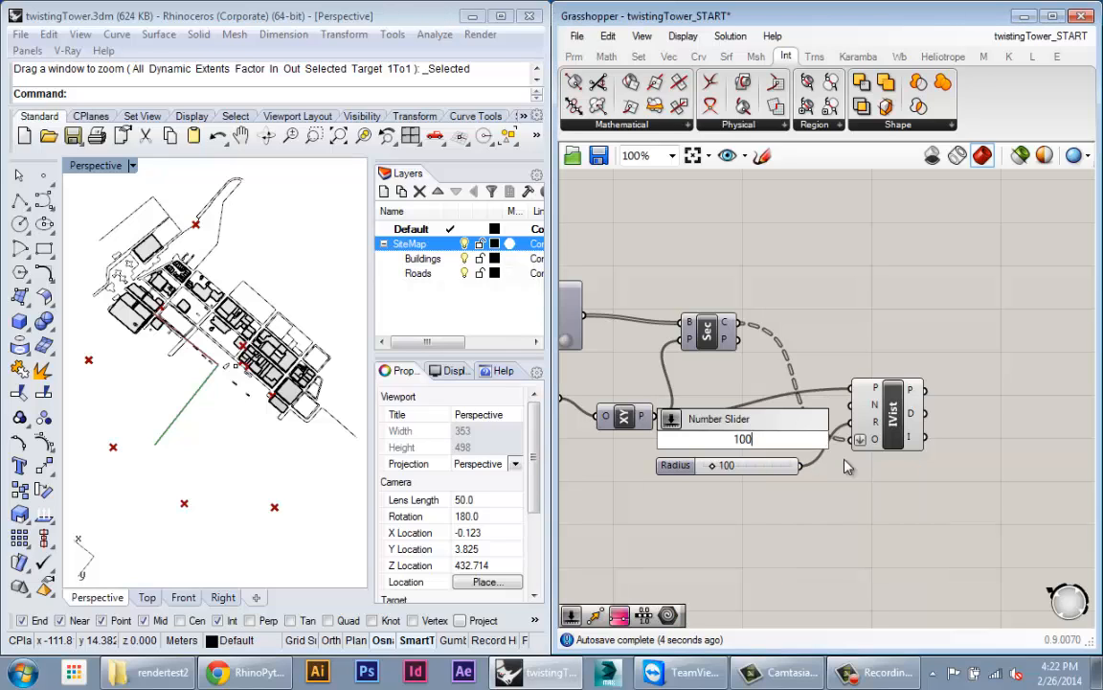
pyautogui.press('Return')
pyautogui.moveTo(784, 449)
pyautogui.mouseDown()
pyautogui.moveTo(781, 434)
pyautogui.moveTo(718, 438)
pyautogui.moveTo(774, 440)
pyautogui.mouseUp()
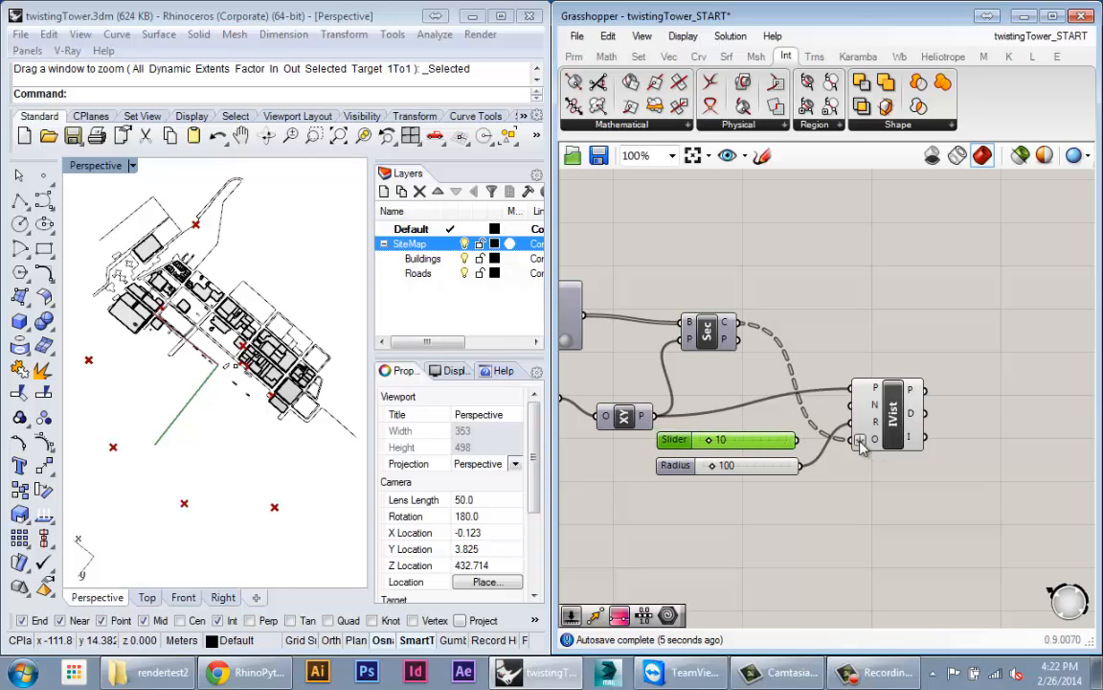
pyautogui.scroll(2, 861, 451)
pyautogui.moveTo(811, 502); pyautogui.dragTo(898, 447)
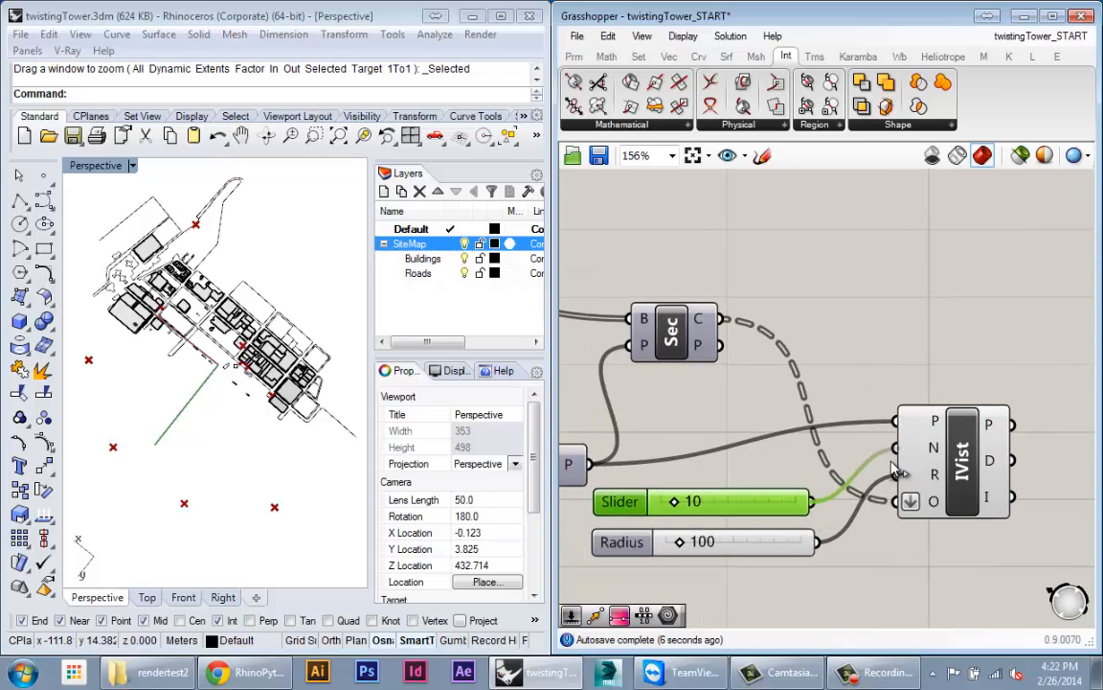
pyautogui.moveTo(677, 525); pyautogui.dragTo(737, 471, button='right')
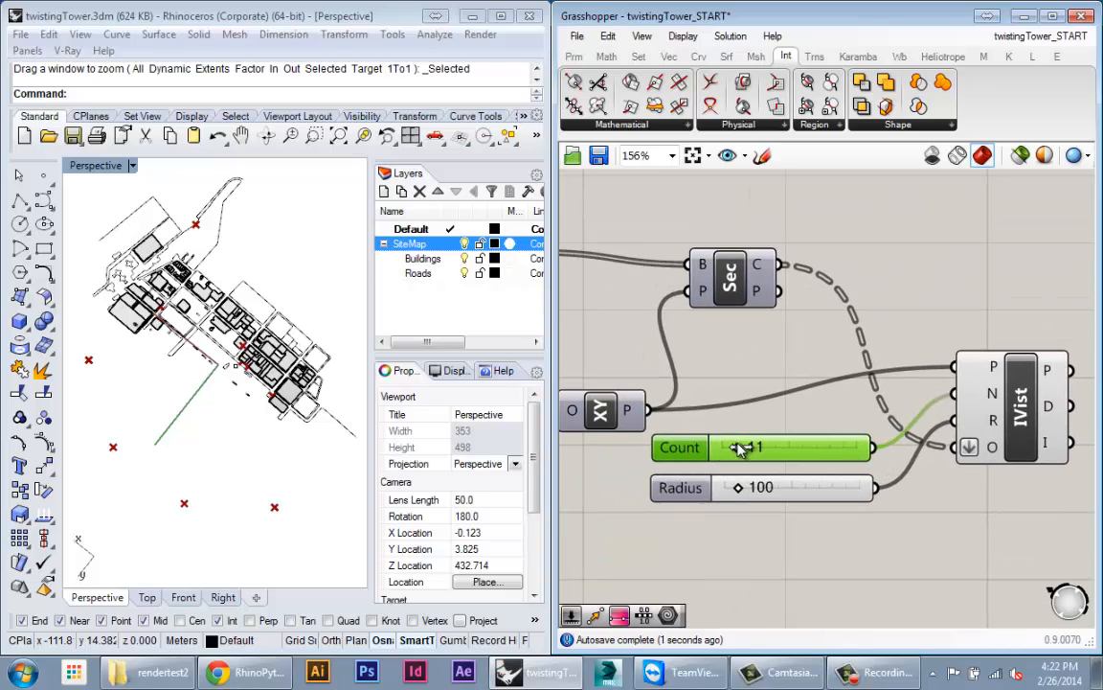
pyautogui.moveTo(739, 448); pyautogui.dragTo(757, 446)
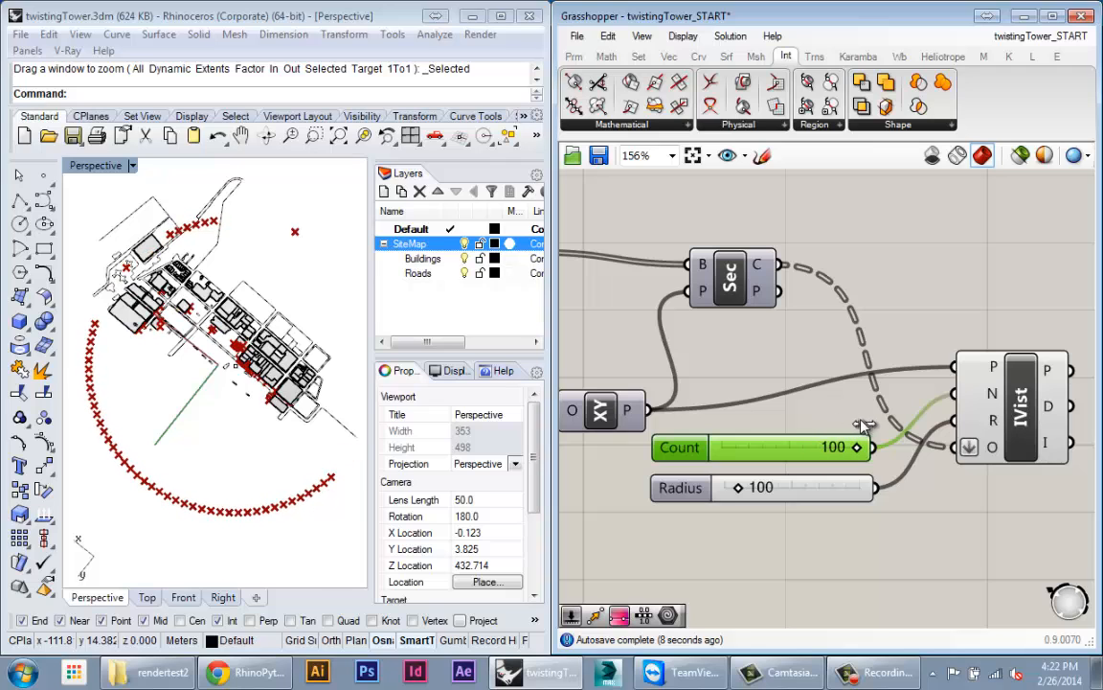
# Step: Orbit Rhino to view the ring of 100 points and inspect IsoVist's P output
pyautogui.moveTo(261, 384); pyautogui.dragTo(294, 307, button='right')
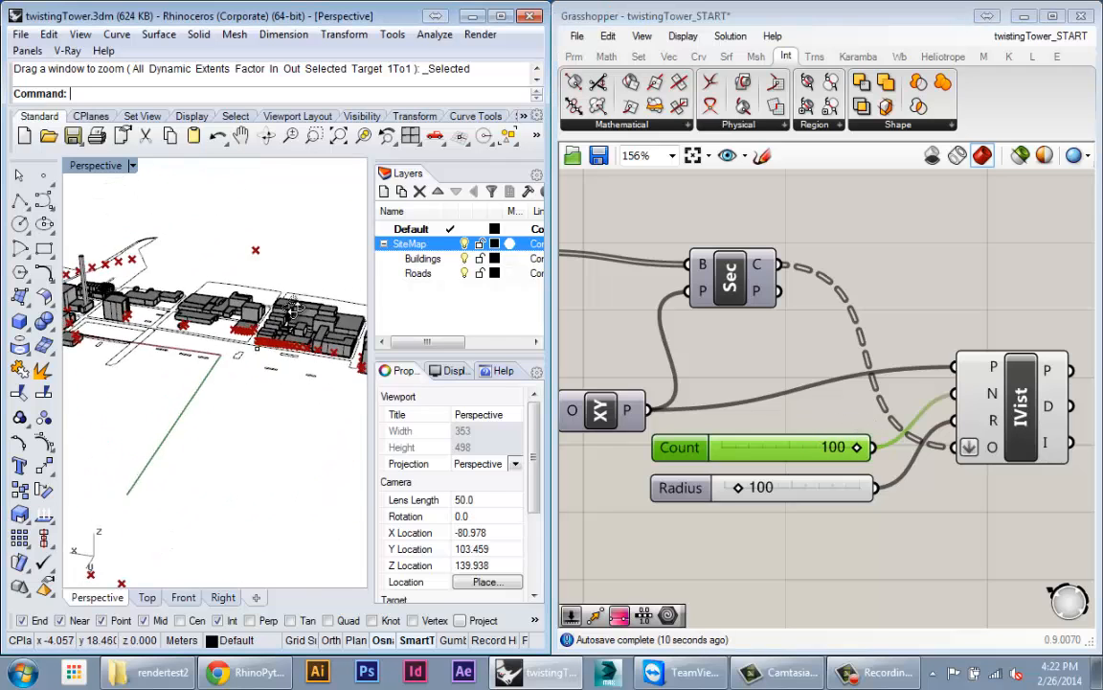
pyautogui.moveTo(268, 356); pyautogui.dragTo(266, 490, button='right')
pyautogui.scroll(-6, 304, 464)
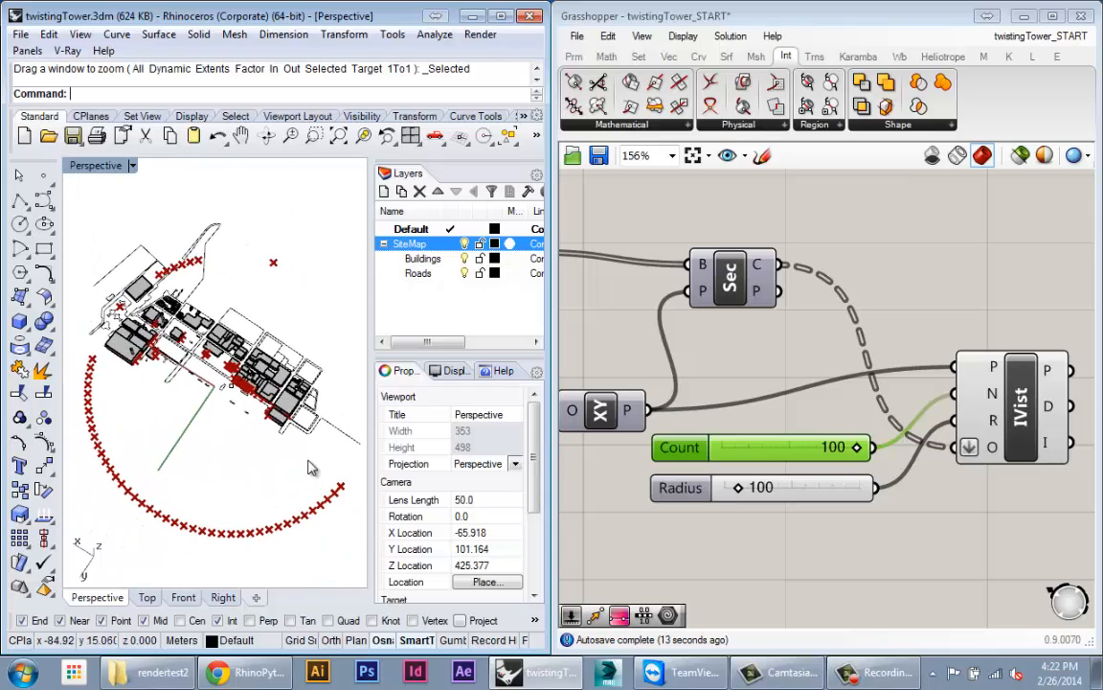
pyautogui.scroll(13, 192, 348)
pyautogui.keyDown('shift'); pyautogui.moveTo(191, 350); pyautogui.dragTo(246, 437, button='right'); pyautogui.keyUp('shift')
pyautogui.scroll(-6, 249, 439)
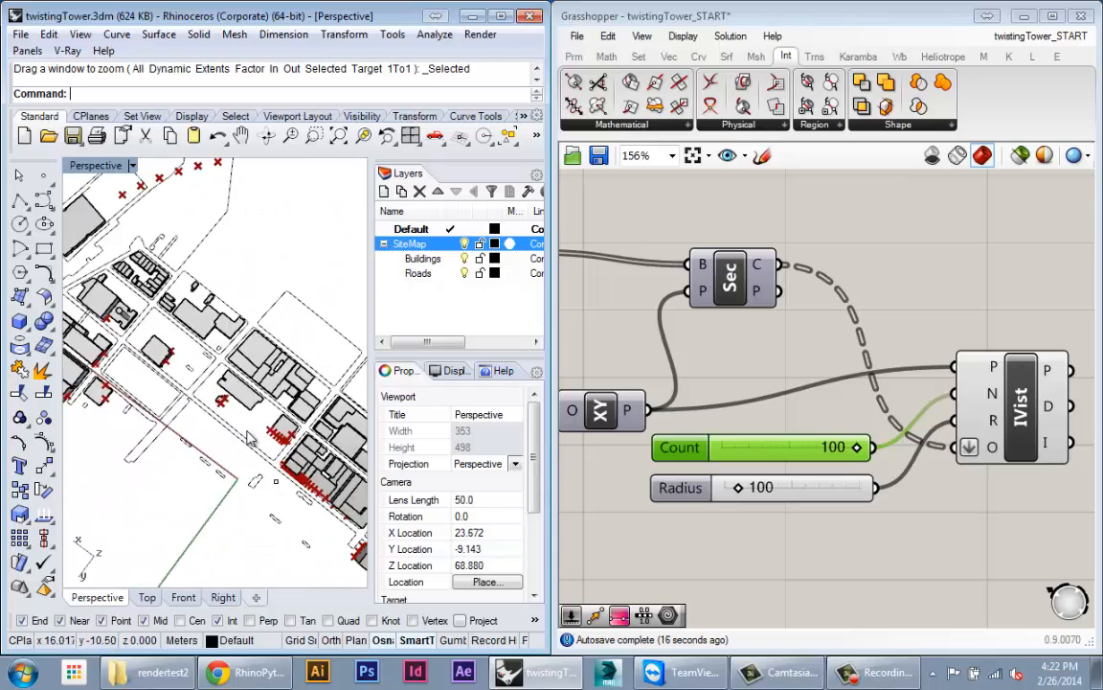
pyautogui.scroll(6, 272, 369)
pyautogui.moveTo(272, 360); pyautogui.dragTo(179, 376, button='right')
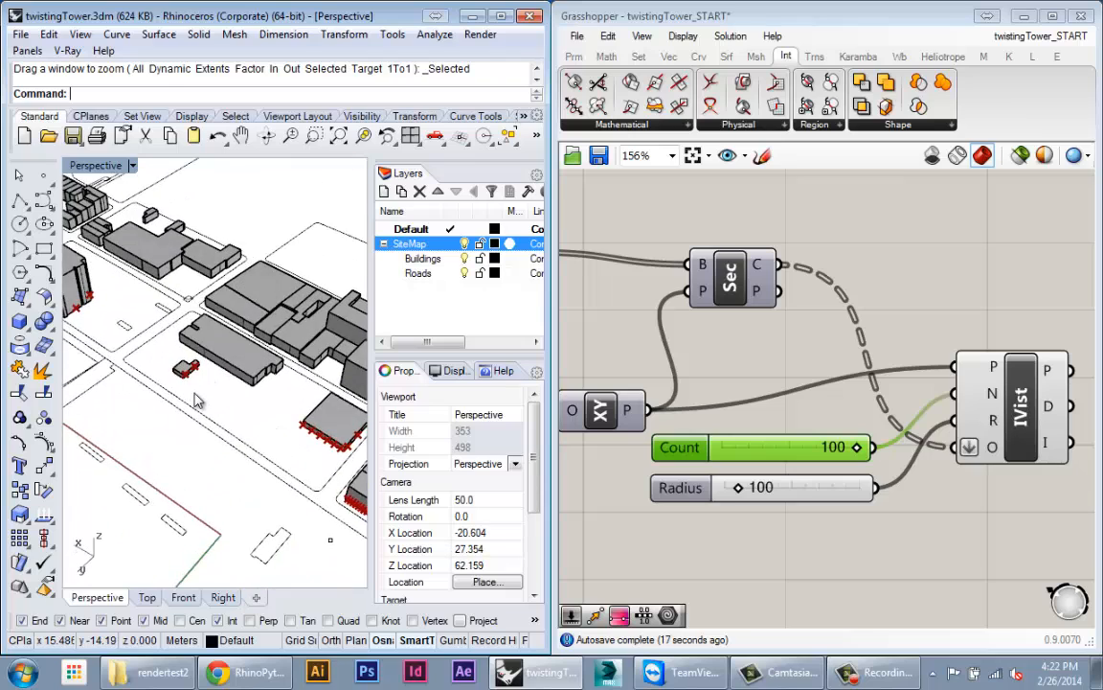
pyautogui.scroll(-8, 196, 400)
pyautogui.moveTo(984, 534); pyautogui.dragTo(871, 517, button='right')
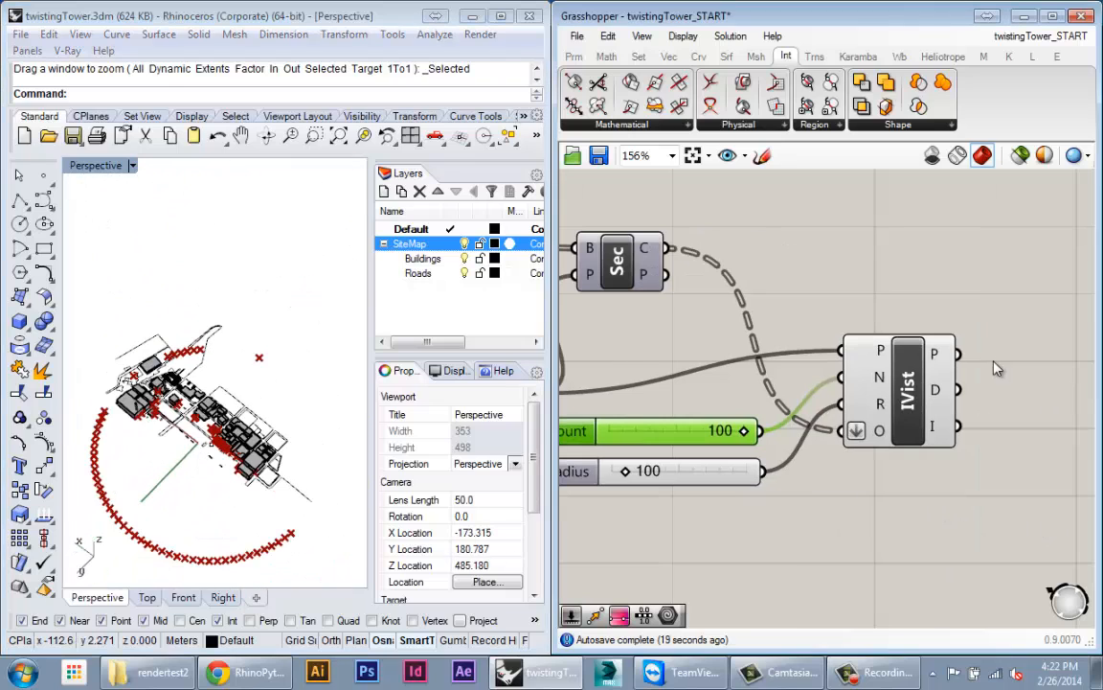
pyautogui.moveTo(937, 356)
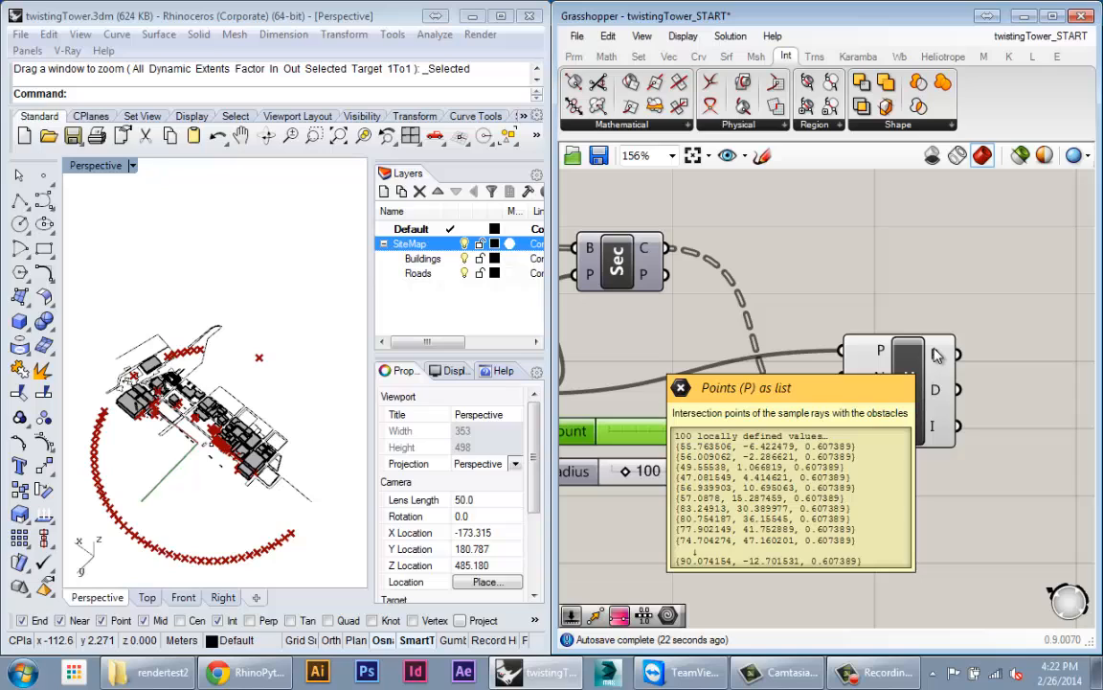
# Step: Add a PolyLine component through IsoVist's intersection points
pyautogui.doubleClick(936, 362)
pyautogui.write('polyli')
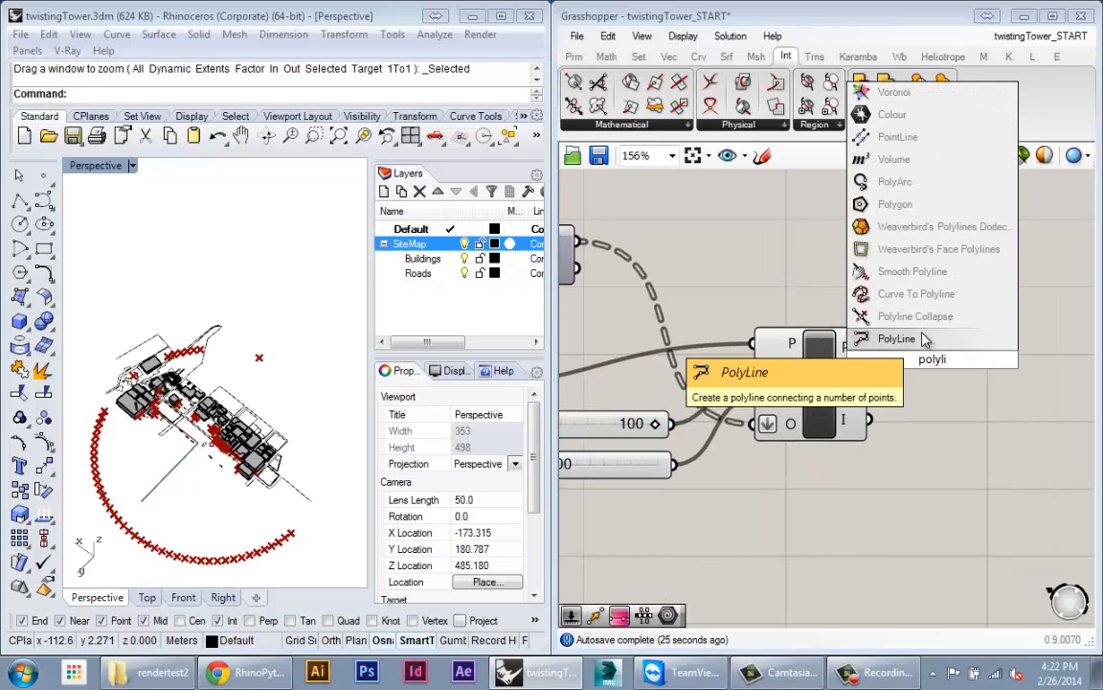
pyautogui.click(925, 339)
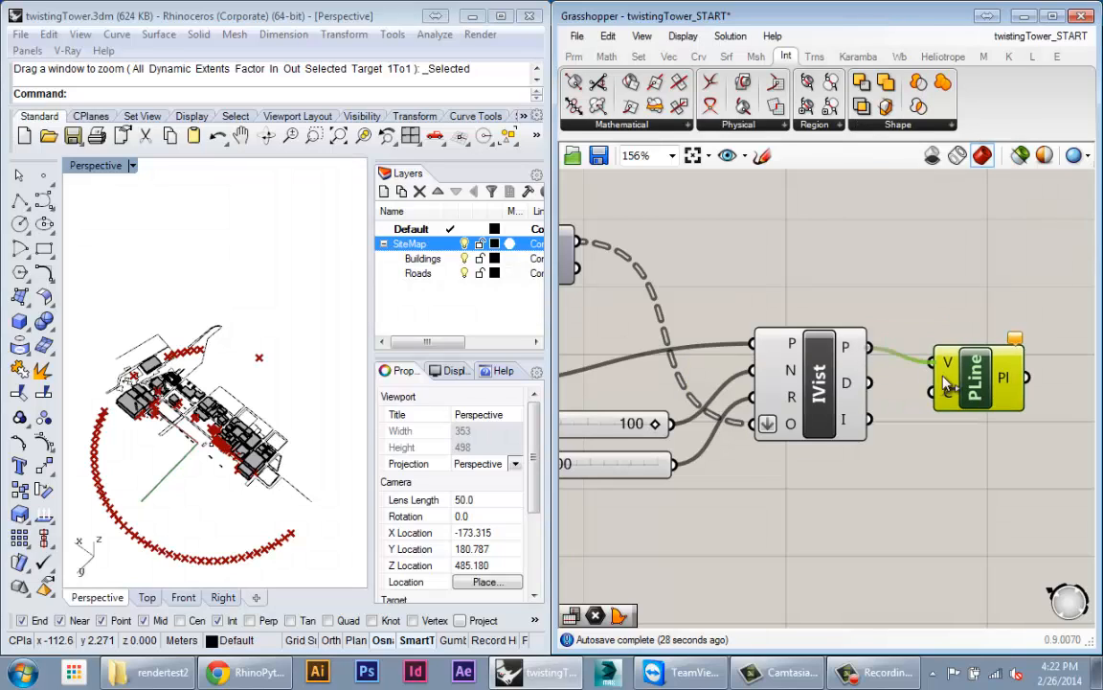
pyautogui.moveTo(197, 451); pyautogui.dragTo(203, 464, button='right')
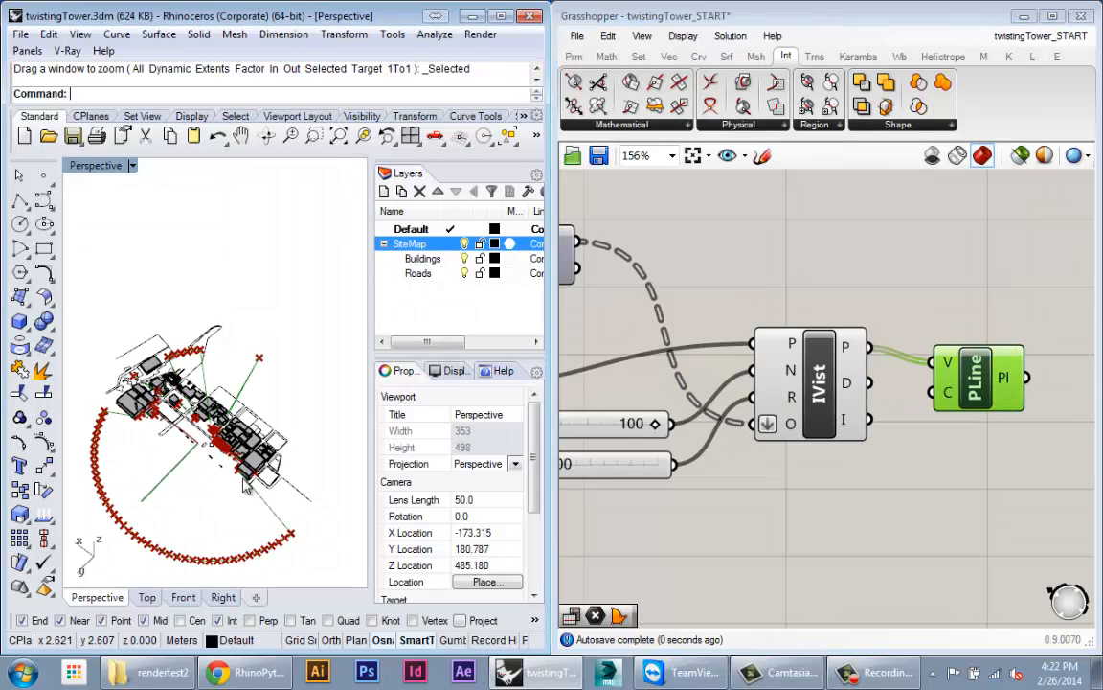
# Step: Set the polyline's closed input to True and check the outline in the viewport
pyautogui.rightClick(949, 392)
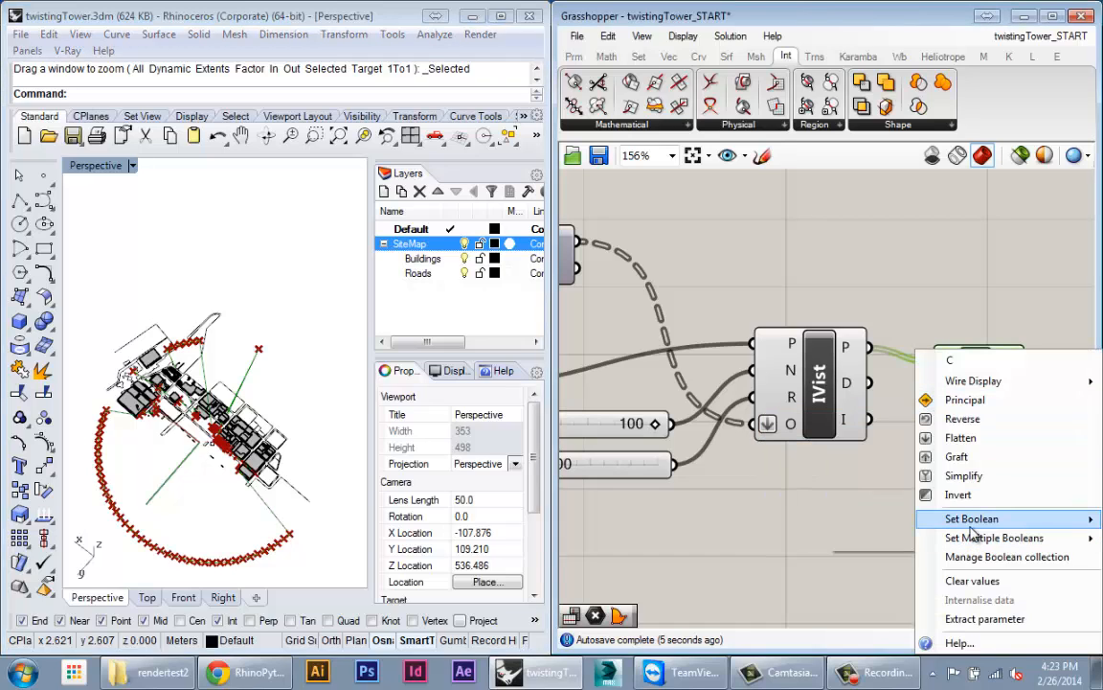
pyautogui.click(868, 540)
pyautogui.moveTo(886, 505); pyautogui.dragTo(821, 496, button='right')
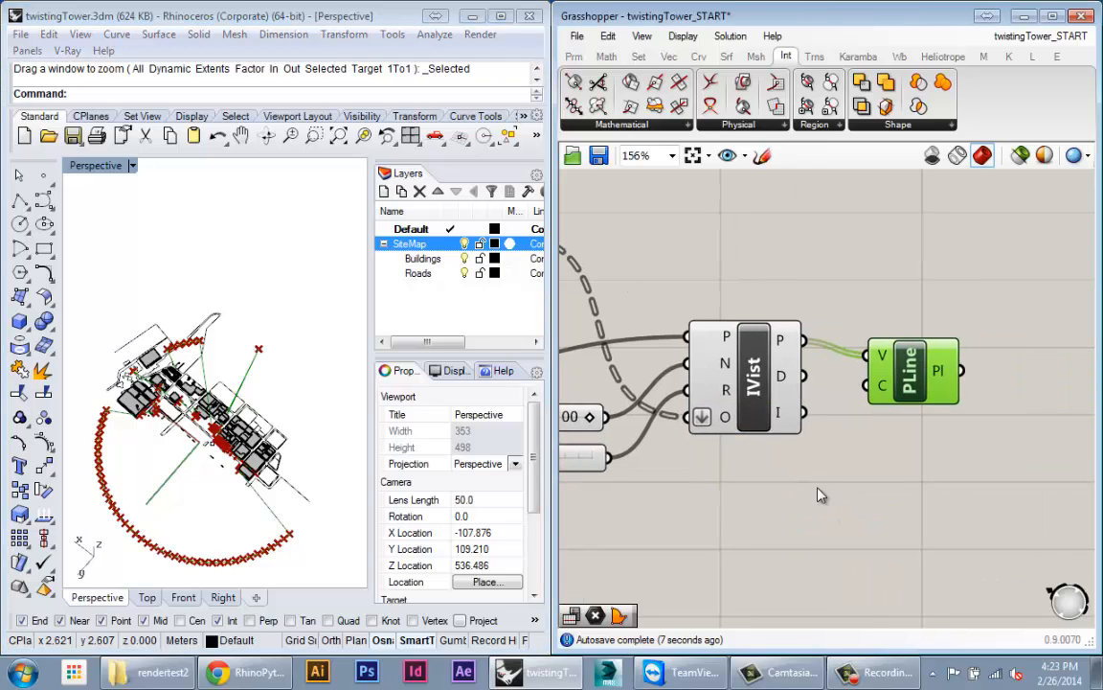
pyautogui.rightClick(751, 393)
pyautogui.click(780, 419)
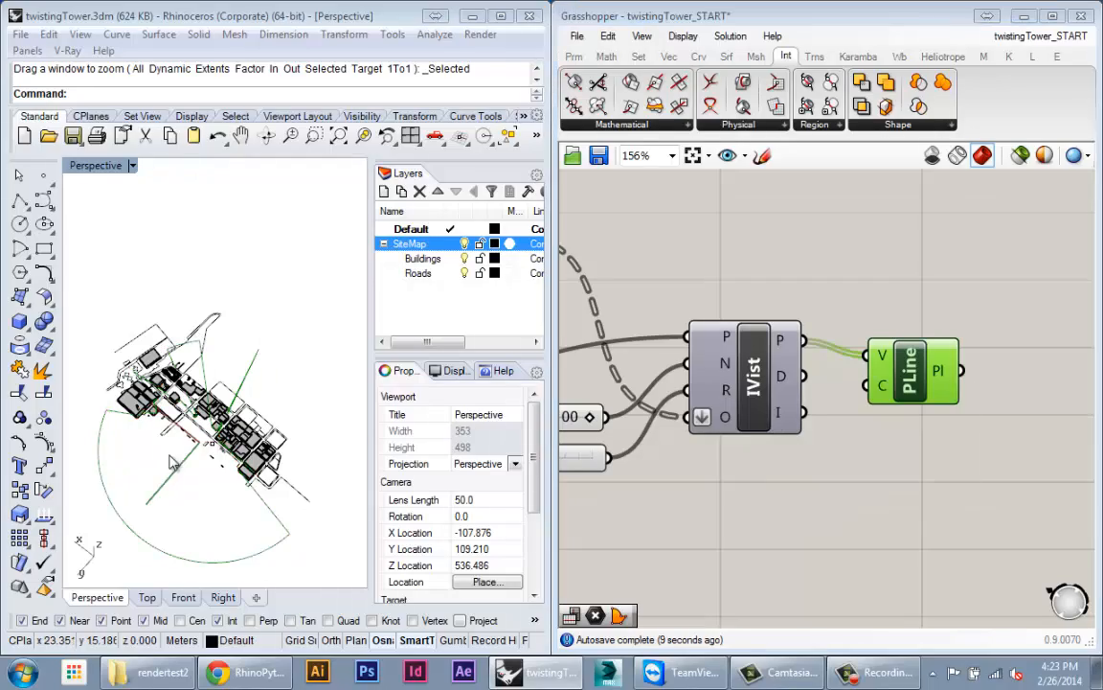
pyautogui.scroll(8, 196, 453)
pyautogui.moveTo(198, 453); pyautogui.dragTo(231, 560, button='right')
pyautogui.scroll(6, 272, 459)
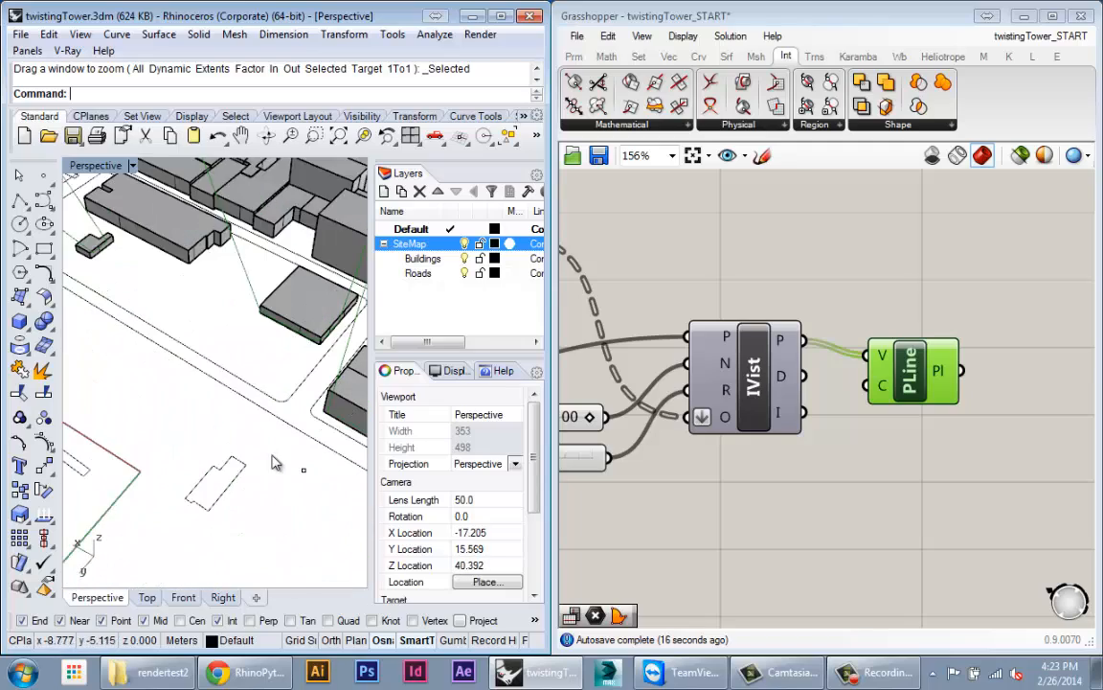
pyautogui.scroll(-8, 272, 460)
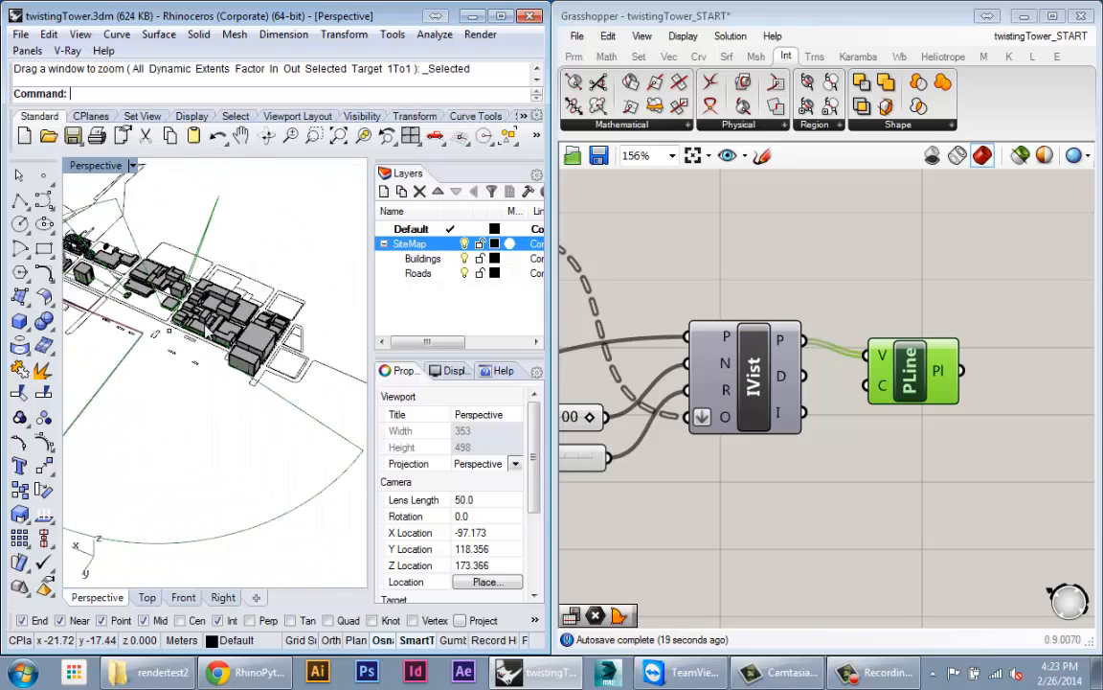
pyautogui.scroll(-6, 208, 332)
pyautogui.moveTo(208, 333); pyautogui.dragTo(196, 359, button='right')
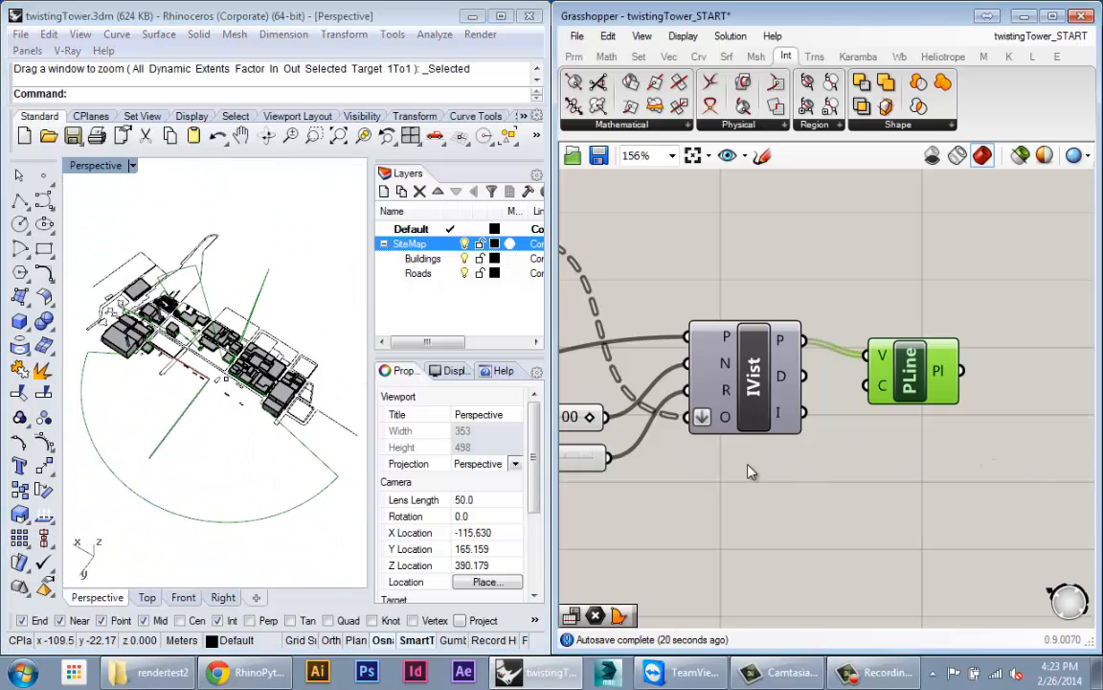
pyautogui.moveTo(1078, 452); pyautogui.dragTo(794, 460, button='right')
# Step: Add a Boundary Surfaces component fed by the closed polyline
pyautogui.doubleClick(727, 443)
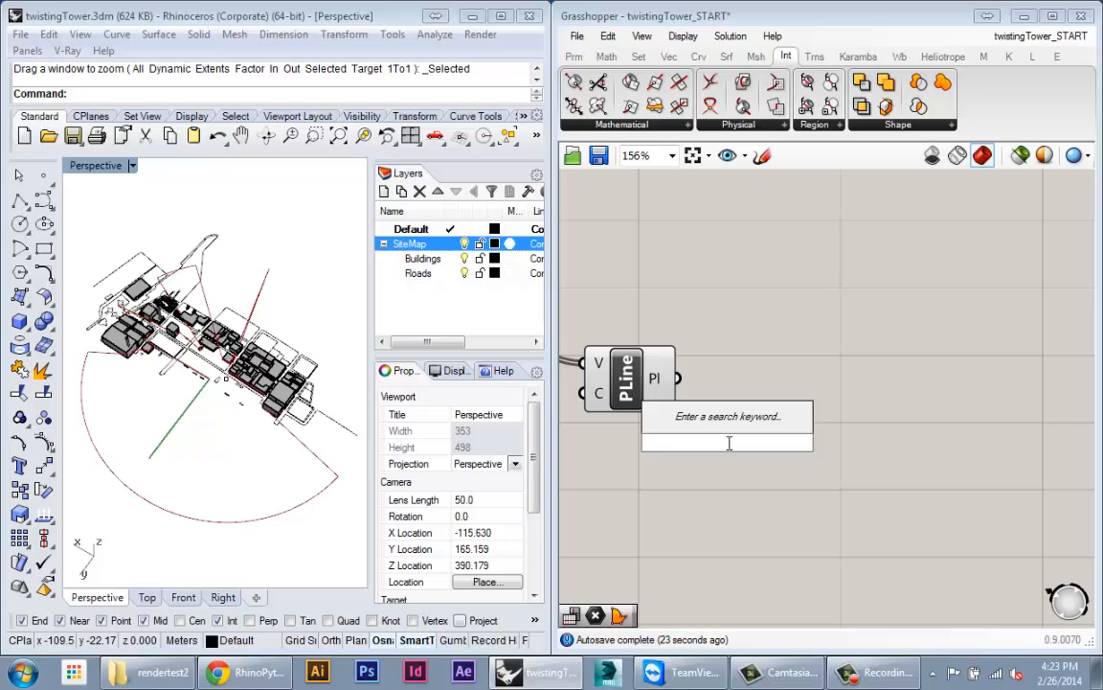
pyautogui.write('bound')
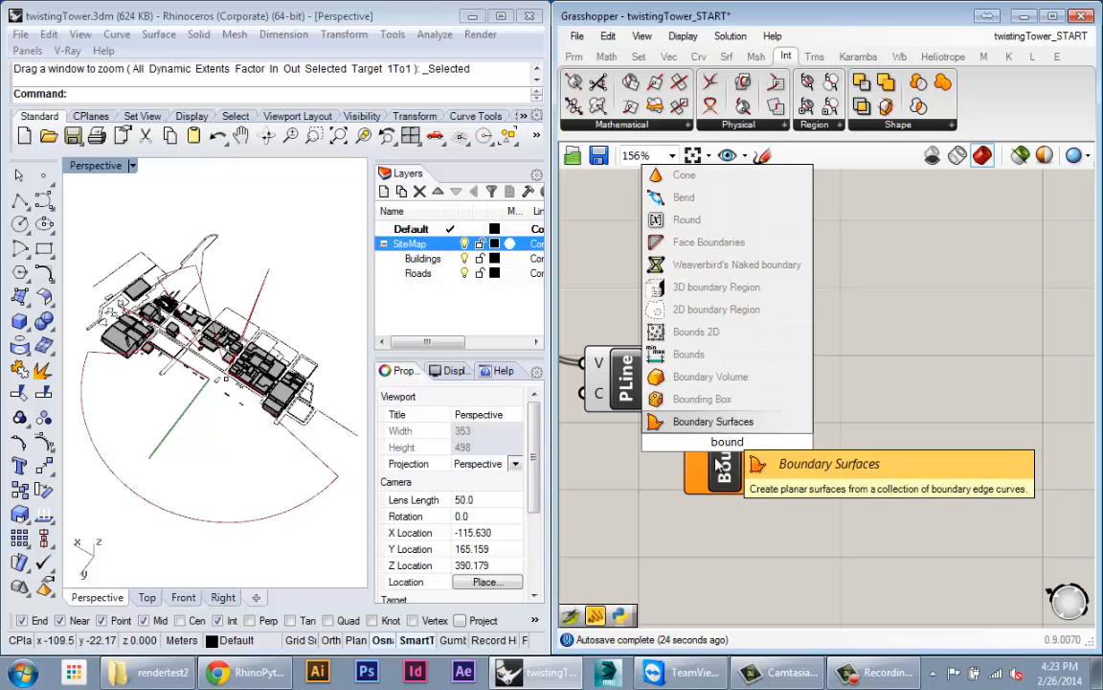
pyautogui.press('Return')
pyautogui.moveTo(710, 419); pyautogui.dragTo(777, 432)
# Step: Orbit the Rhino view to inspect the green shaded visible-area surface from low angles
pyautogui.click(215, 441)
pyautogui.scroll(10, 164, 271)
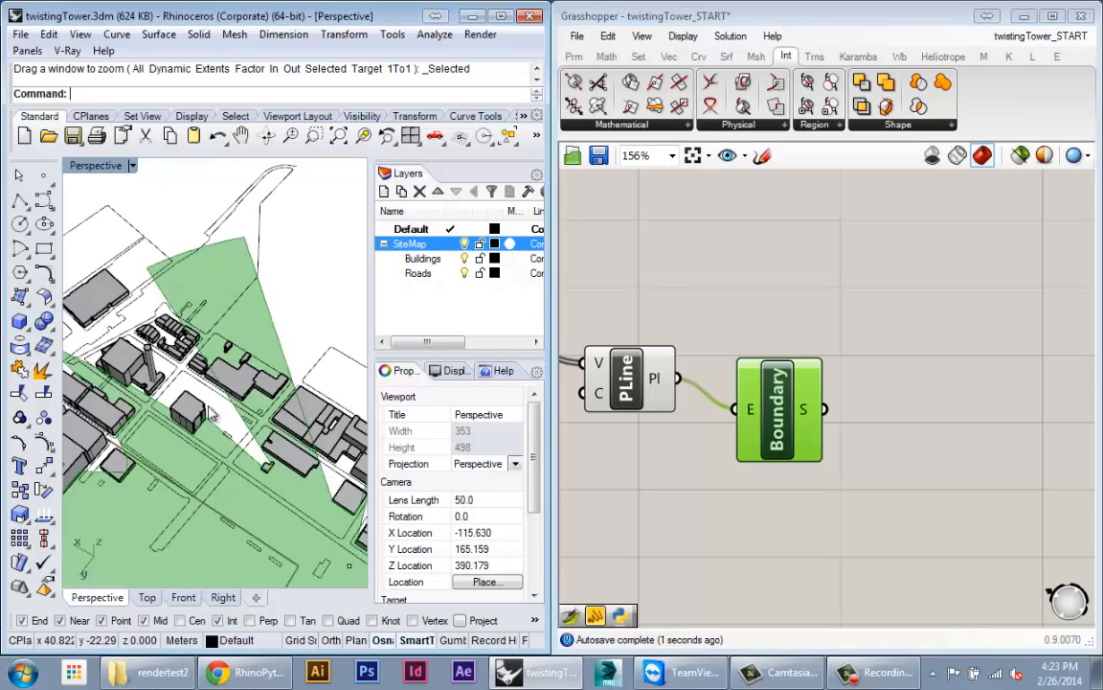
pyautogui.moveTo(293, 223); pyautogui.dragTo(257, 152, button='right')
pyautogui.moveTo(270, 418); pyautogui.dragTo(295, 326, button='right')
pyautogui.scroll(-12, 247, 352)
pyautogui.scroll(4, 275, 437)
pyautogui.scroll(-7, 275, 438)
pyautogui.scroll(8, 235, 421)
pyautogui.scroll(9, 295, 326)
pyautogui.scroll(-7, 279, 386)
pyautogui.moveTo(278, 387)
pyautogui.mouseDown(button='right')
pyautogui.moveTo(178, 445)
pyautogui.moveTo(256, 322)
pyautogui.moveTo(205, 298)
pyautogui.moveTo(294, 358)
pyautogui.moveTo(275, 395)
pyautogui.mouseUp(button='right')
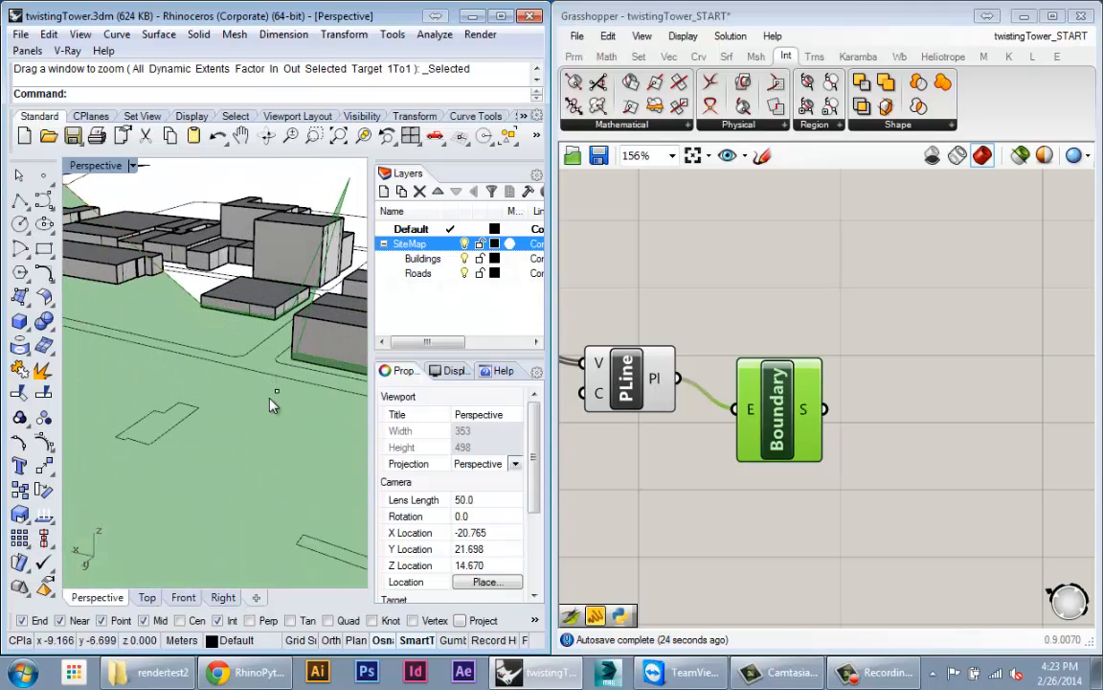
# Step: Move the viewpoint point to a new position with Ortho constraint
pyautogui.click(277, 393)
pyautogui.rightClick(279, 393)
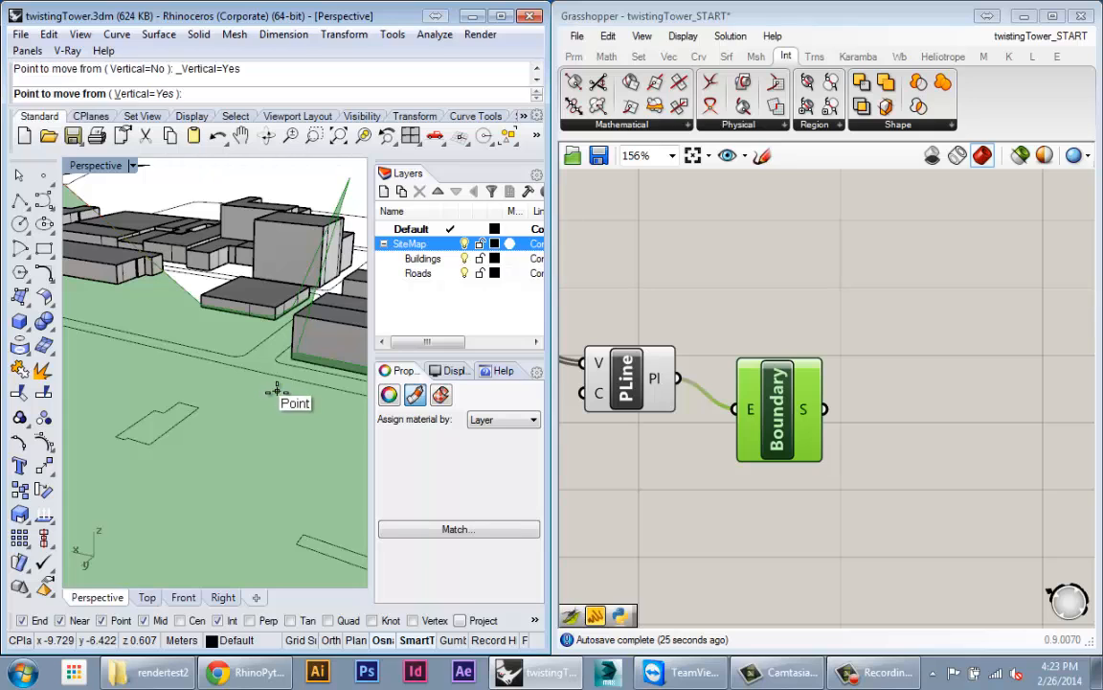
pyautogui.press('shift')
pyautogui.click(278, 388)
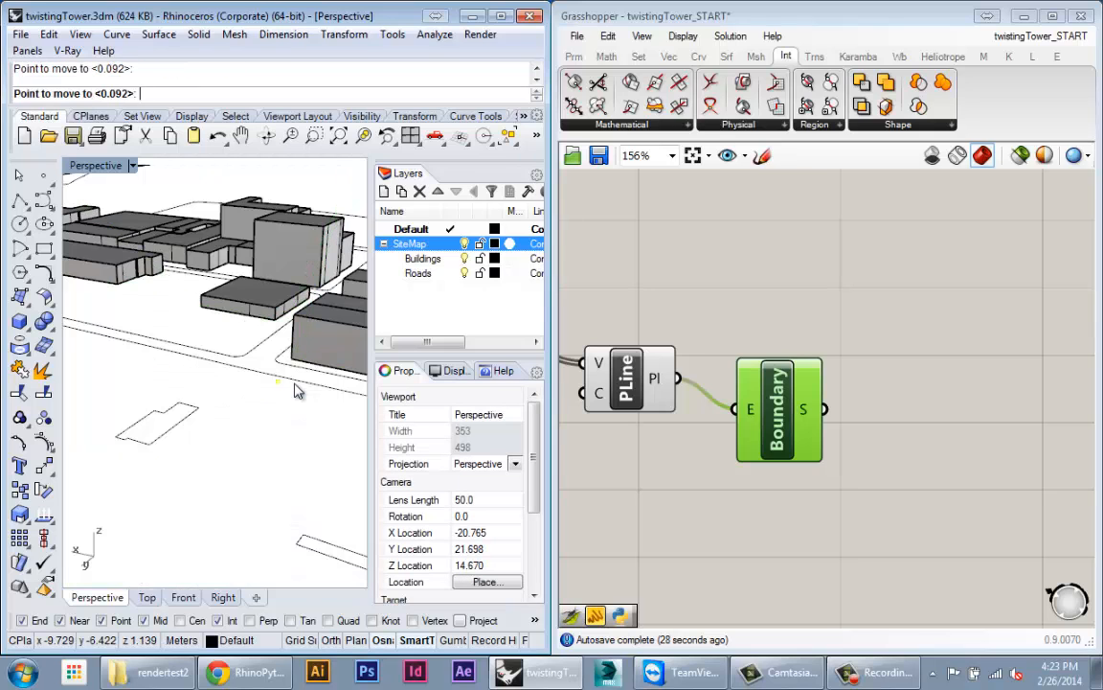
pyautogui.moveTo(259, 334); pyautogui.dragTo(86, 178, button='right')
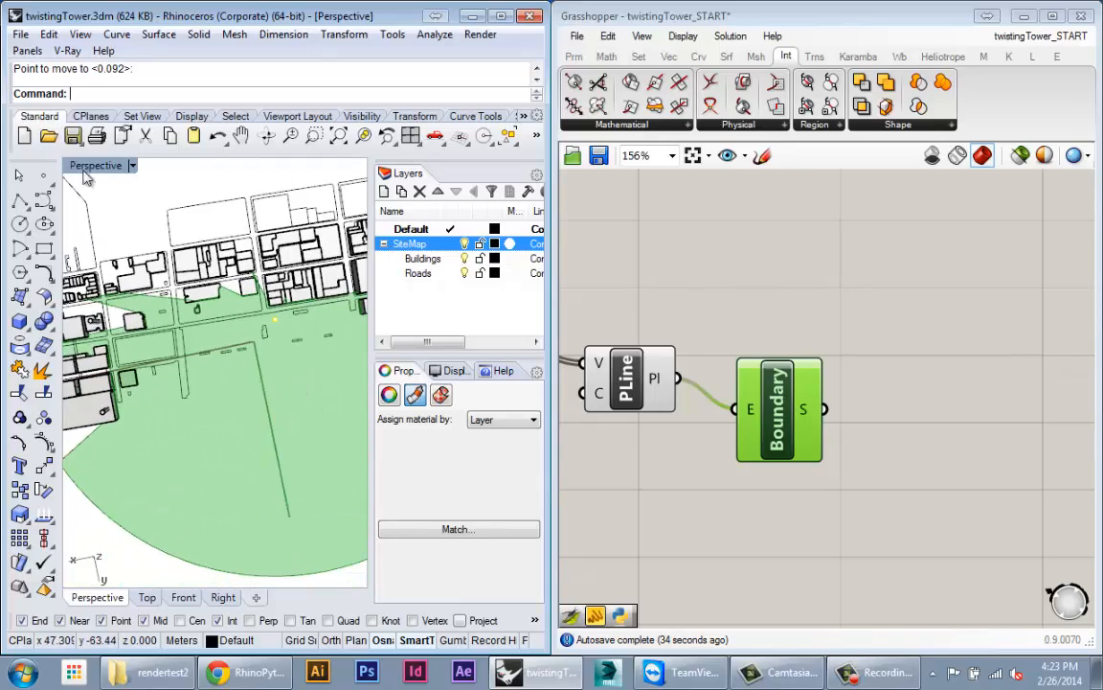
pyautogui.scroll(-5, 1005, 460)
pyautogui.scroll(4, 795, 454)
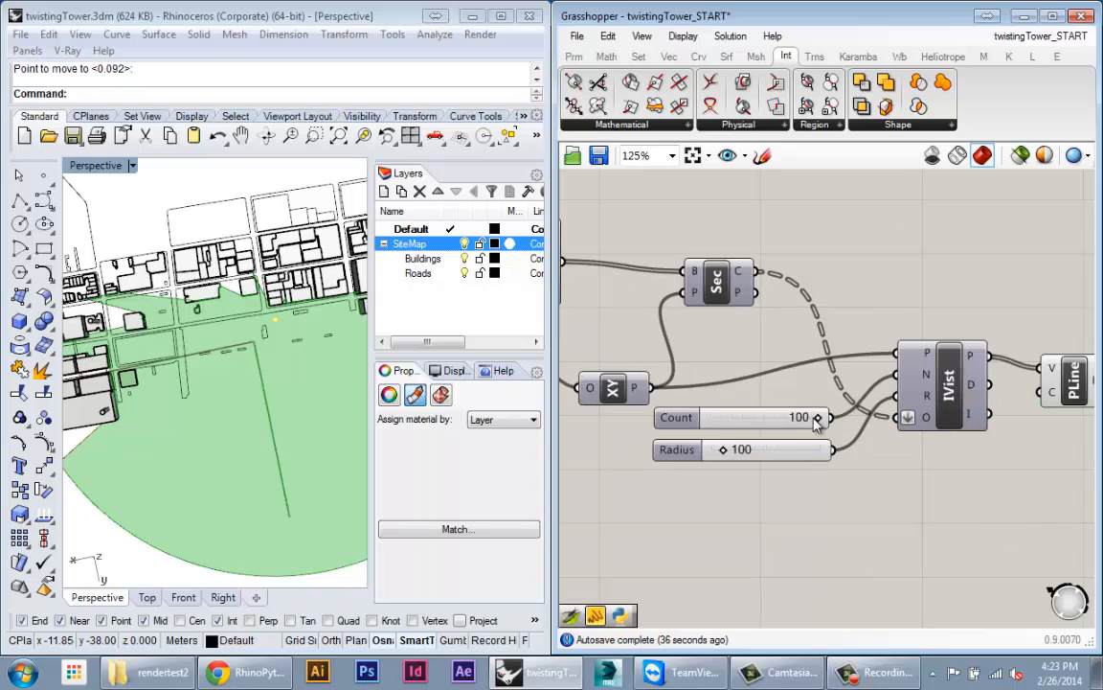
# Step: Set the IsoVist Count slider to 193 through its Values editor
pyautogui.rightClick(760, 416)
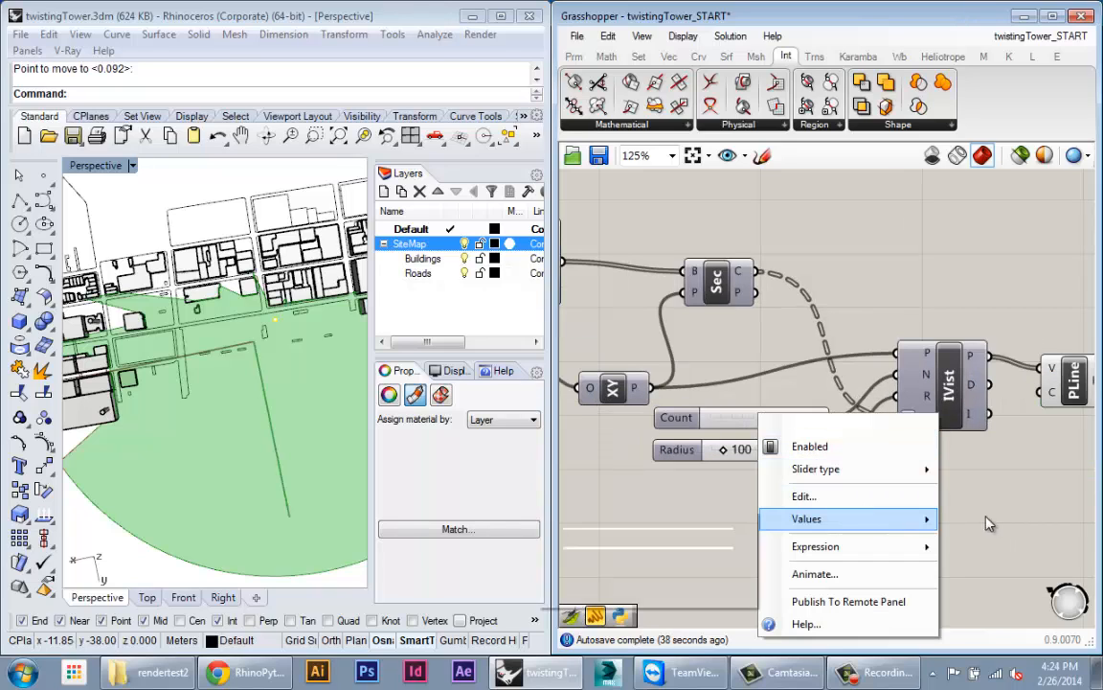
pyautogui.moveTo(842, 519)
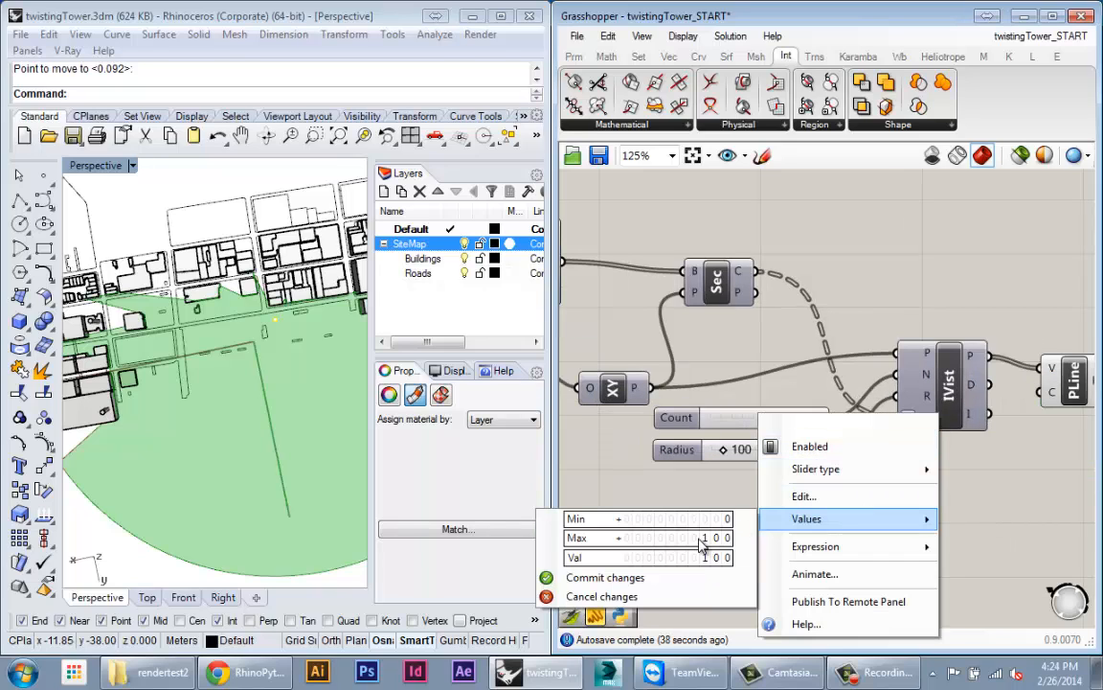
pyautogui.click(712, 481)
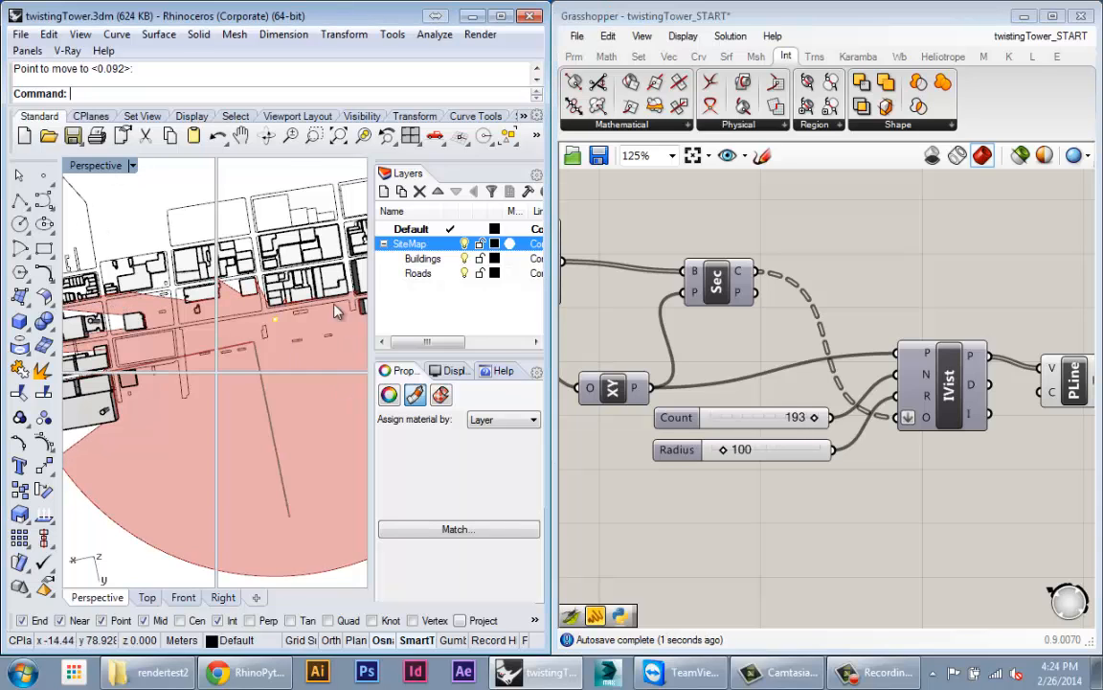
# Step: Maximize the Top viewport and drag the viewpoint along the street to watch the isovist update
pyautogui.doubleClick(196, 167)
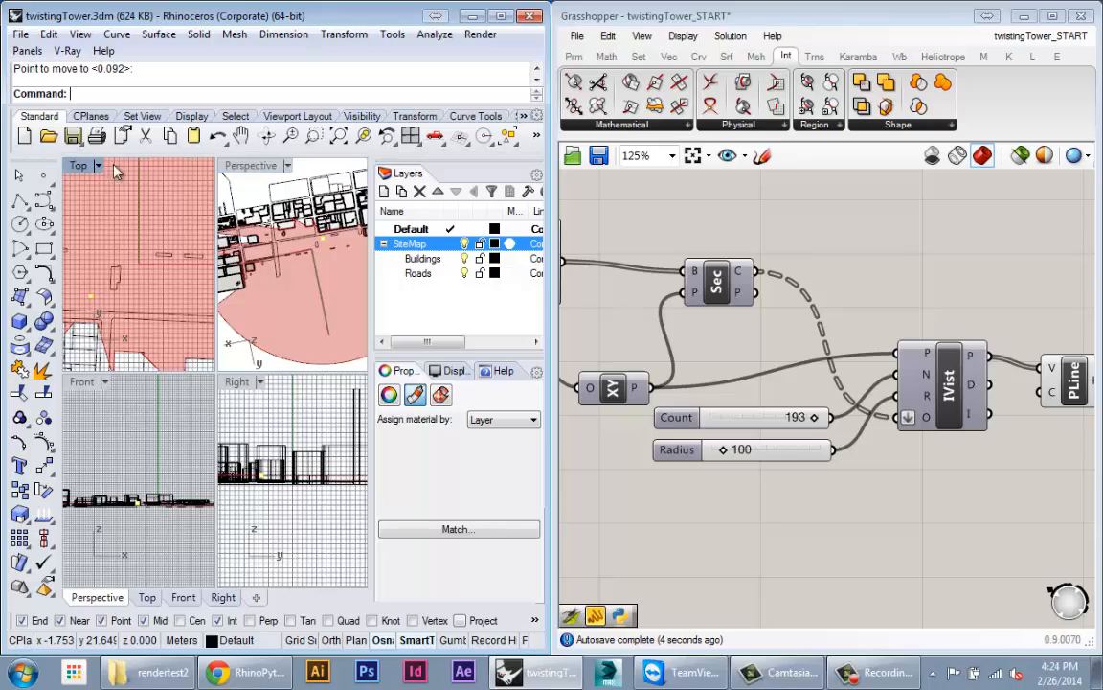
pyautogui.click(501, 19)
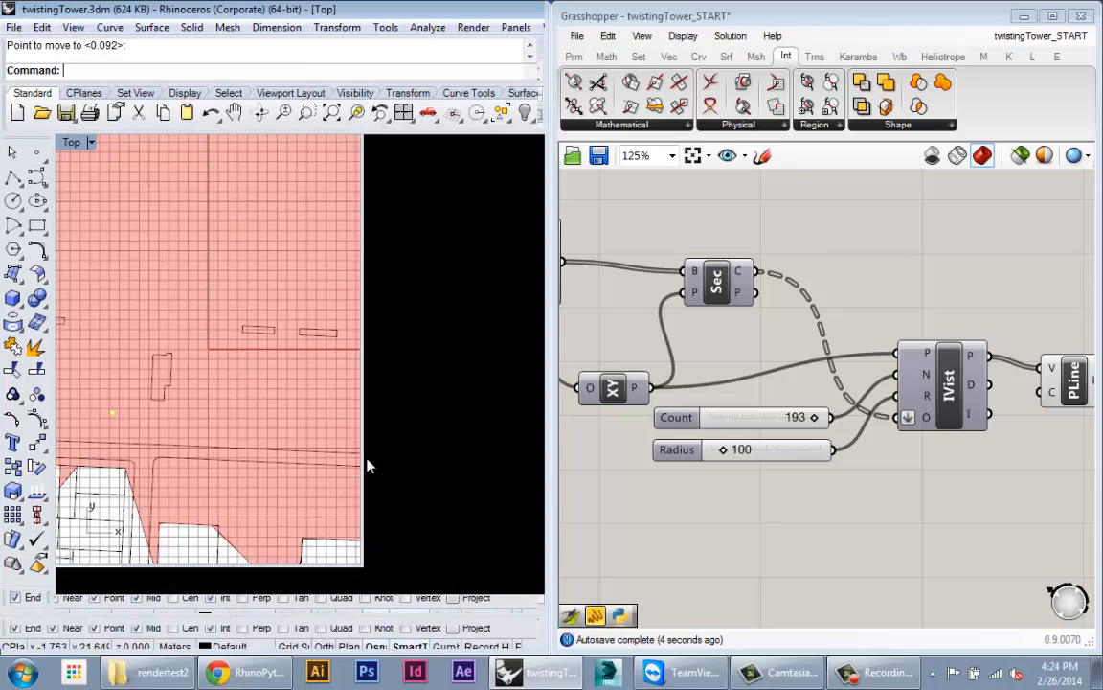
pyautogui.moveTo(367, 460); pyautogui.dragTo(363, 339, button='right')
pyautogui.scroll(-5, 363, 345)
pyautogui.scroll(4, 254, 315)
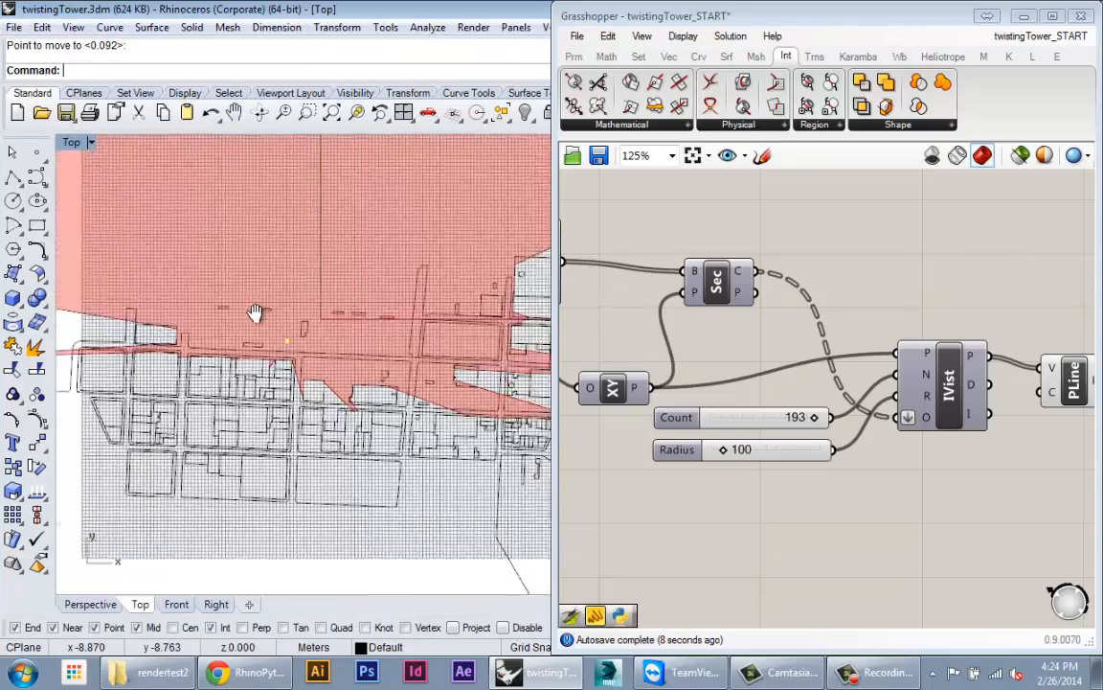
pyautogui.moveTo(250, 300); pyautogui.dragTo(261, 454)
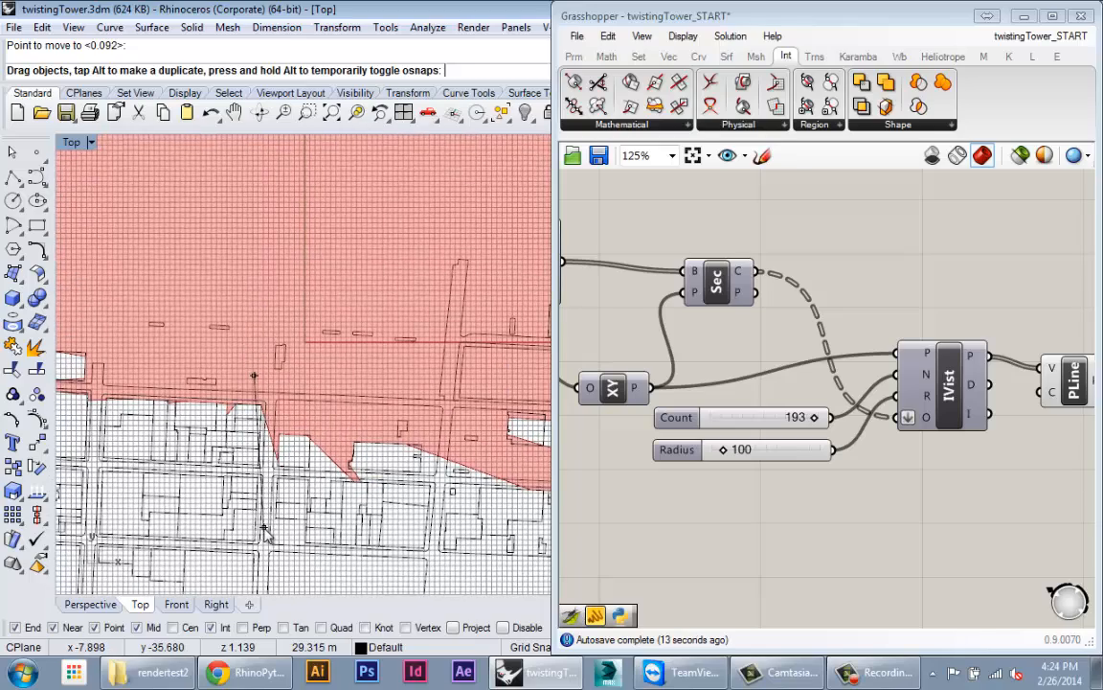
# Step: Pan around the site plan and move the viewpoint down and to the right
pyautogui.moveTo(287, 538); pyautogui.dragTo(289, 540)
pyautogui.moveTo(305, 536); pyautogui.dragTo(280, 454, button='right')
pyautogui.scroll(-4, 324, 288)
pyautogui.scroll(2, 239, 474)
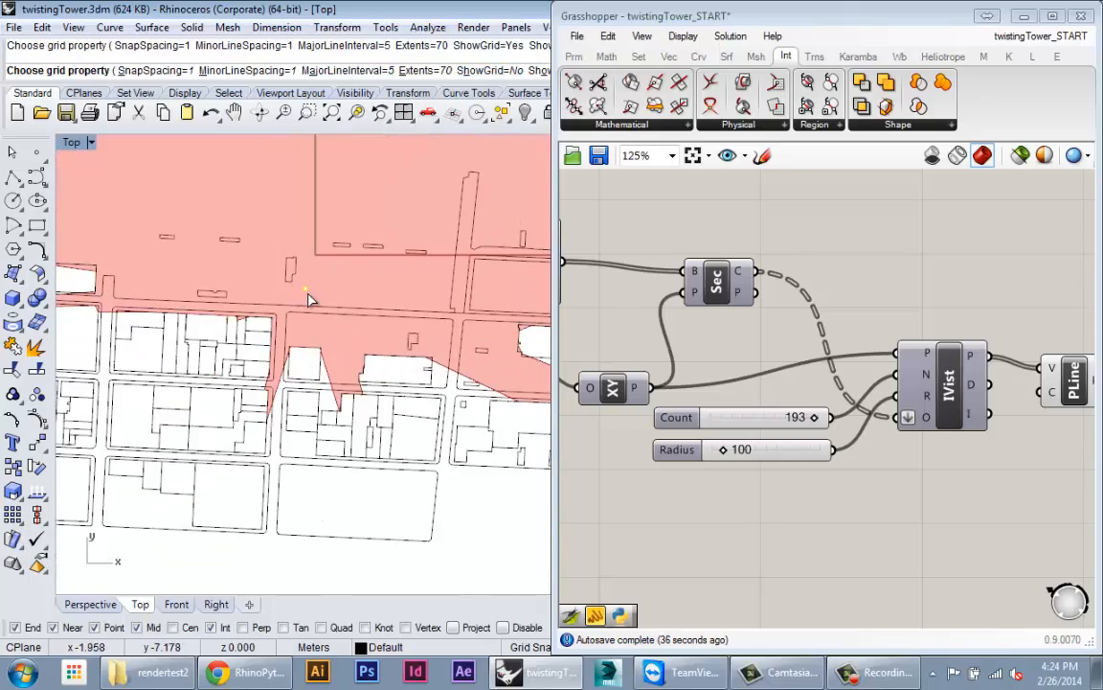
pyautogui.scroll(4, 308, 292)
pyautogui.moveTo(305, 288); pyautogui.dragTo(351, 409)
pyautogui.moveTo(350, 408); pyautogui.dragTo(351, 326, button='right')
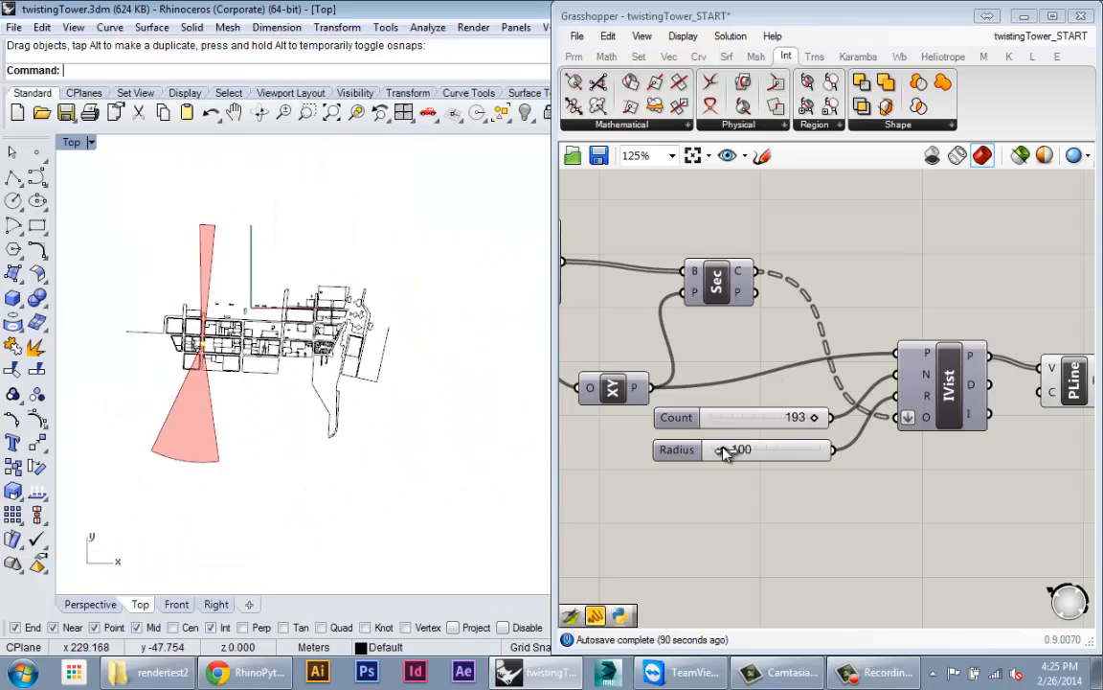
# Step: Drag the Radius slider to 132 so the shaded isovist fans along the streets
pyautogui.moveTo(726, 451); pyautogui.dragTo(720, 453)
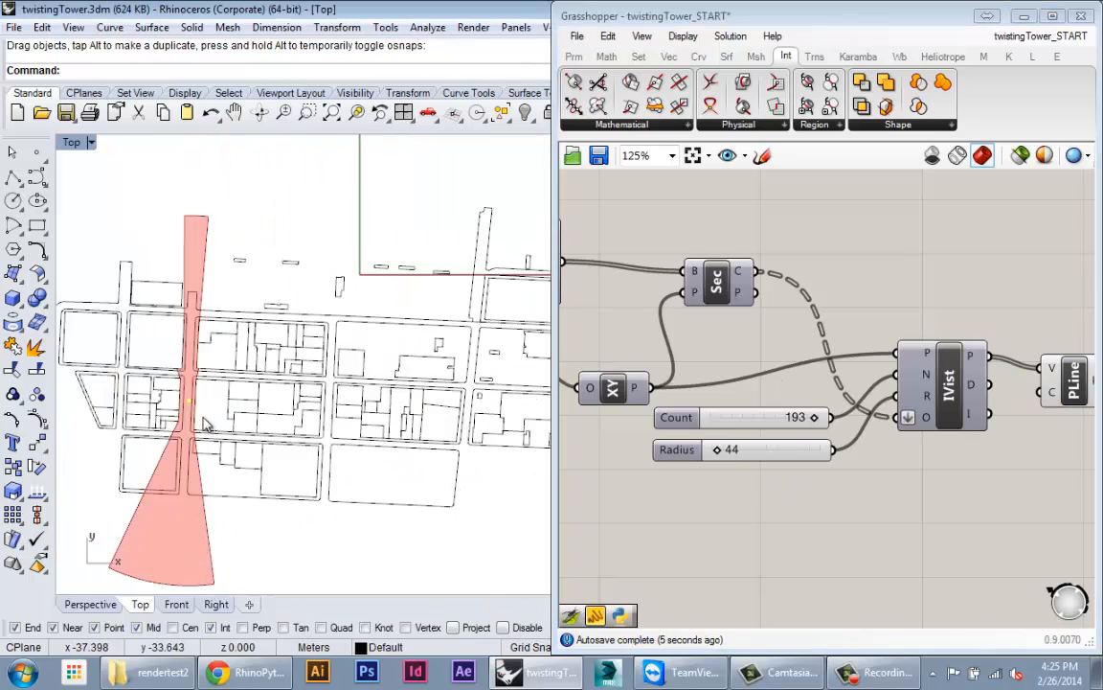
pyautogui.scroll(5, 214, 442)
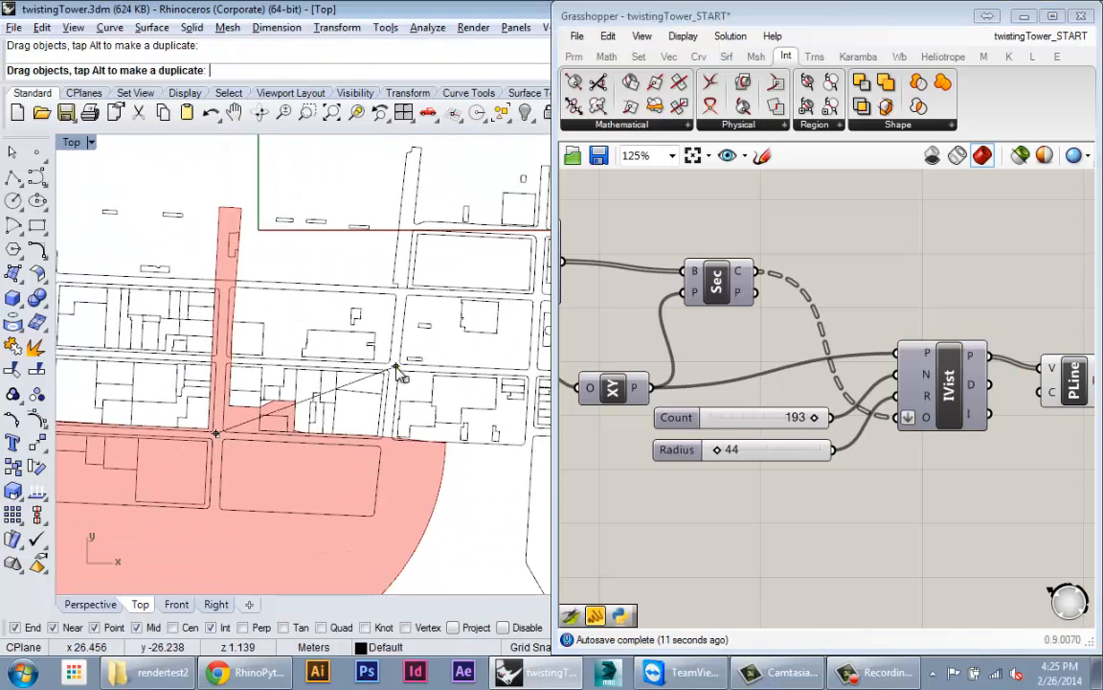
pyautogui.scroll(-5, 398, 369)
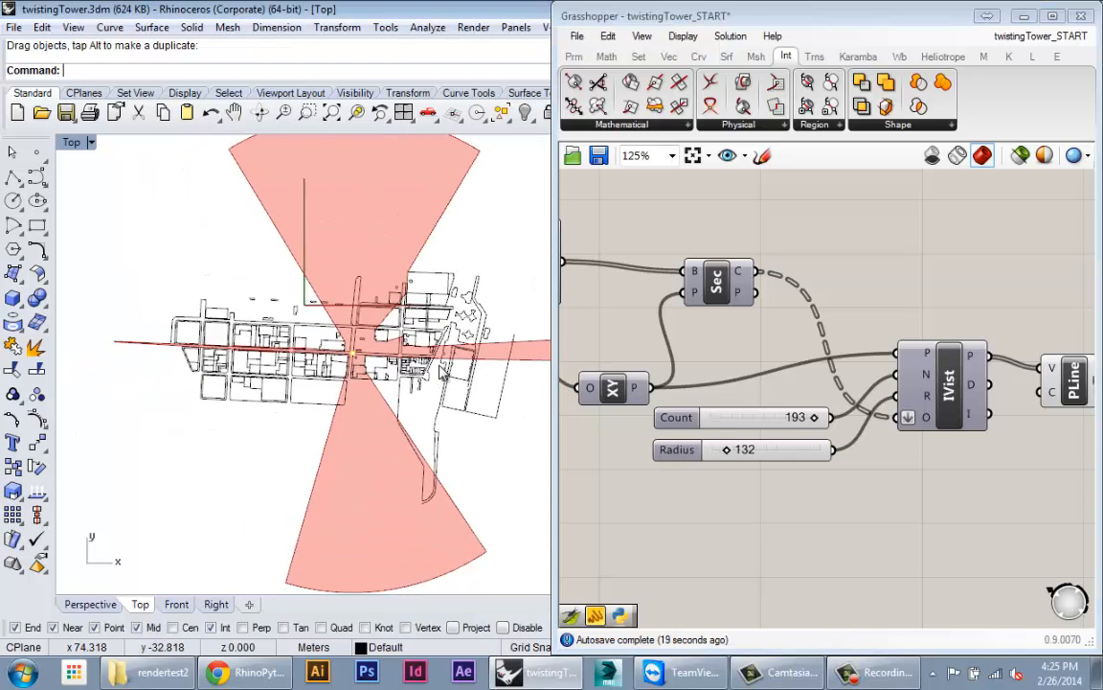